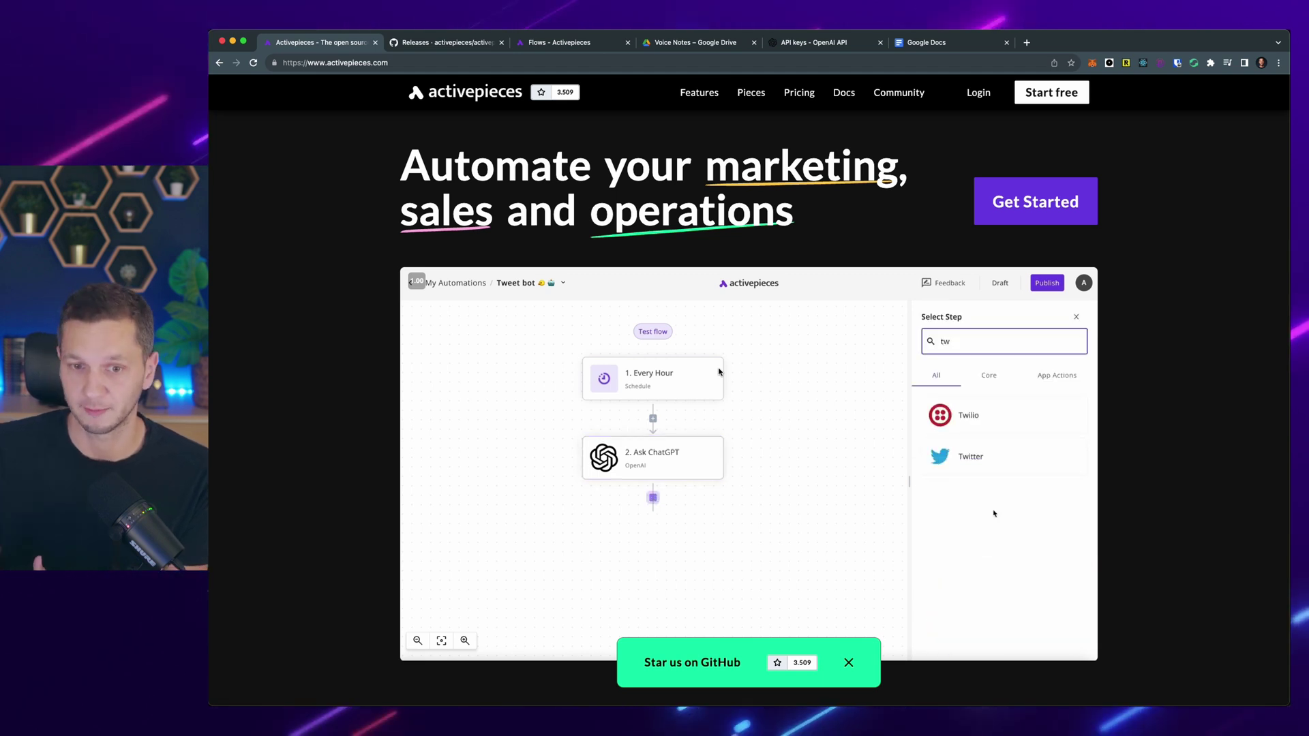
- Search the GitHub 0.9.0 release notes for 'whisper', then go to the Activepieces flows list
scroll(1127, 382, "down", 3)
scroll(1126, 382, "down", 20)
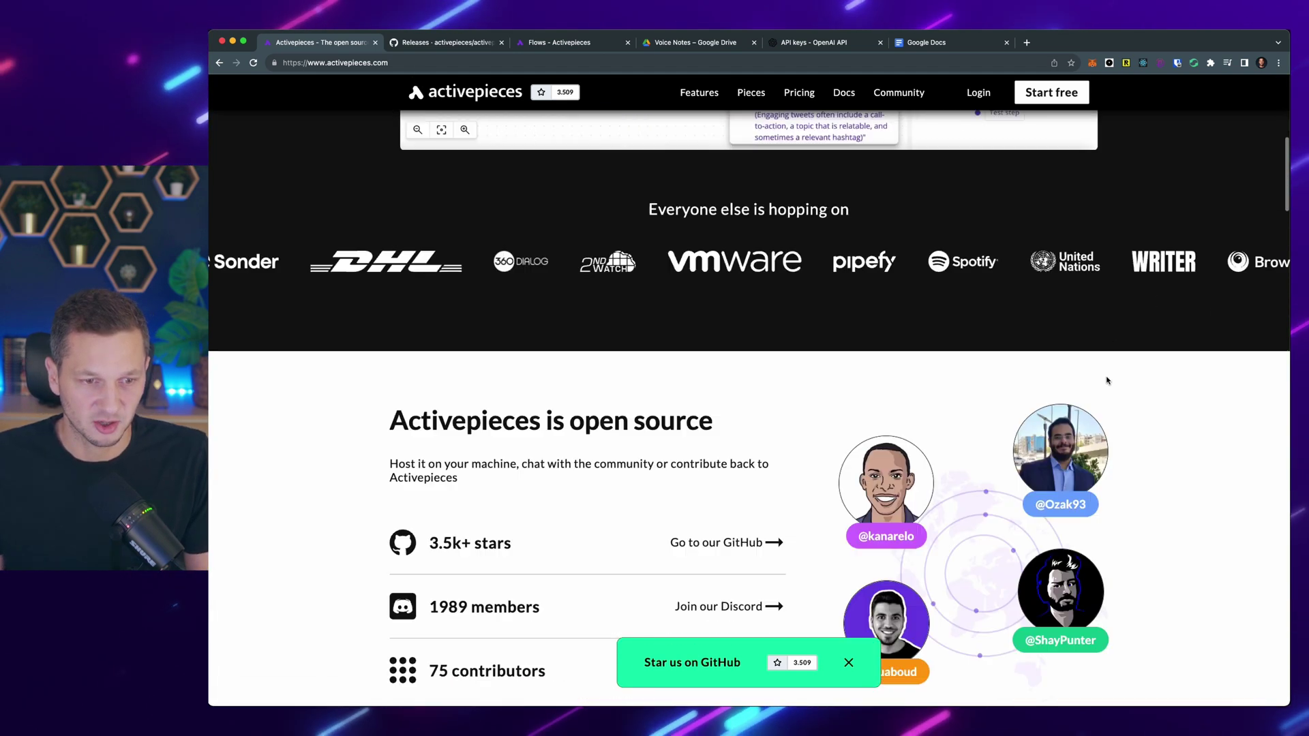
scroll(648, 374, "up", 10)
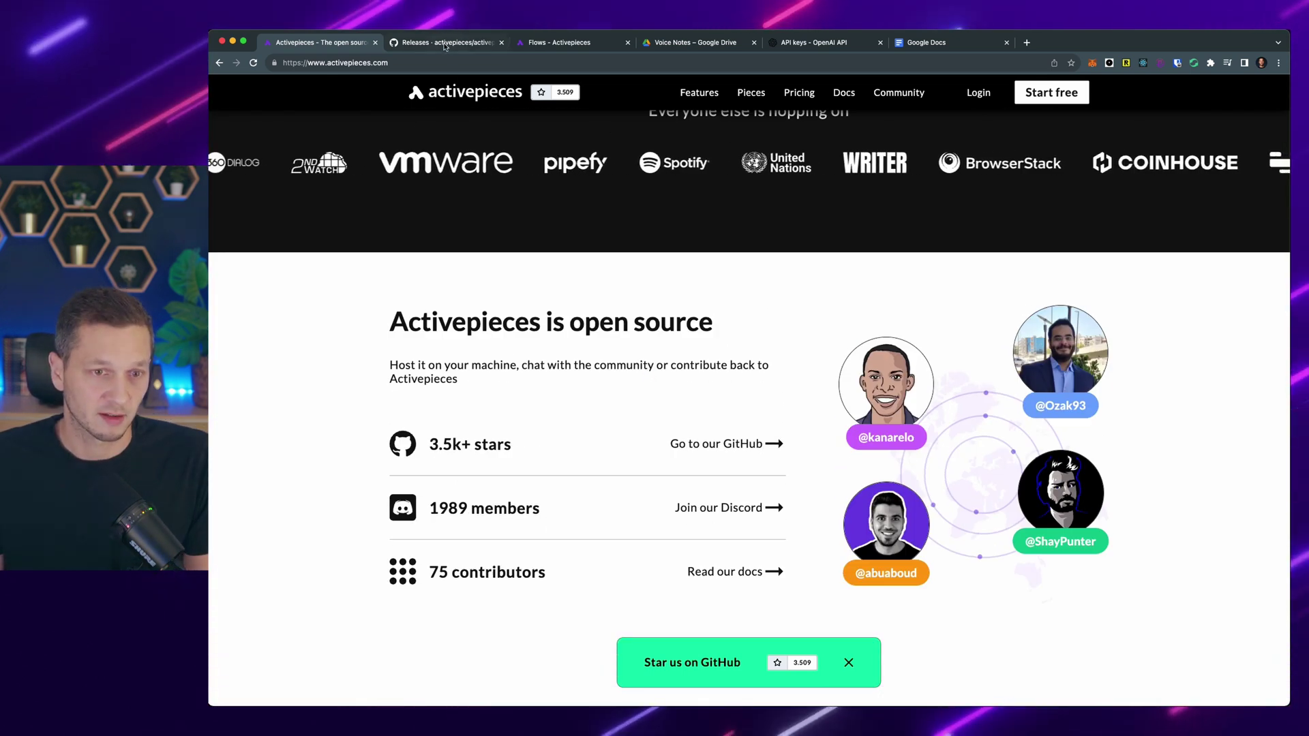
key("ctrl+Tab")
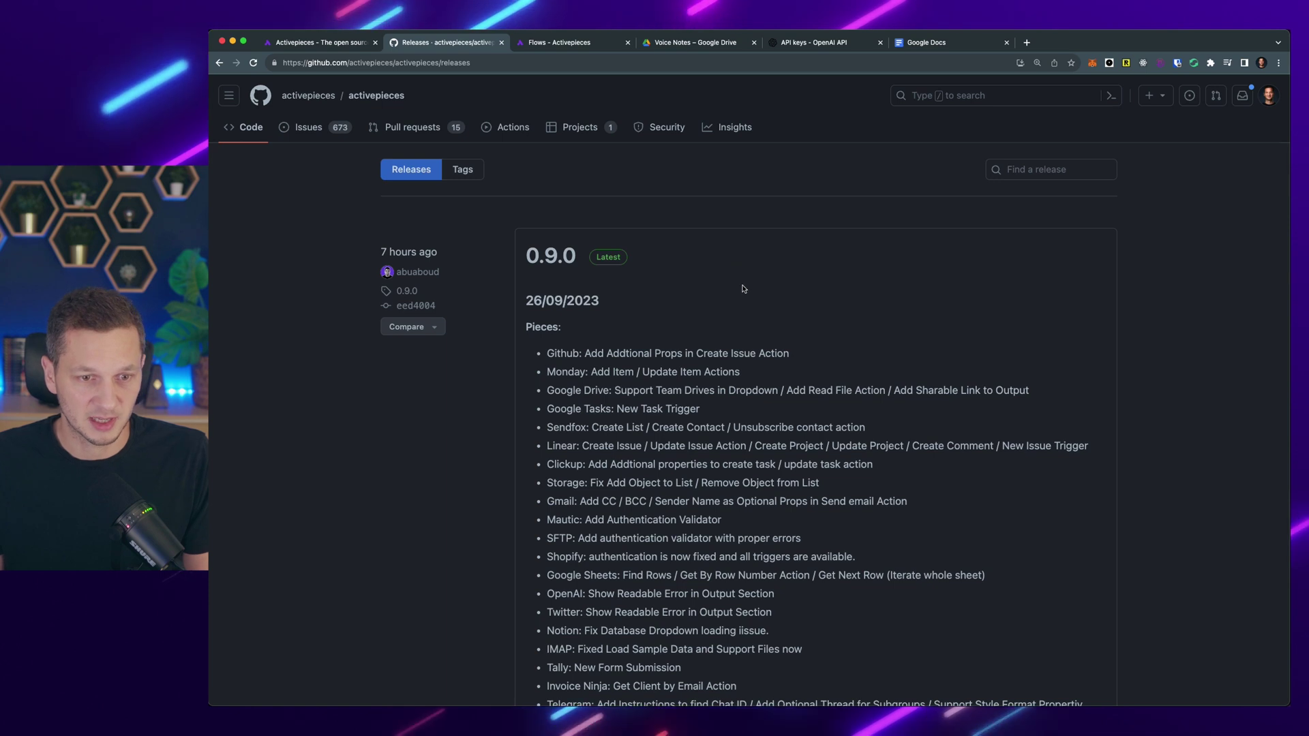
scroll(849, 329, "down", 1)
key("super+f")
type("whisper")
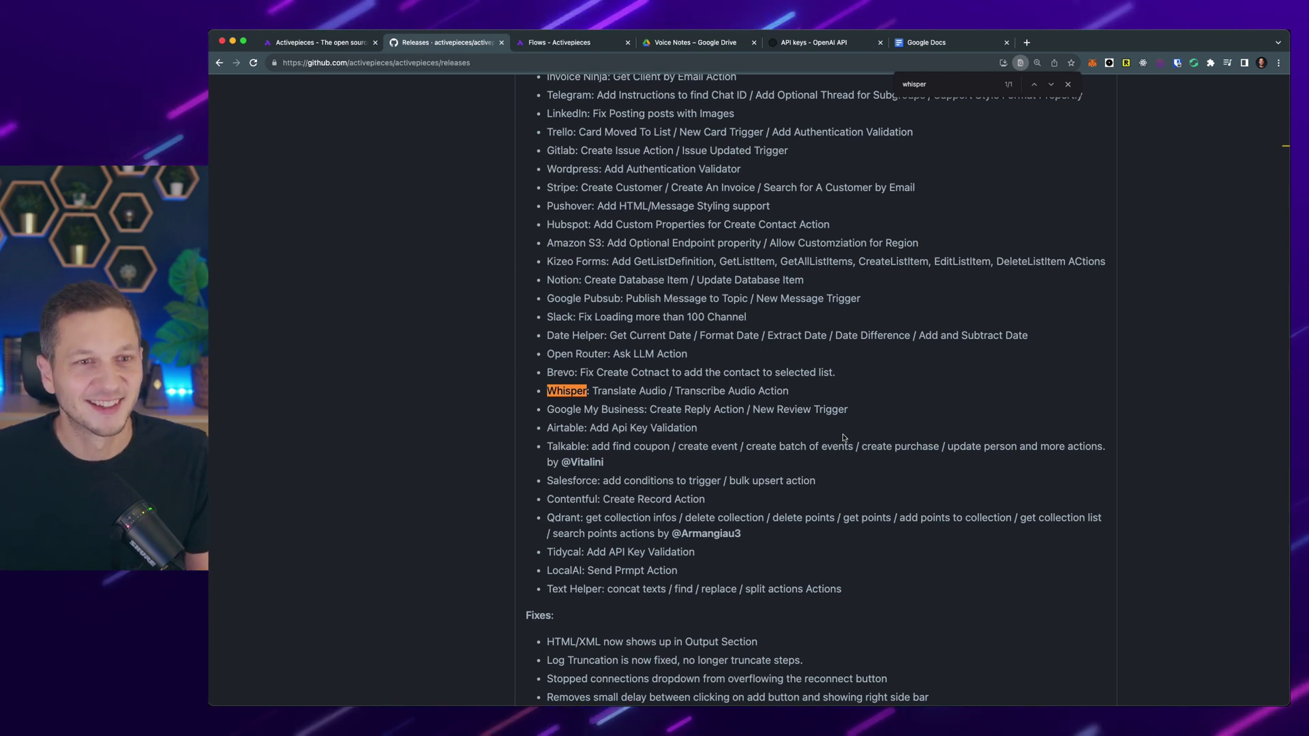
key("ctrl+Tab")
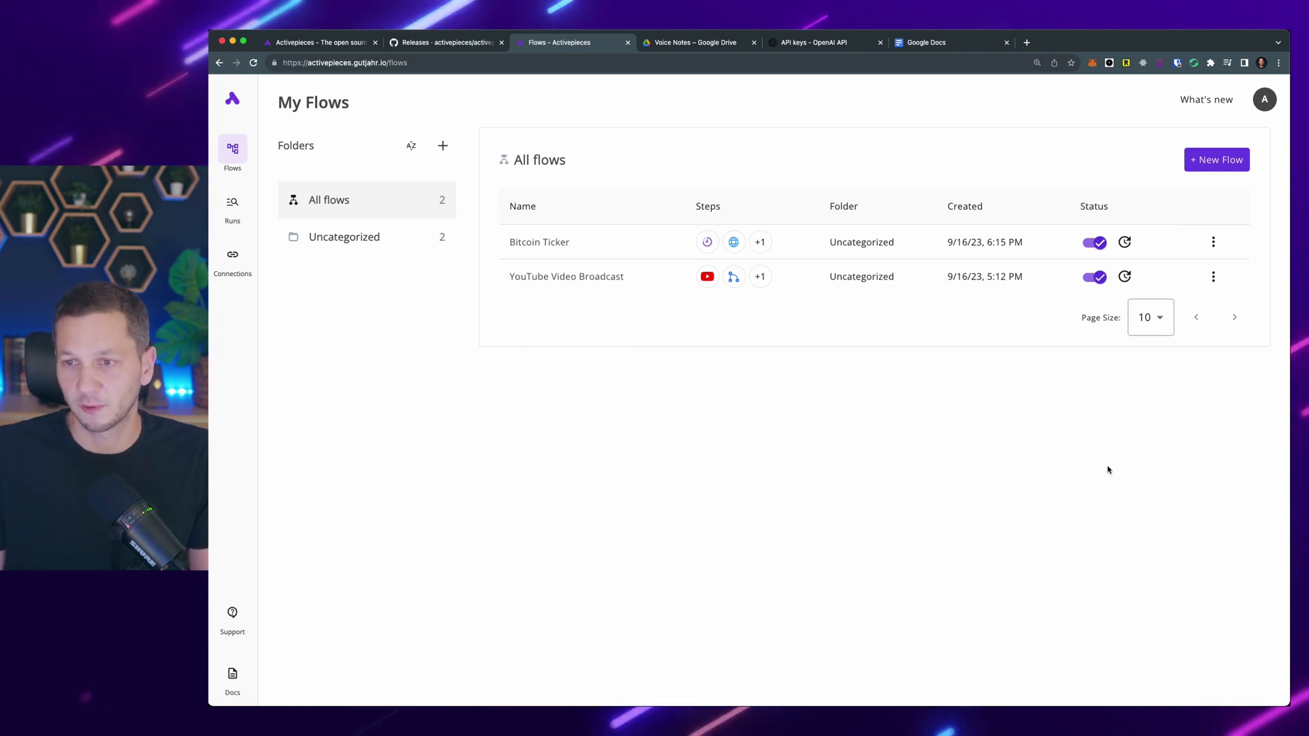
- Create a new Activepieces flow starting from scratch rather than a template
left_click(1228, 158)
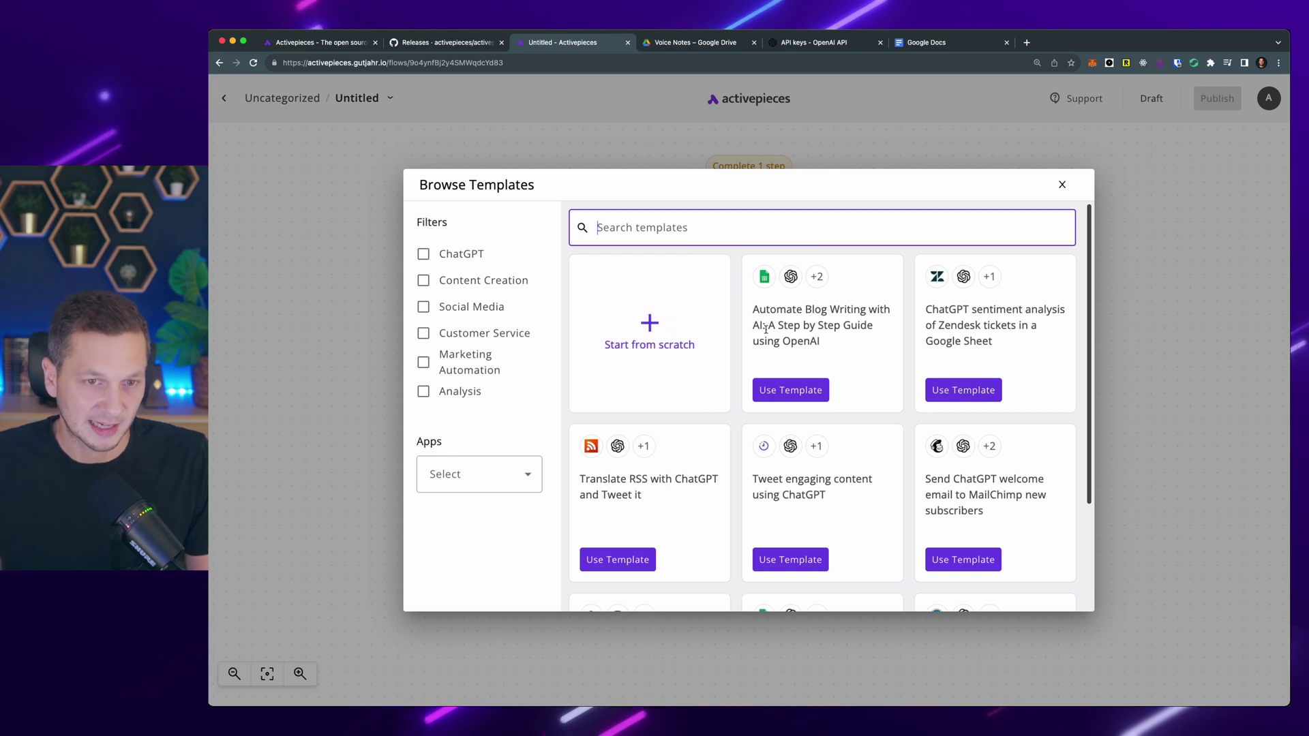
scroll(882, 322, "down", 3)
scroll(889, 409, "up", 3)
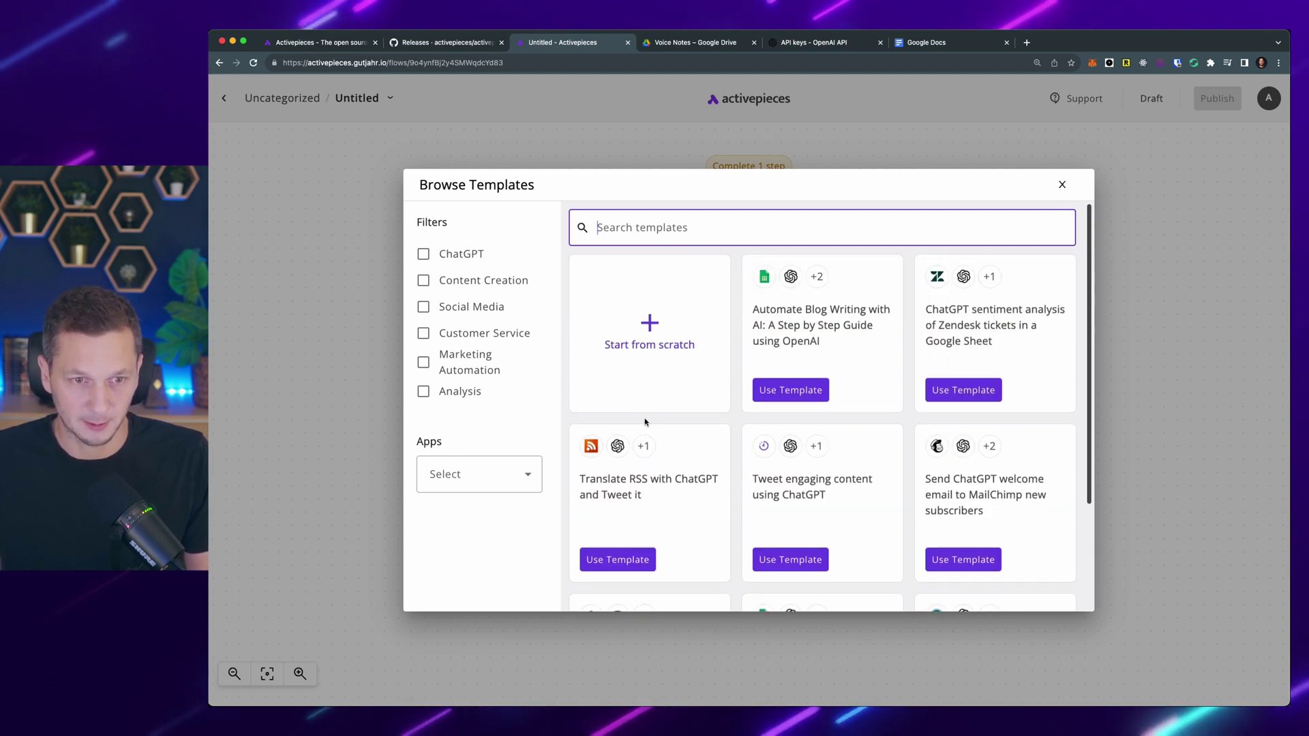
left_click(652, 344)
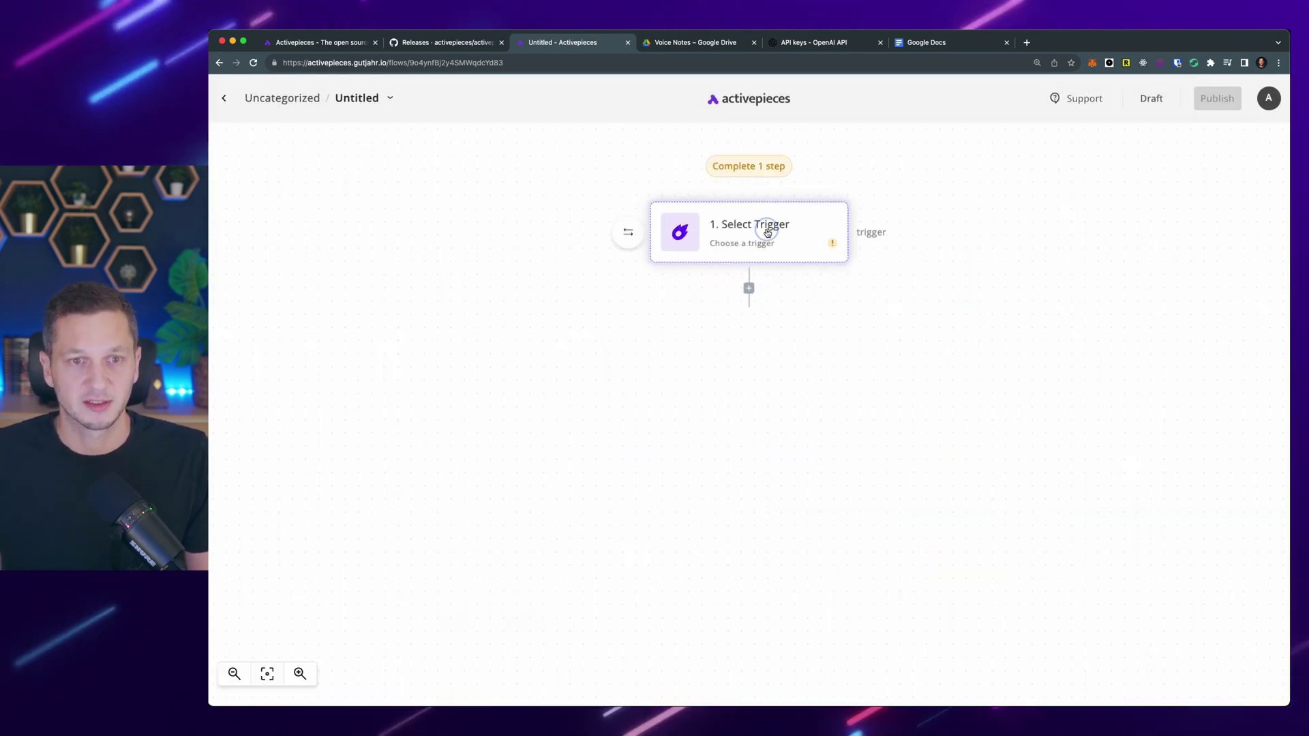
- Set the flow's trigger to Google Drive's New File trigger
left_click(766, 230)
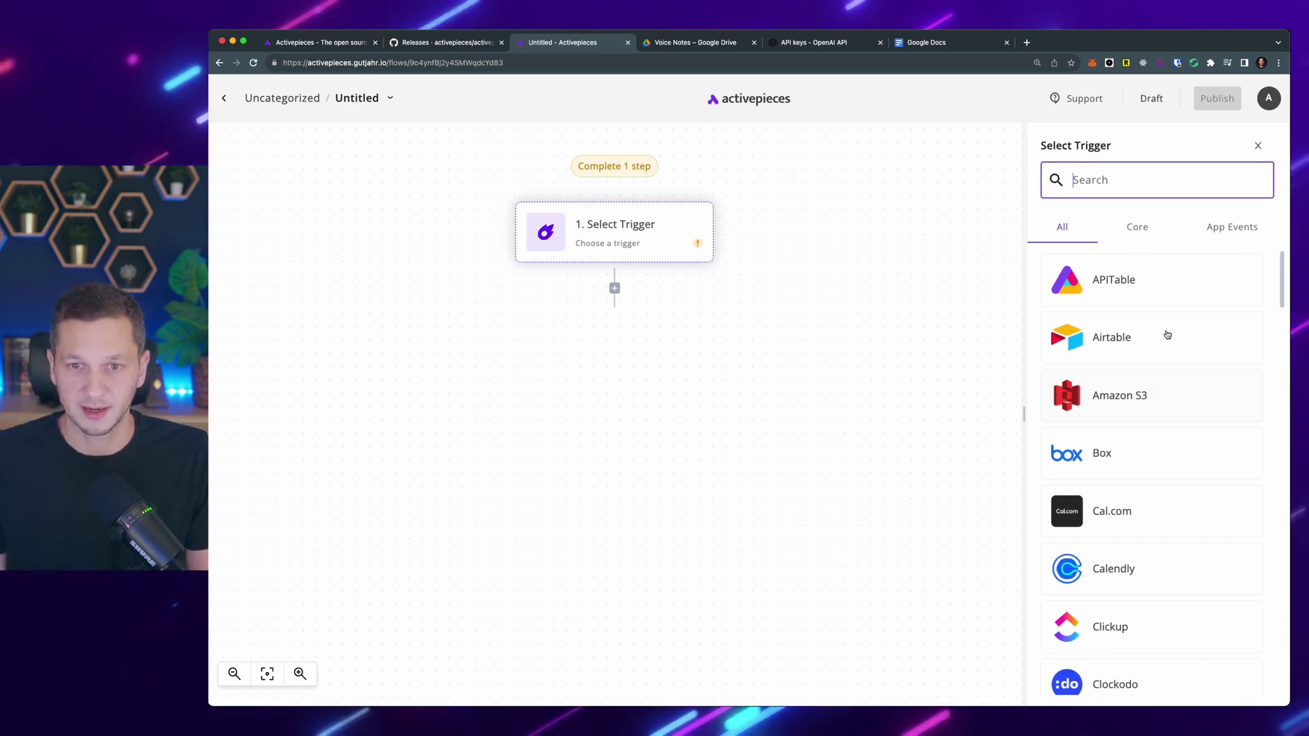
type("drive")
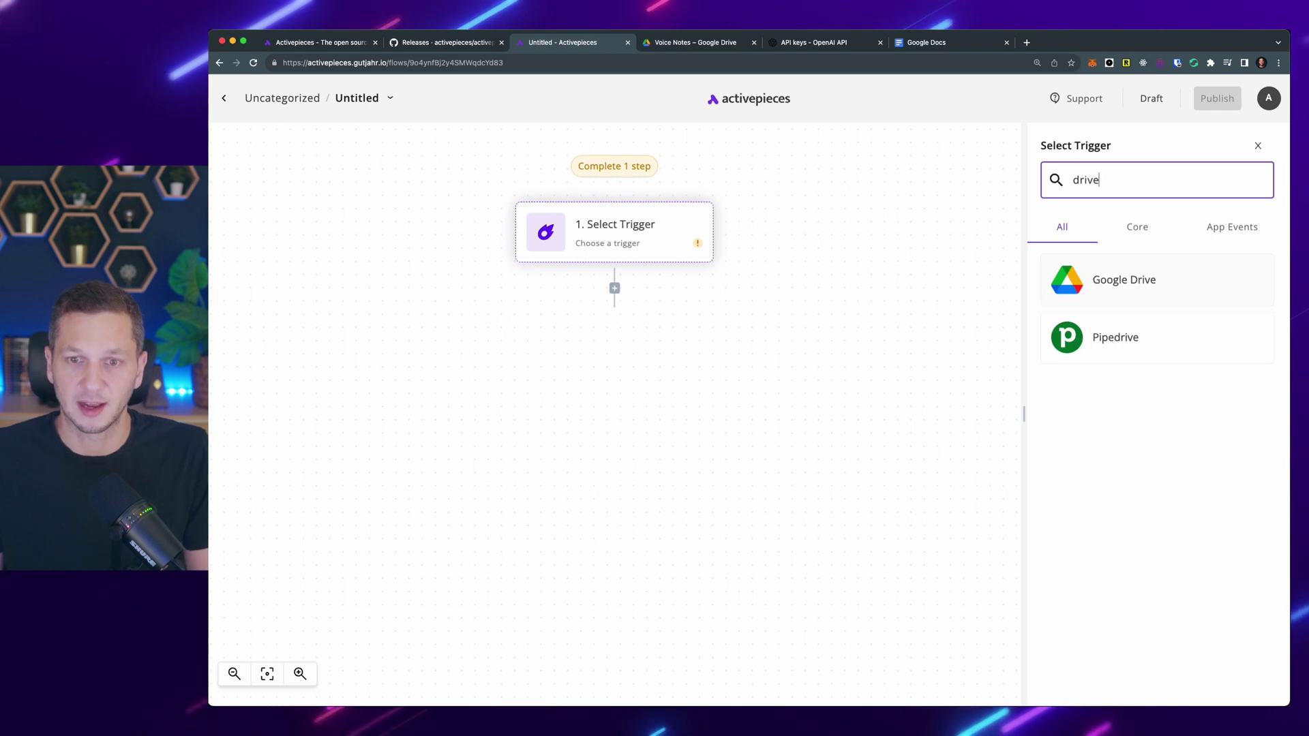
left_click(1110, 277)
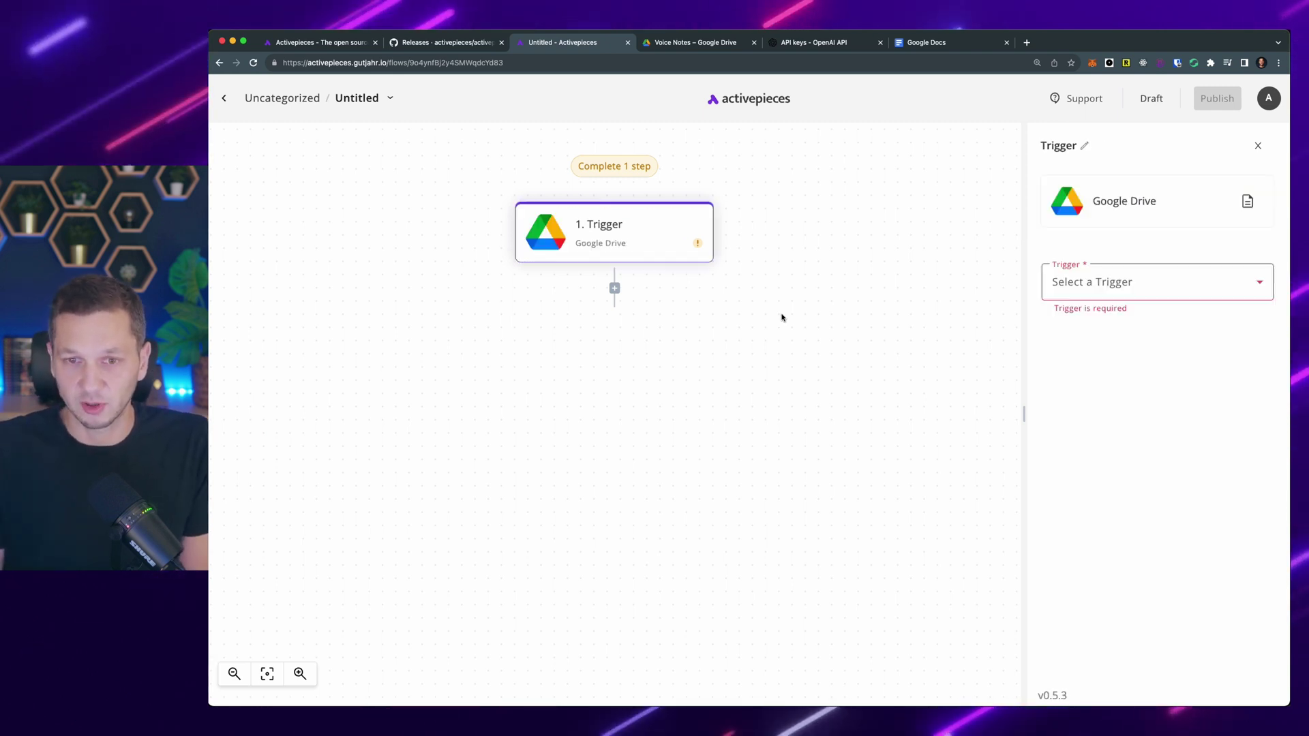
left_click(1137, 284)
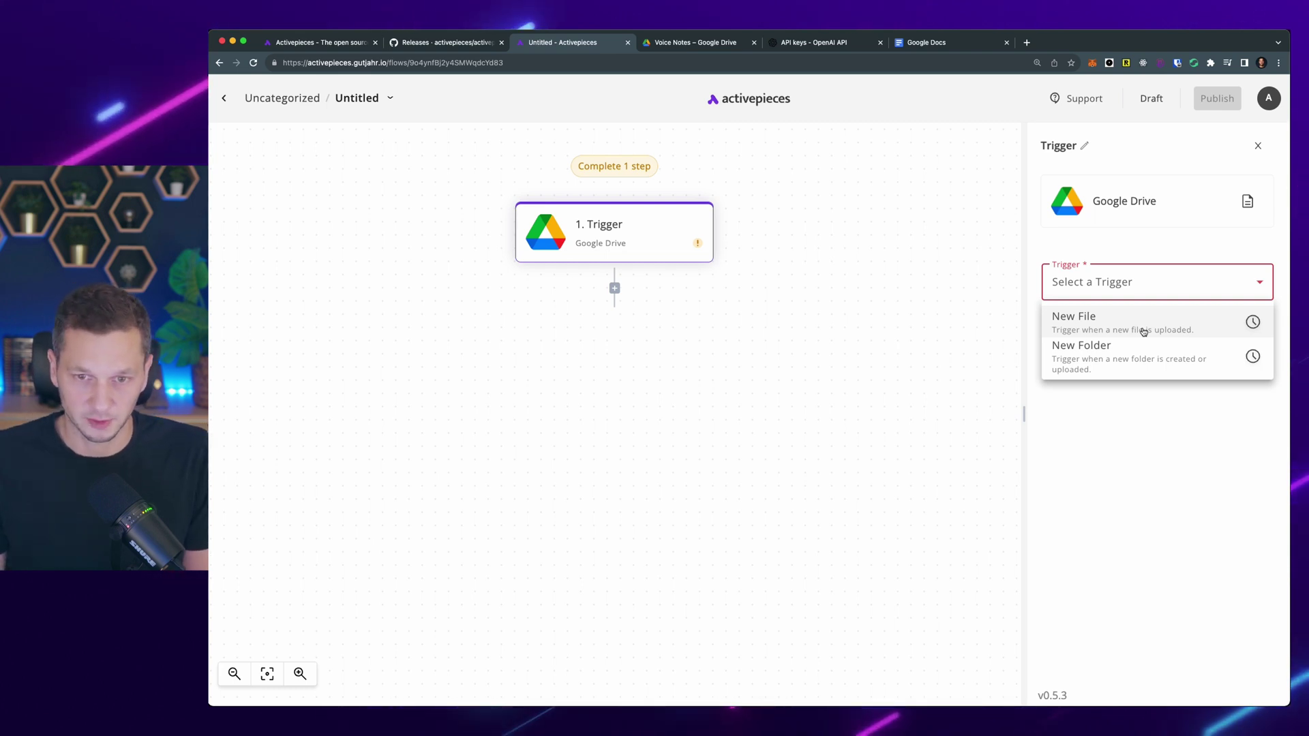
left_click(1152, 325)
left_click(1160, 336)
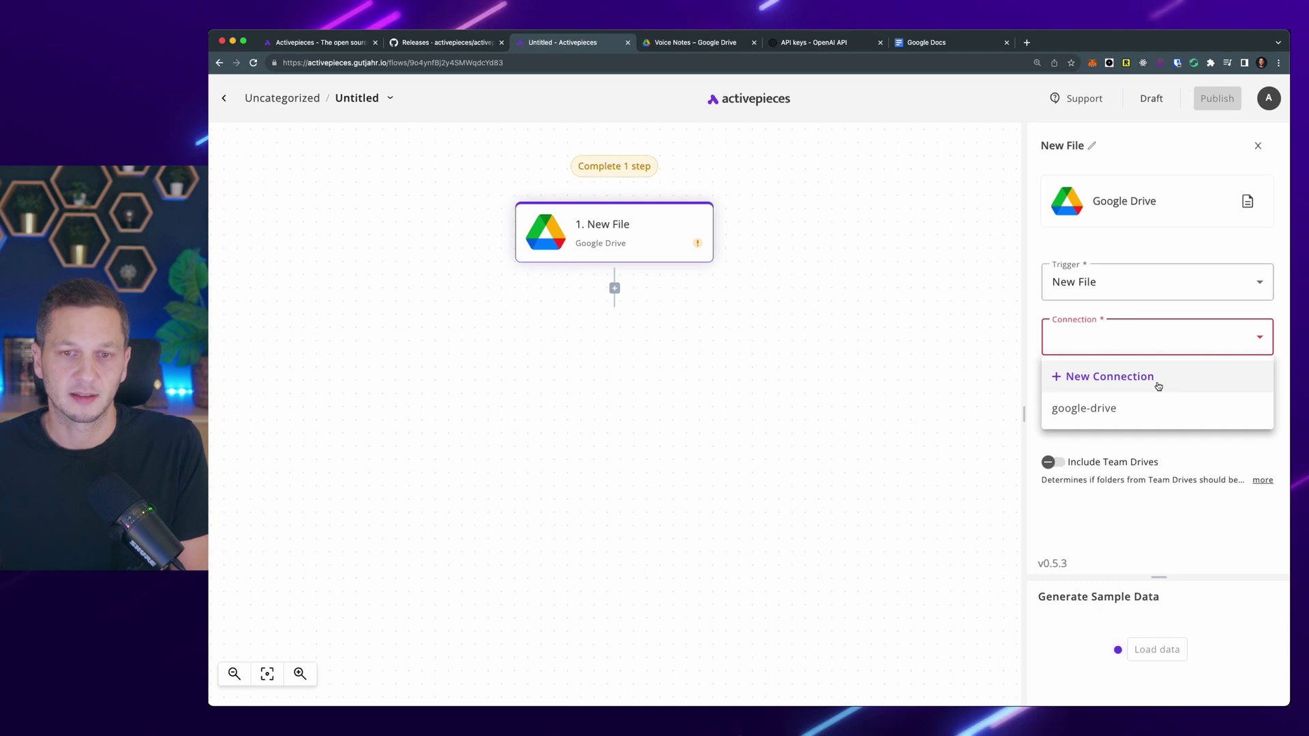
left_click(402, 184)
left_click(223, 97)
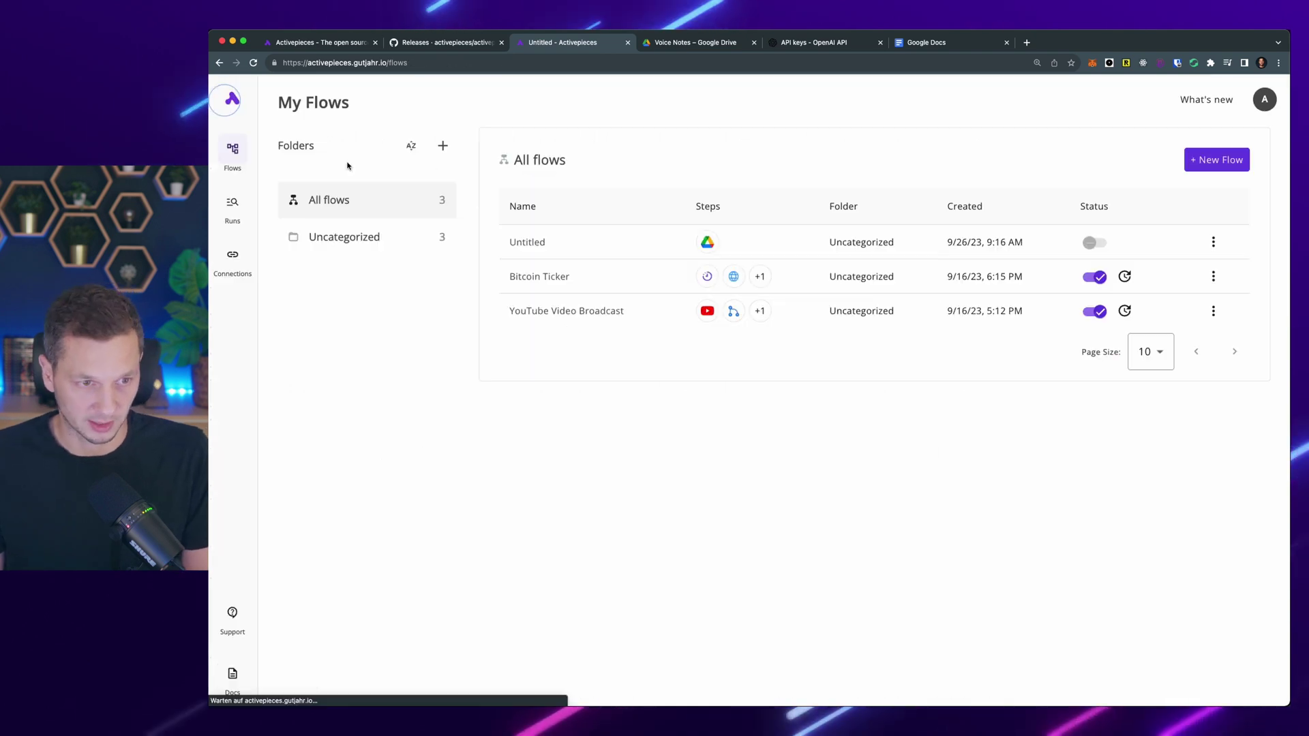
left_click(235, 266)
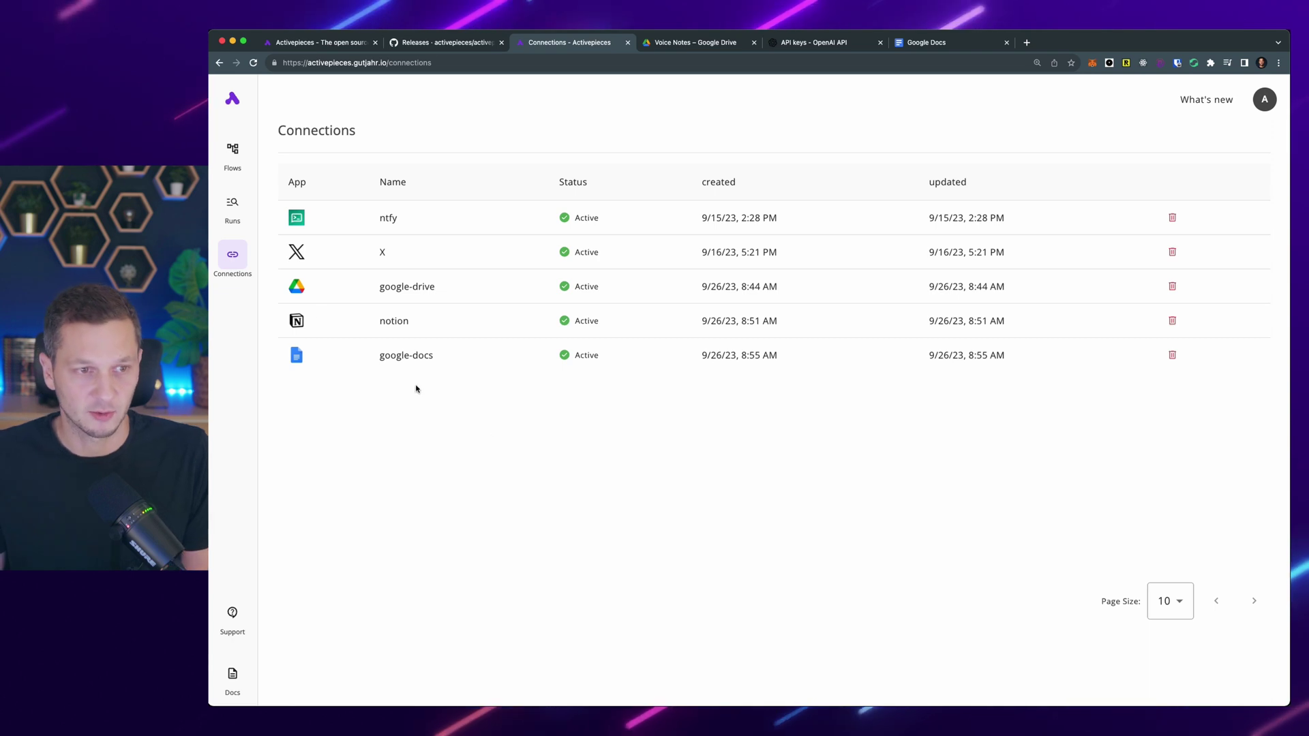
left_click(232, 148)
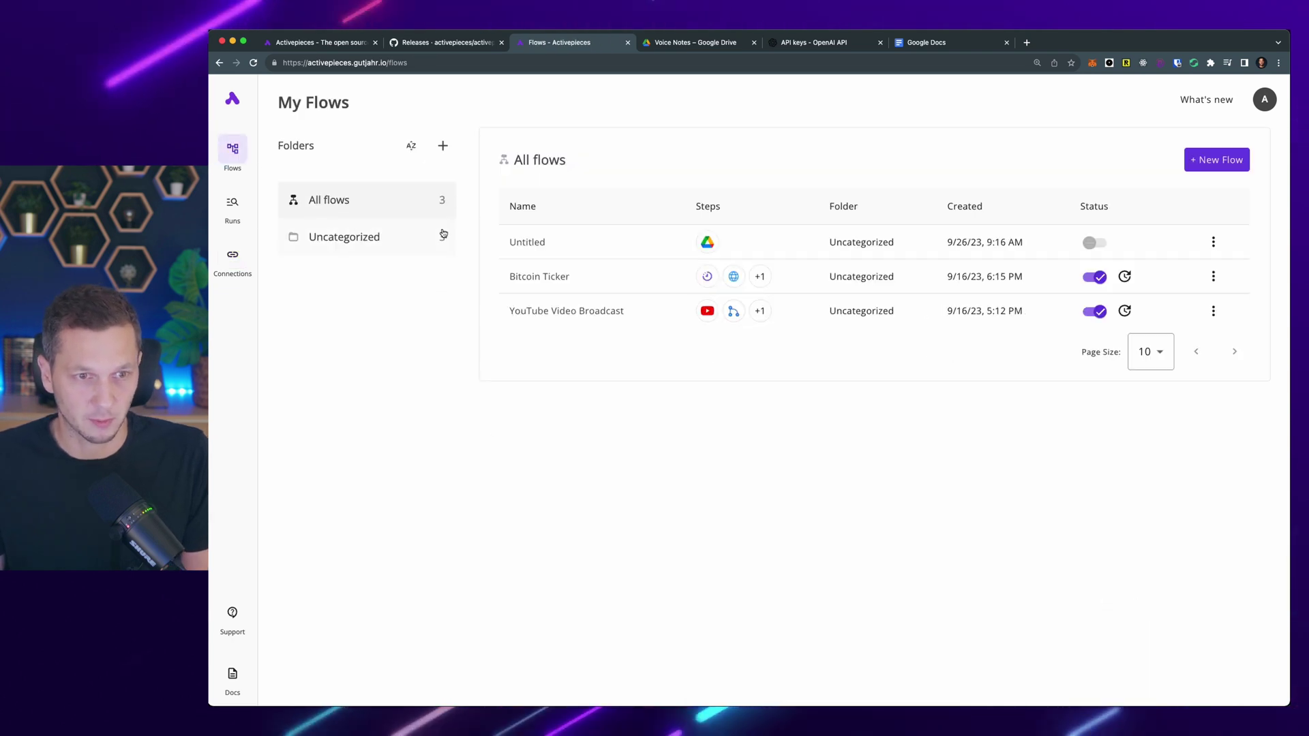
left_click(537, 244)
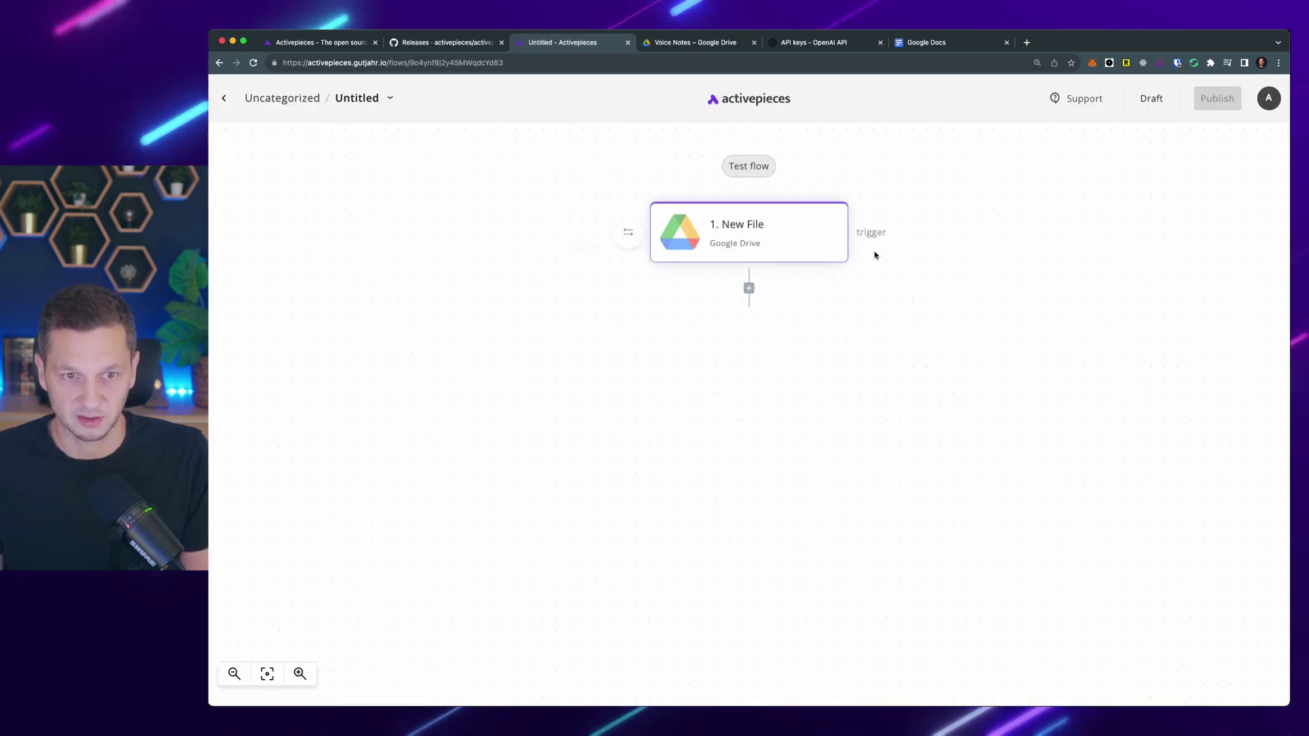
- Set the New File trigger's connection to google-drive and its parent folder to Voice Notes
left_click(678, 234)
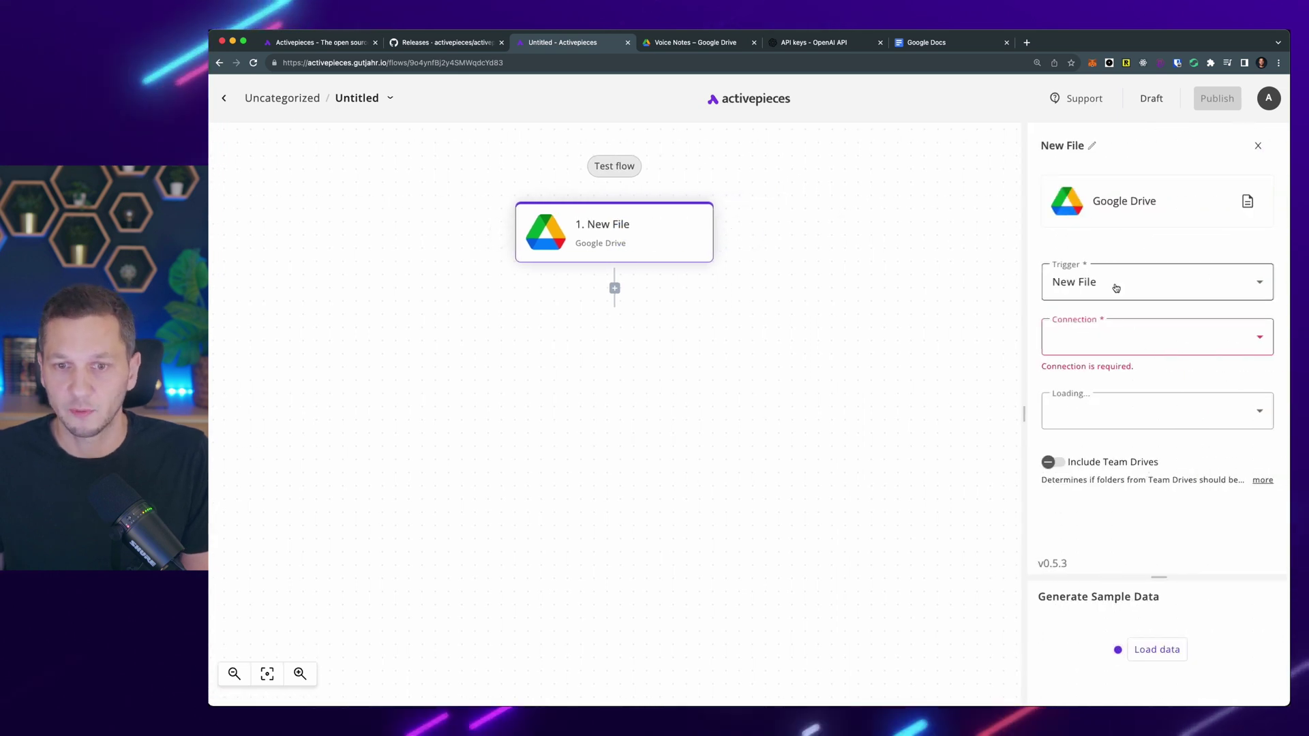
left_click(1139, 341)
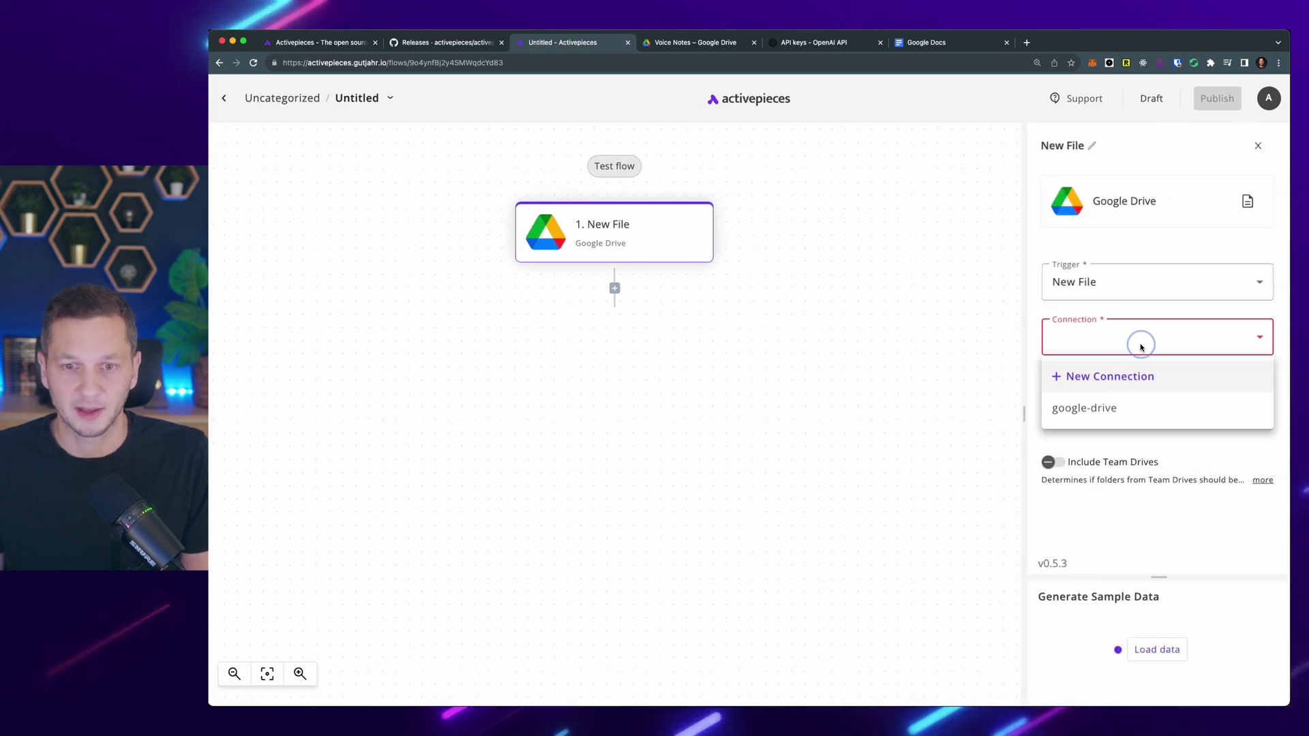
left_click(1127, 410)
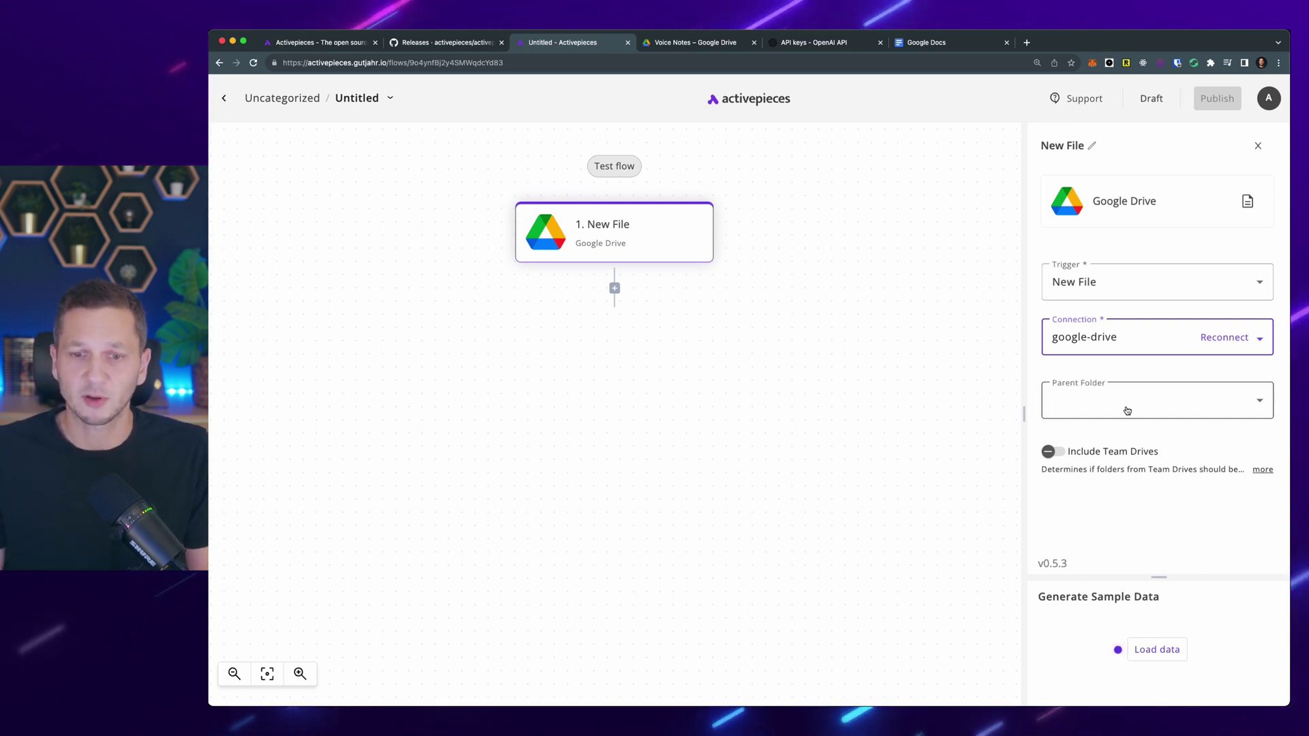
left_click(1127, 411)
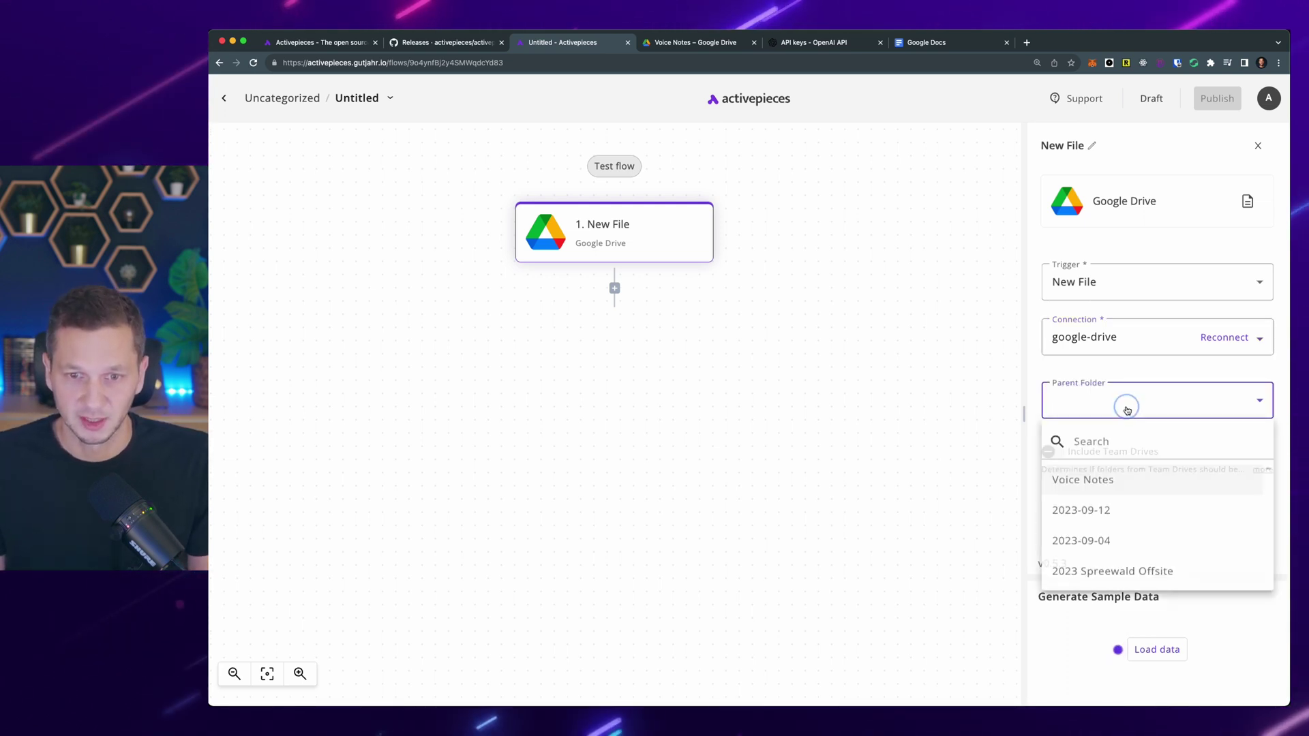
left_click(1122, 485)
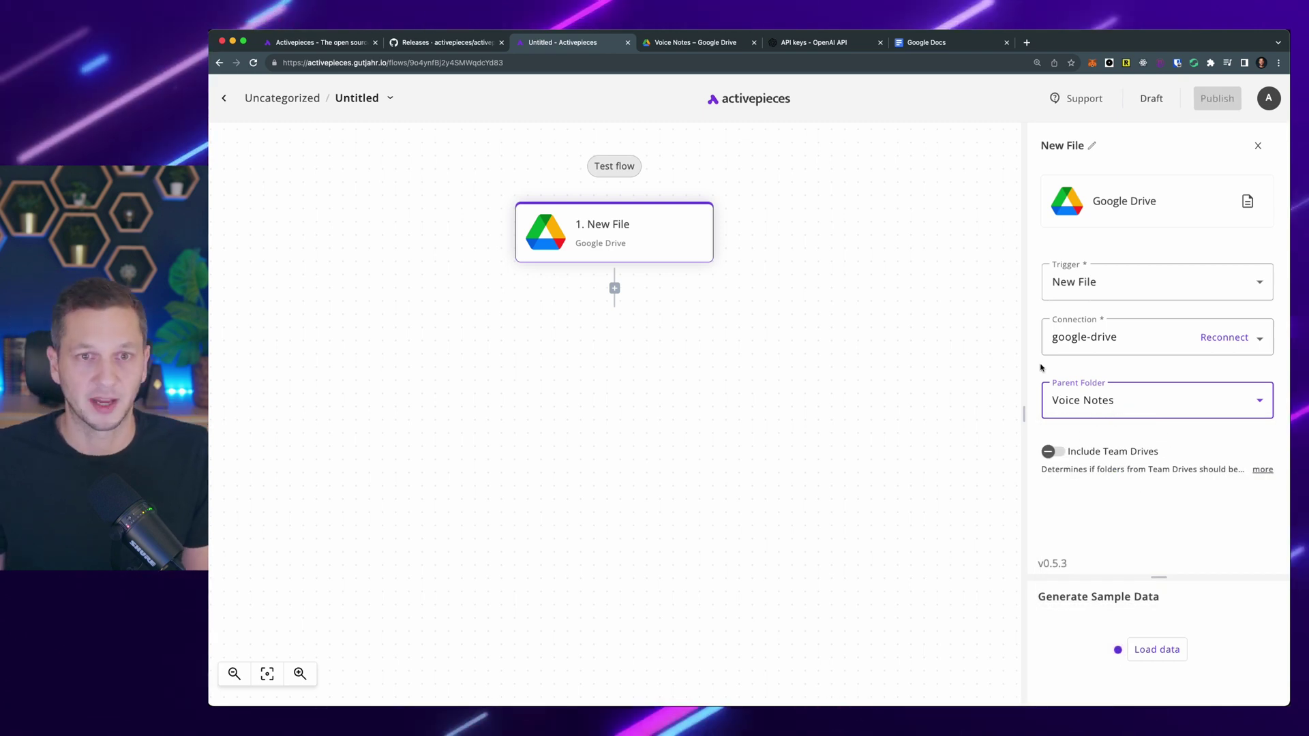
left_click(692, 42)
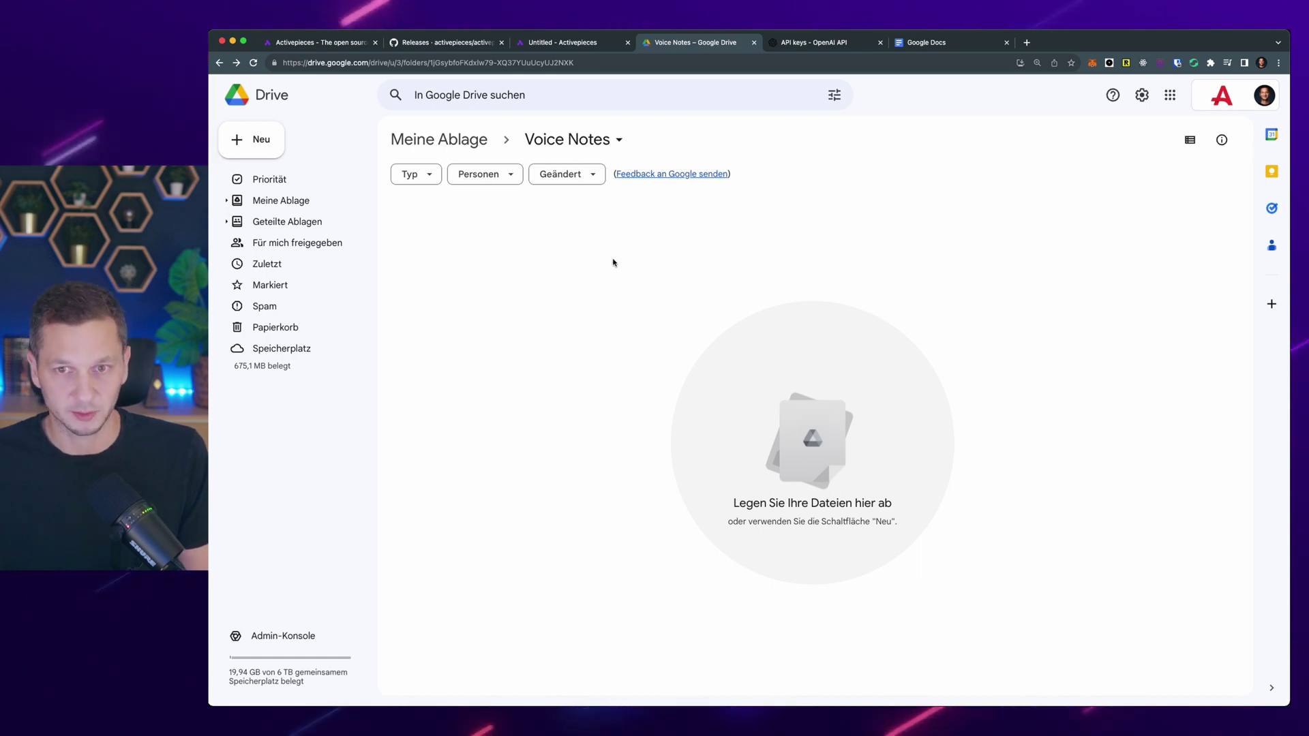
- Upload youtube-voice.m4a into the Voice Notes folder in Google Drive
left_click(590, 45)
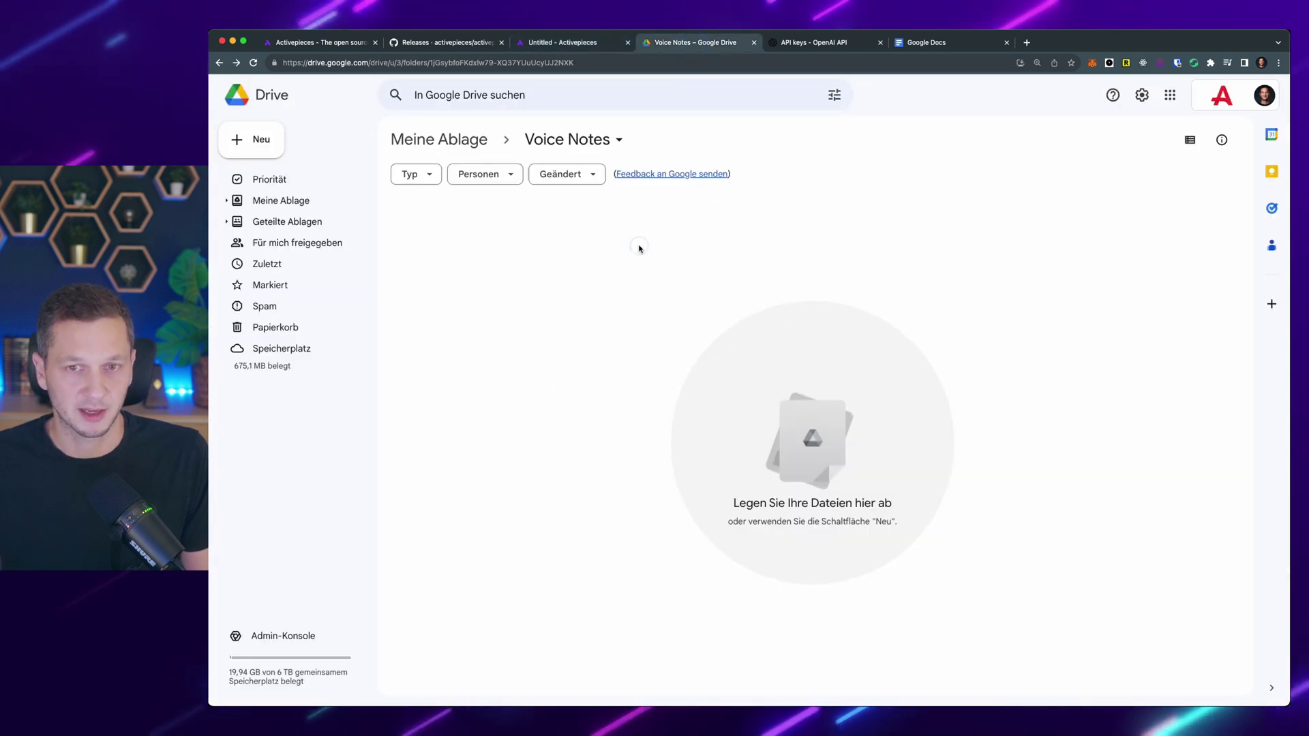
left_click_drag(637, 248, 607, 289)
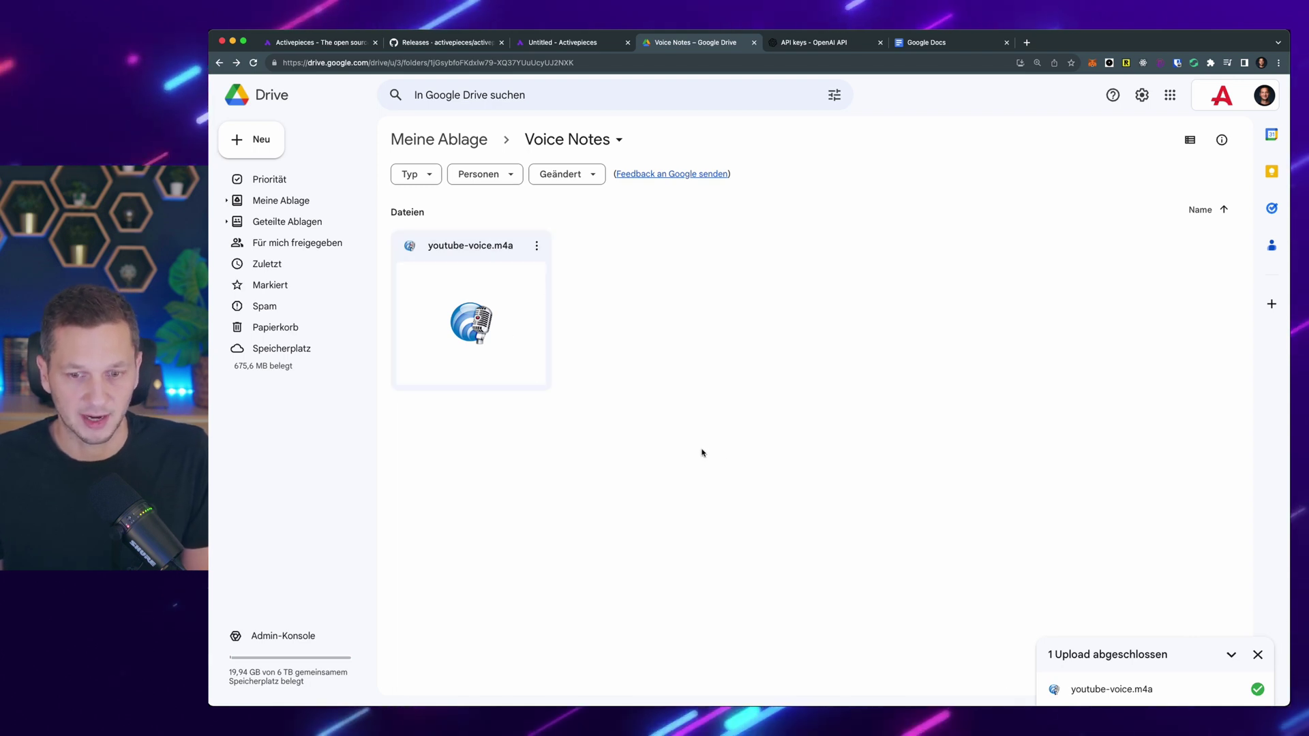
left_click(576, 45)
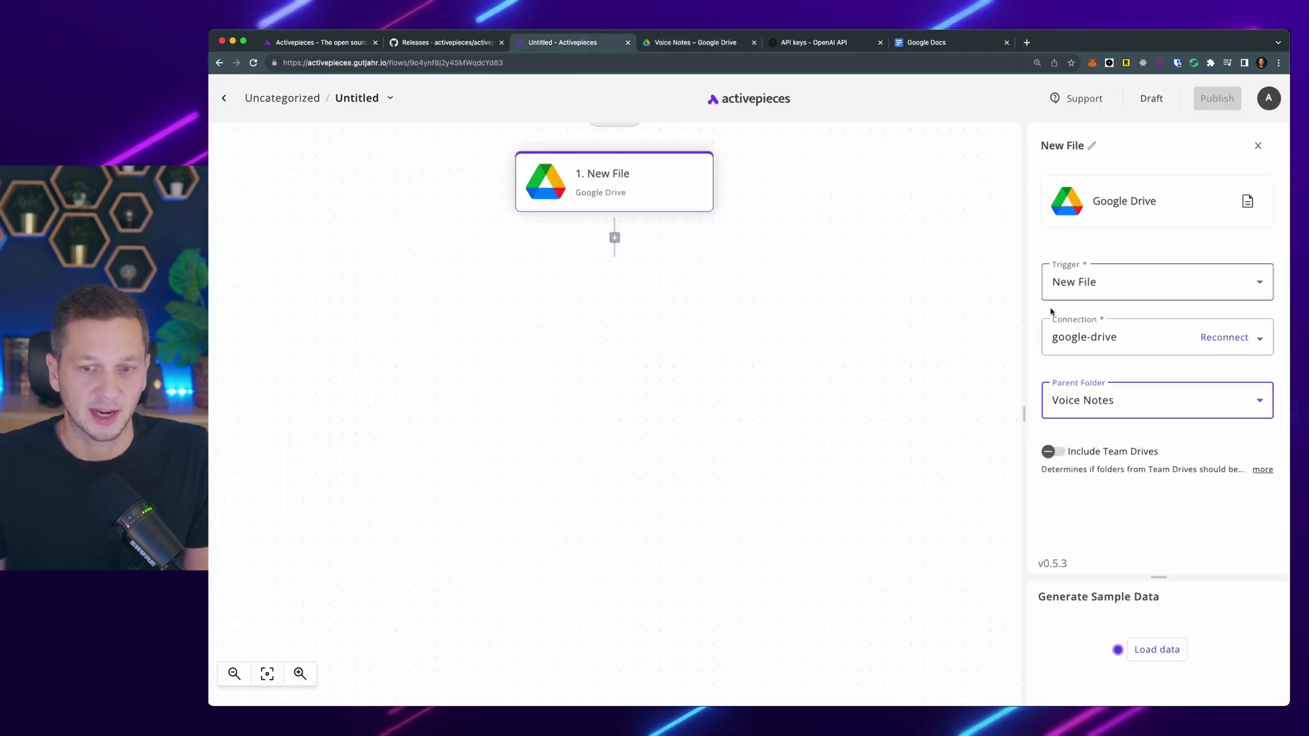
- Load the New File trigger's sample data, confirming it detects youtube-voice.m4a as audio/x-m4a
left_click(1165, 653)
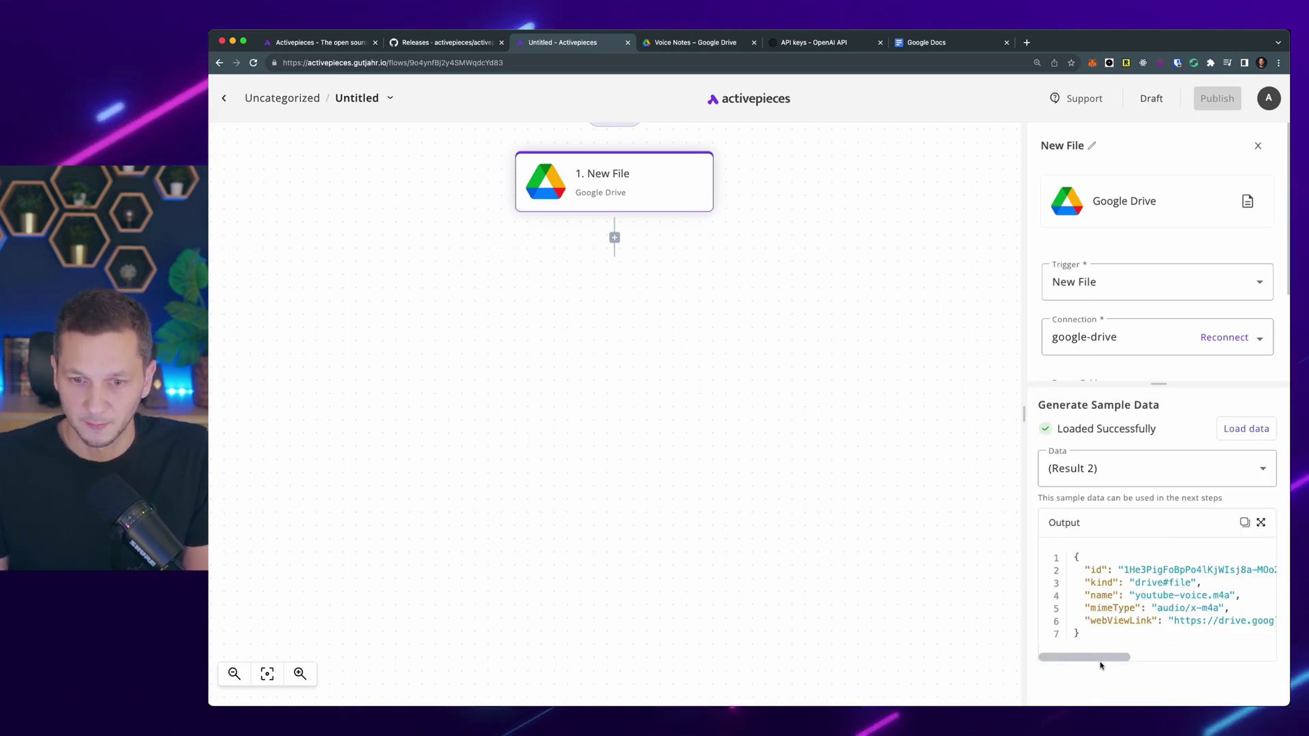
left_click_drag(1099, 660, 1110, 659)
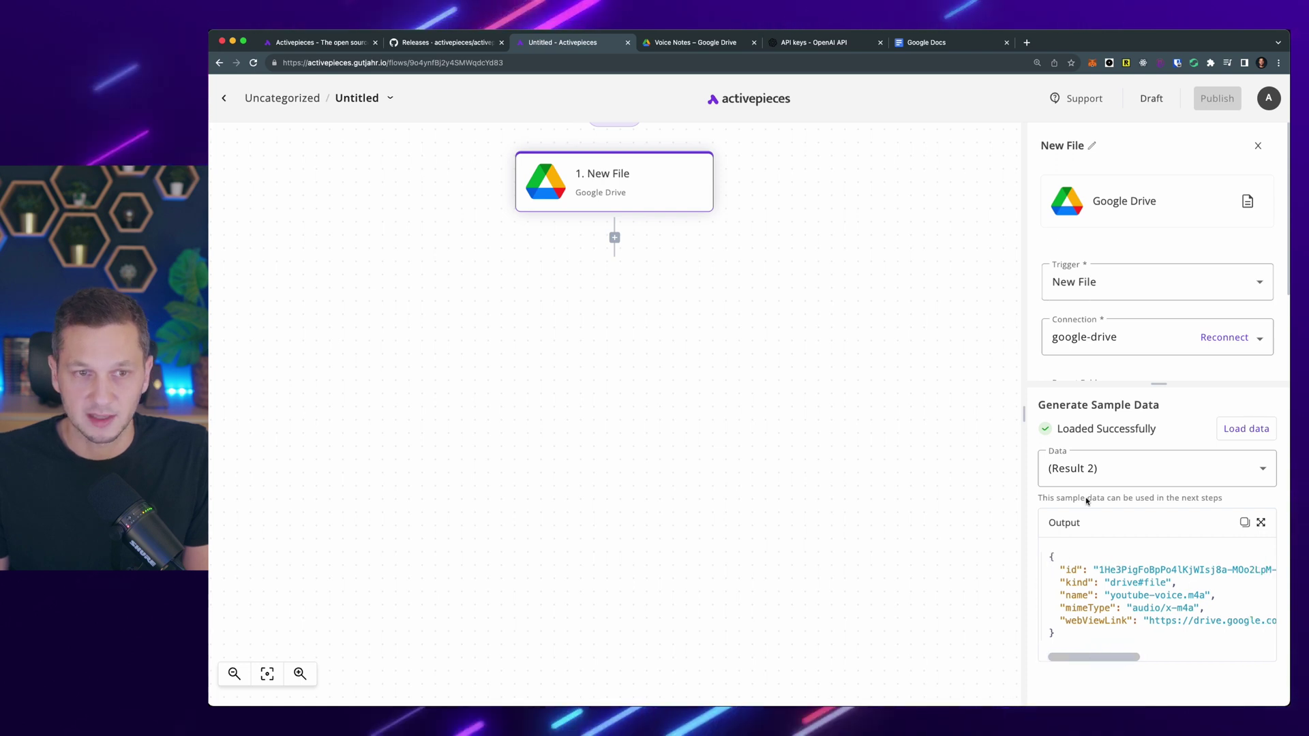
key("ctrl+Tab")
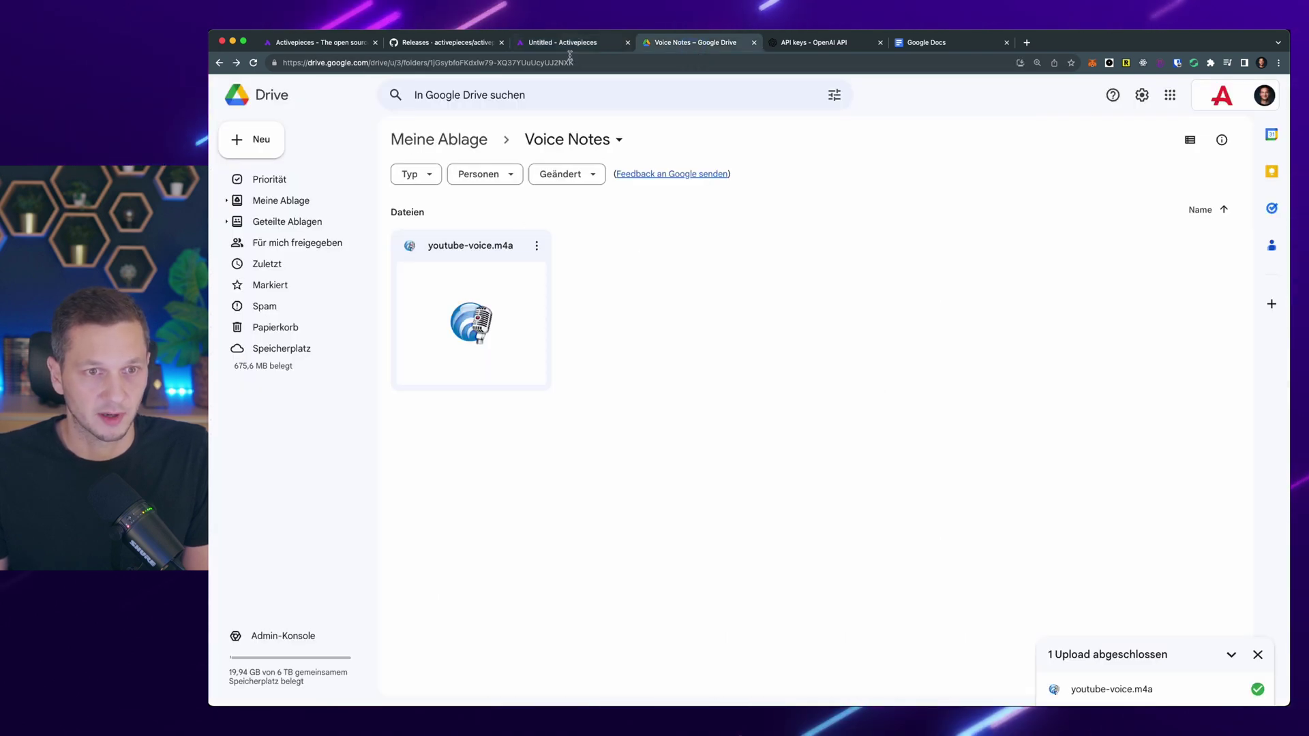
key("ctrl+shift+Tab")
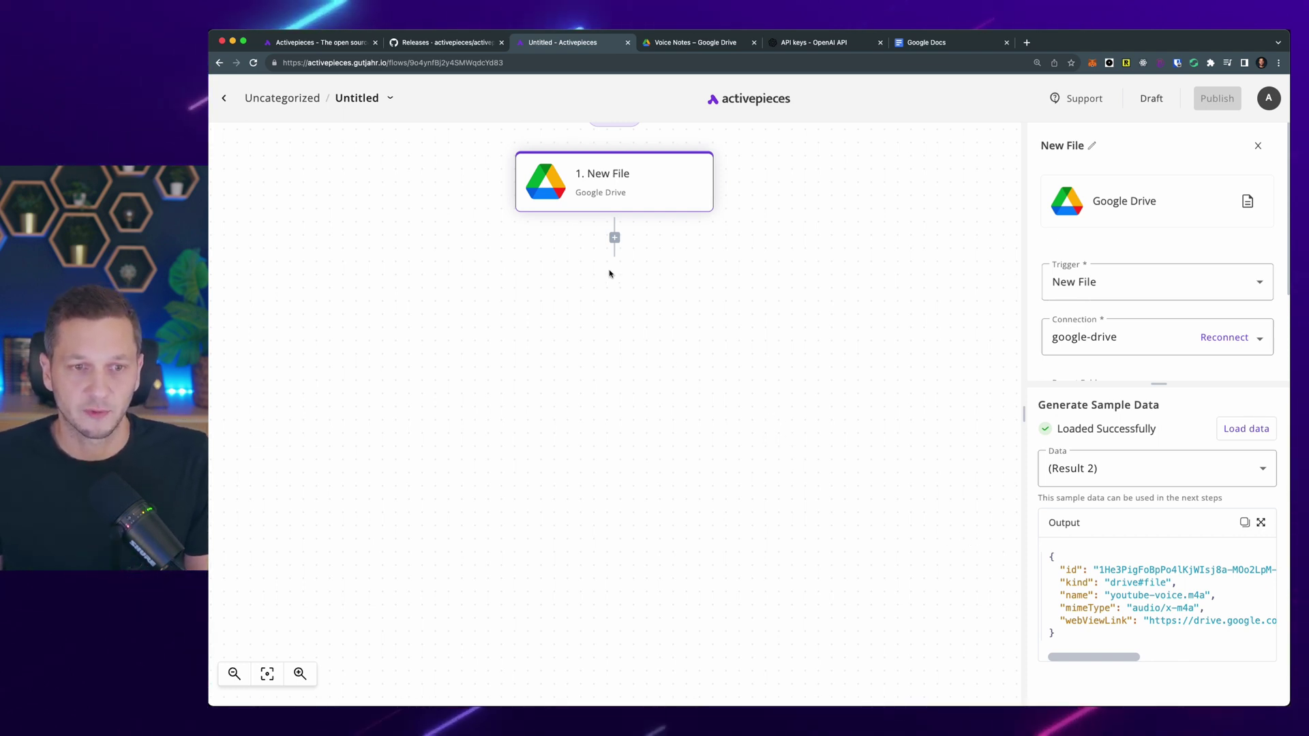
- Add a Google Drive Read file step using the google-drive connection
left_click(614, 238)
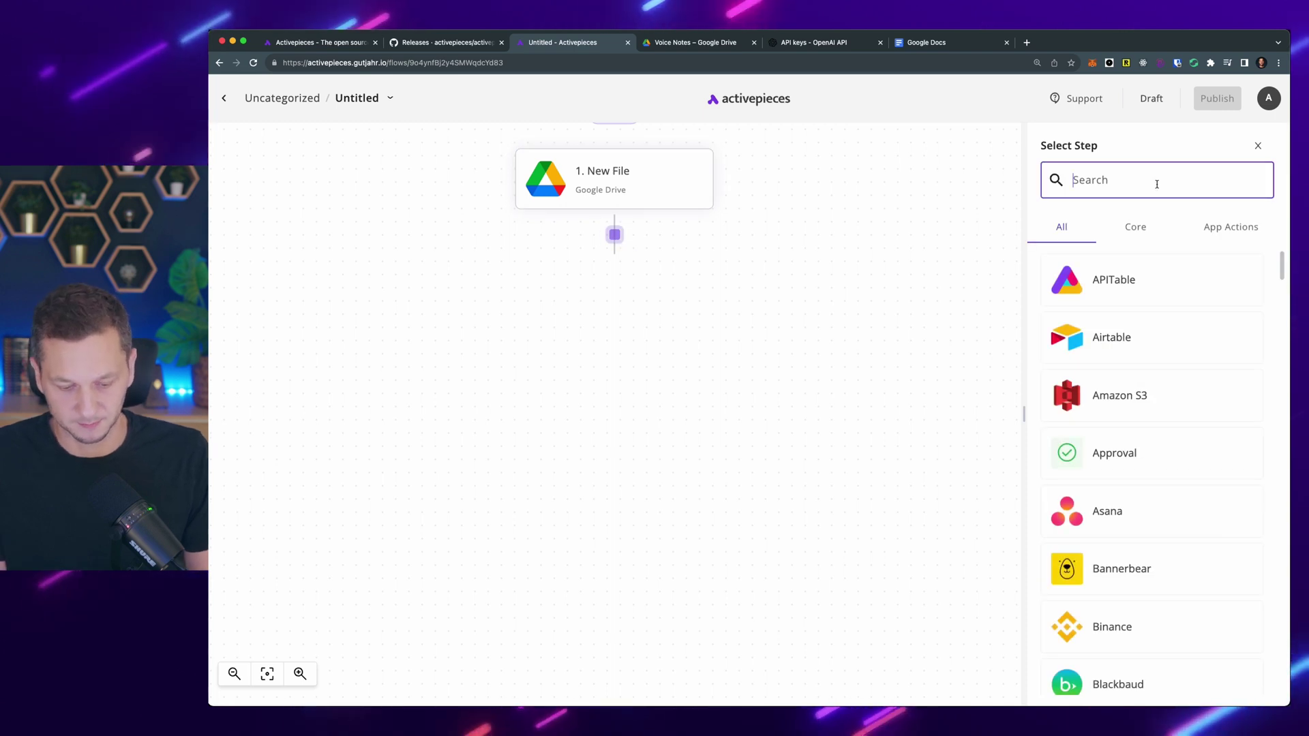
type("google")
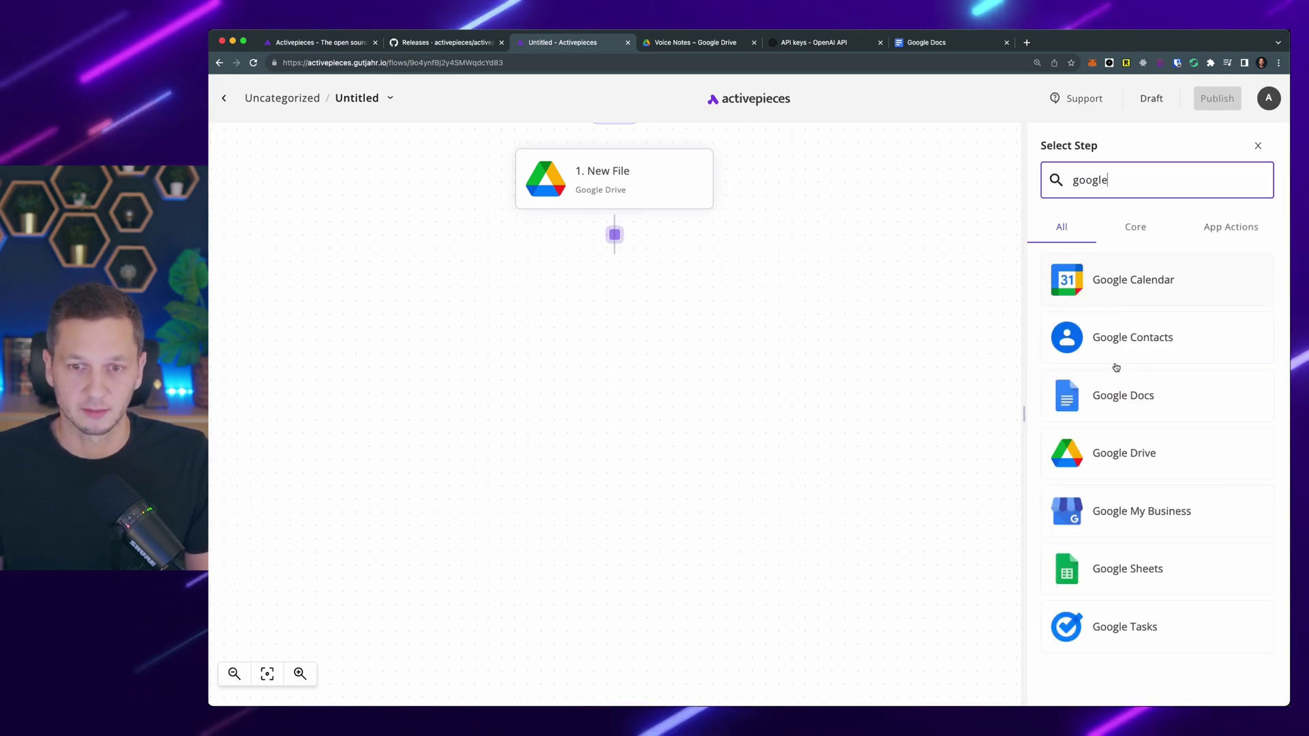
left_click(1124, 454)
left_click(1138, 284)
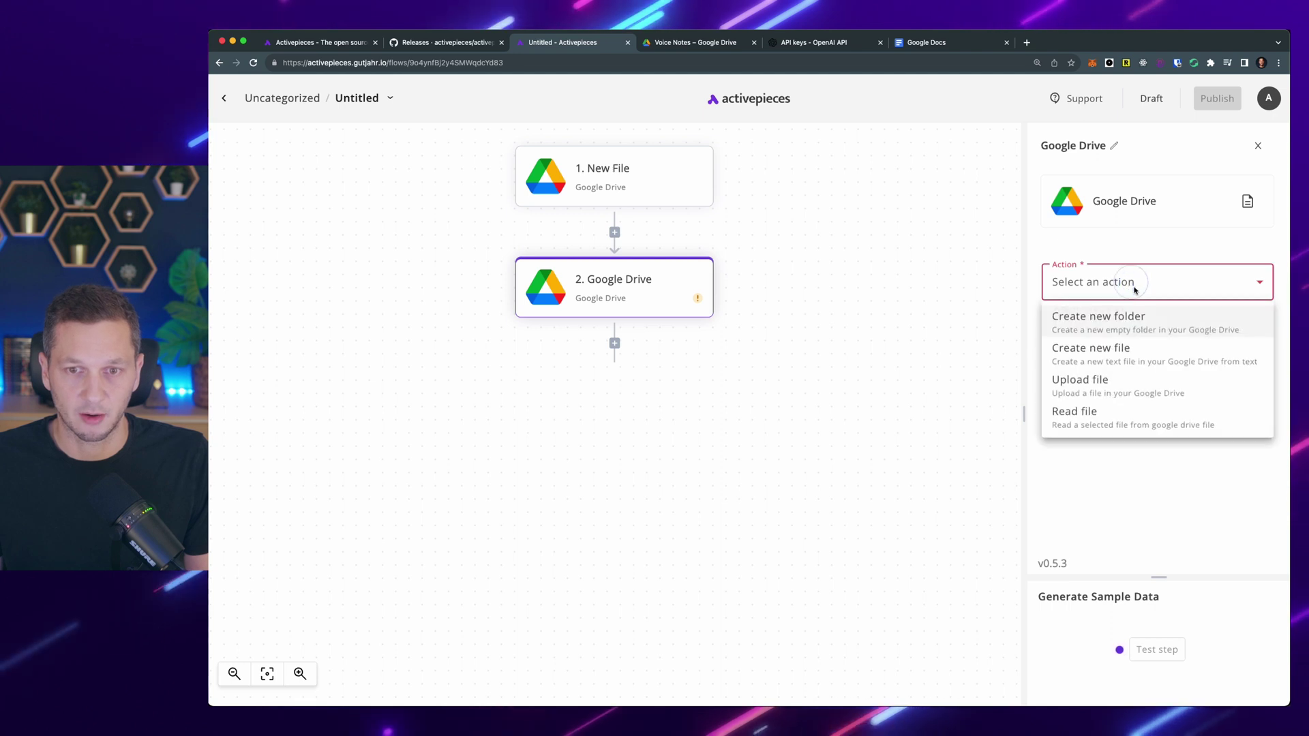
left_click(1134, 416)
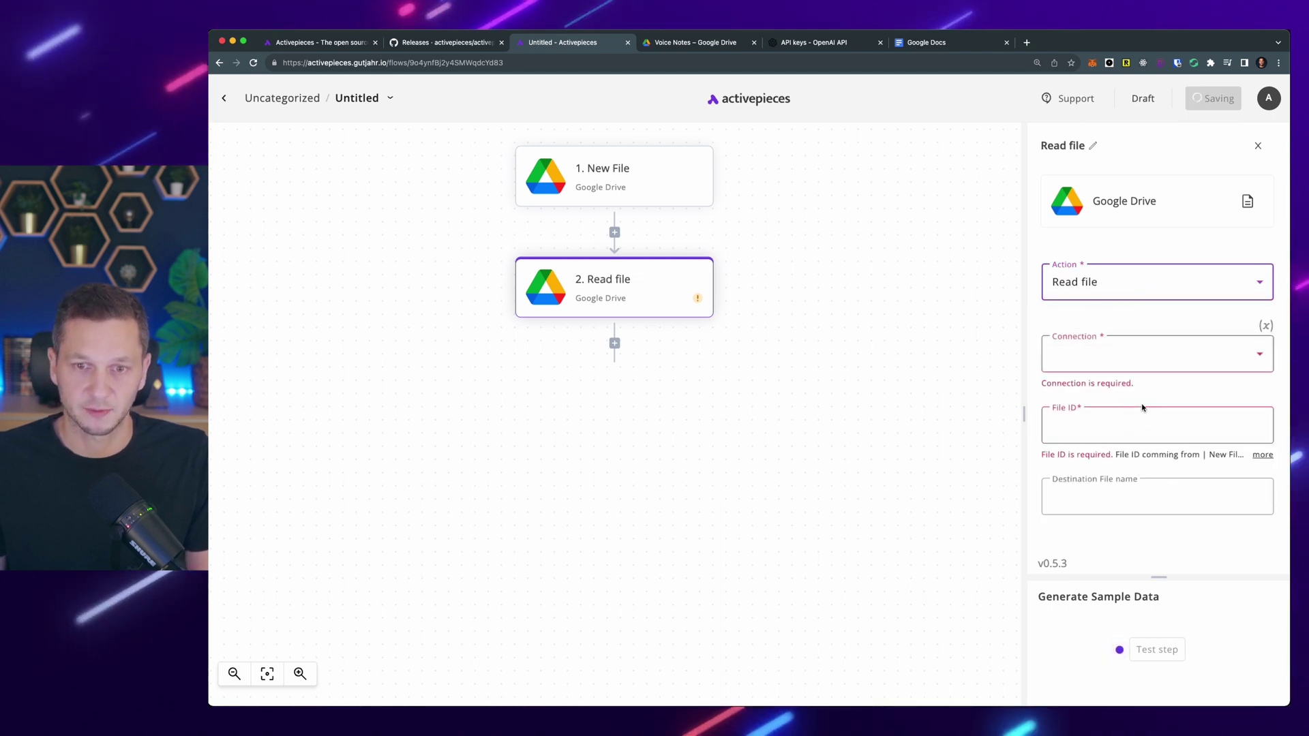
left_click(1136, 354)
left_click(1129, 425)
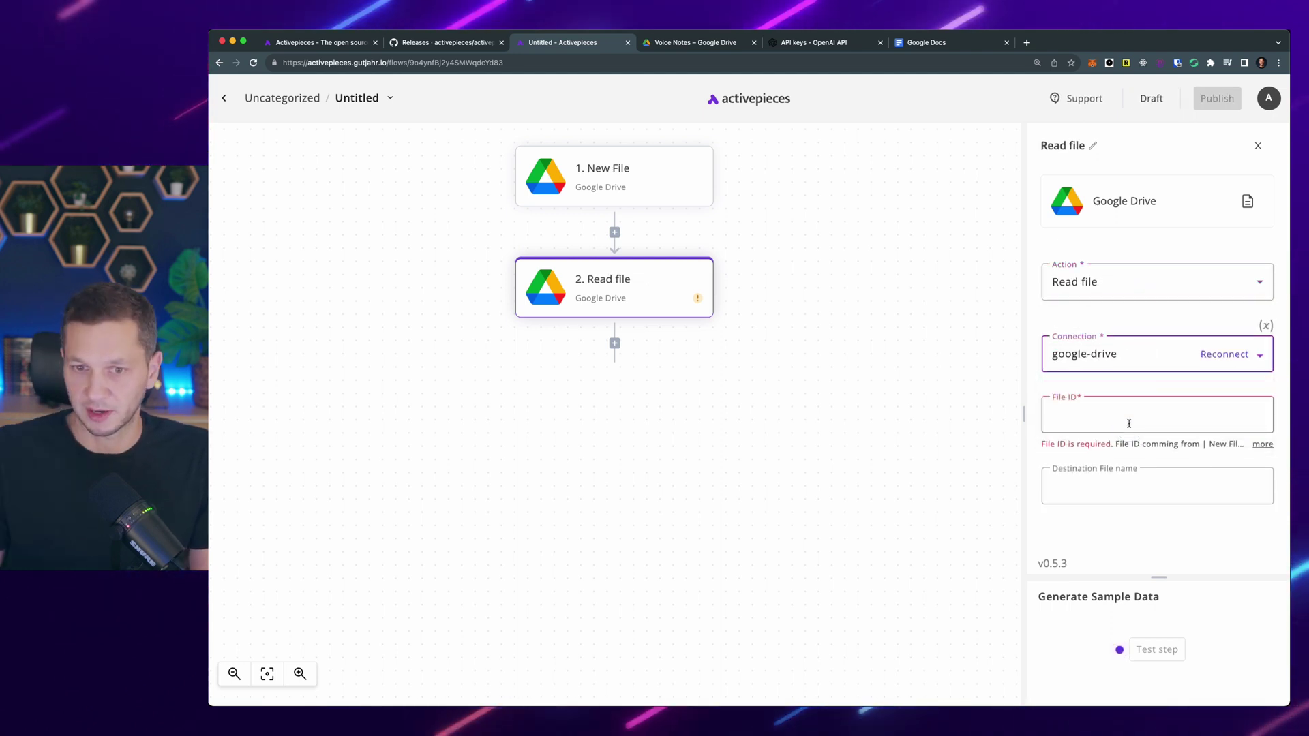
- Insert the New File id into File ID and Destination File name, then test the step
left_click(1129, 423)
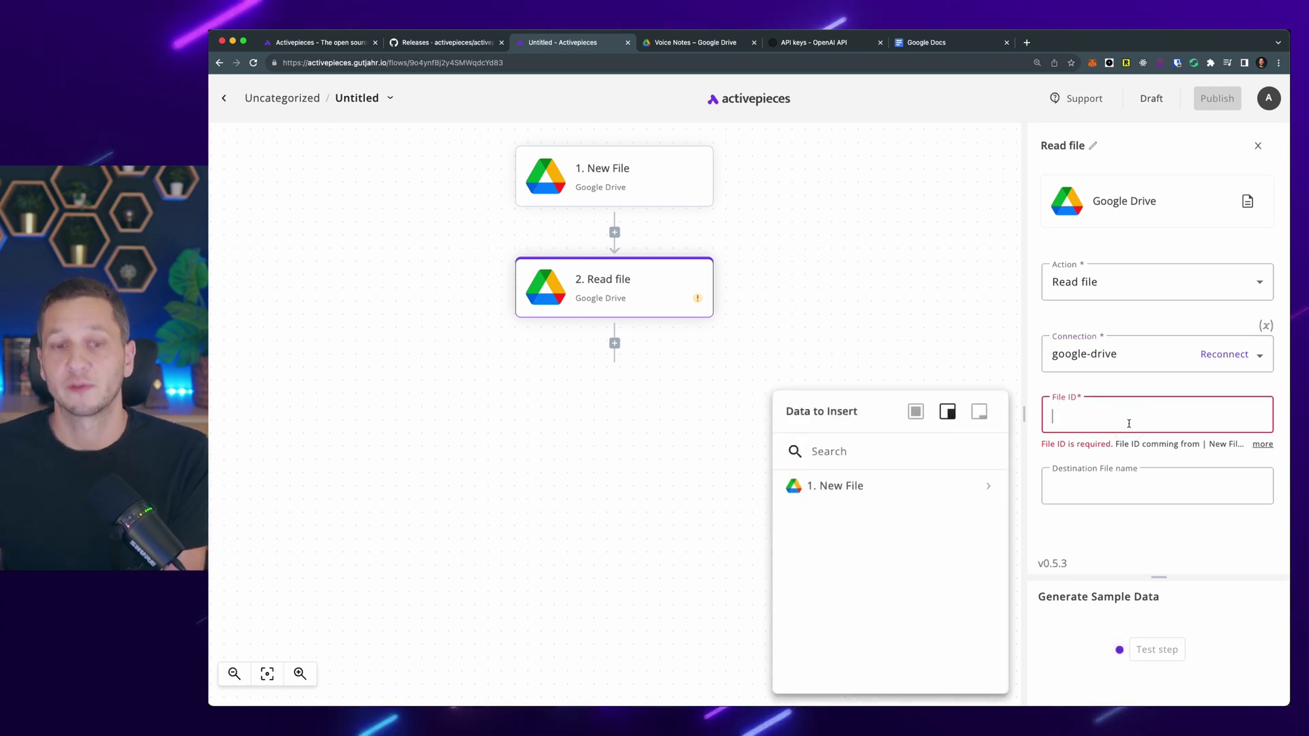
left_click(988, 487)
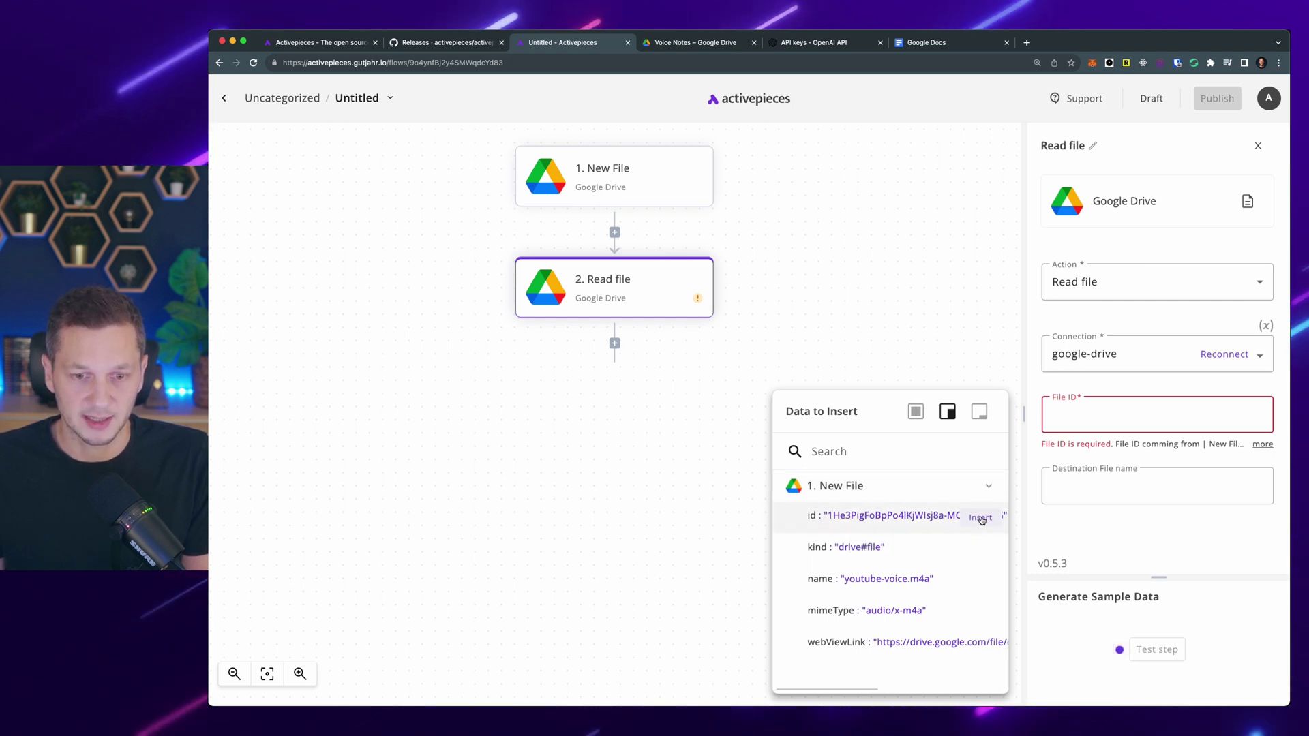
left_click(981, 518)
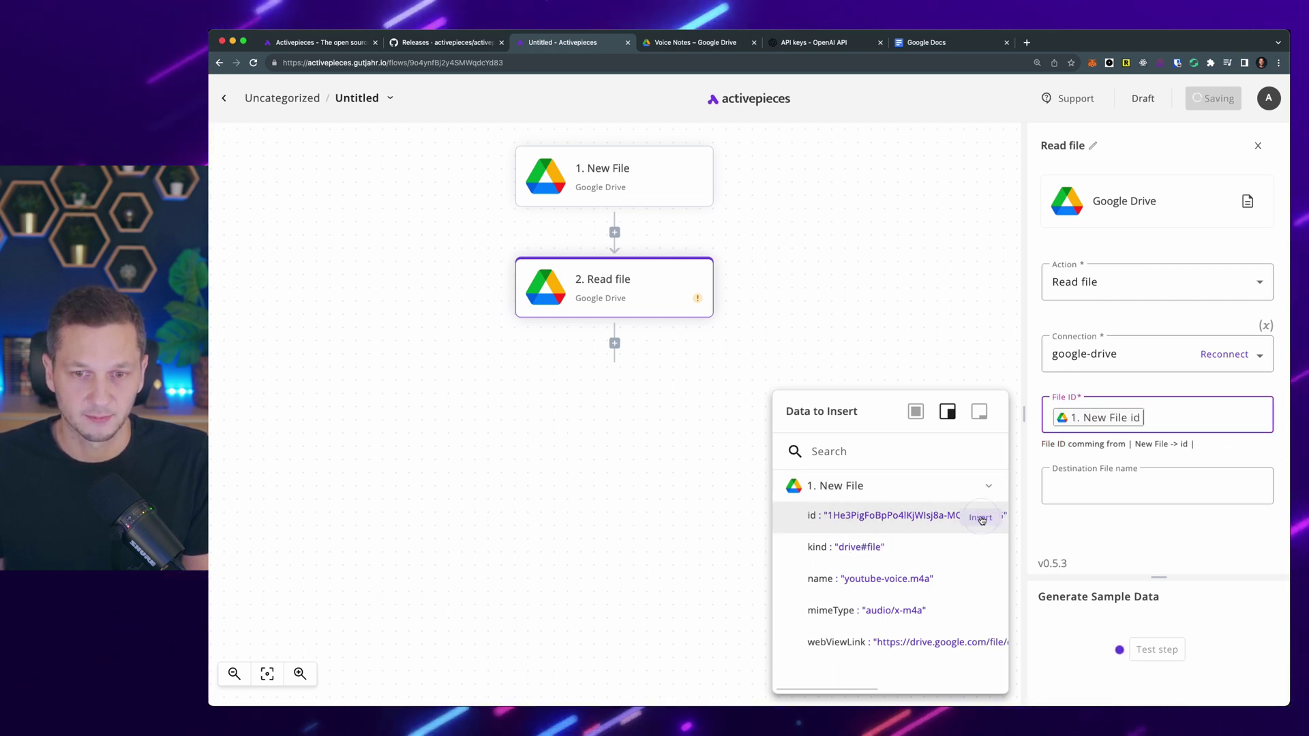
left_click(1176, 485)
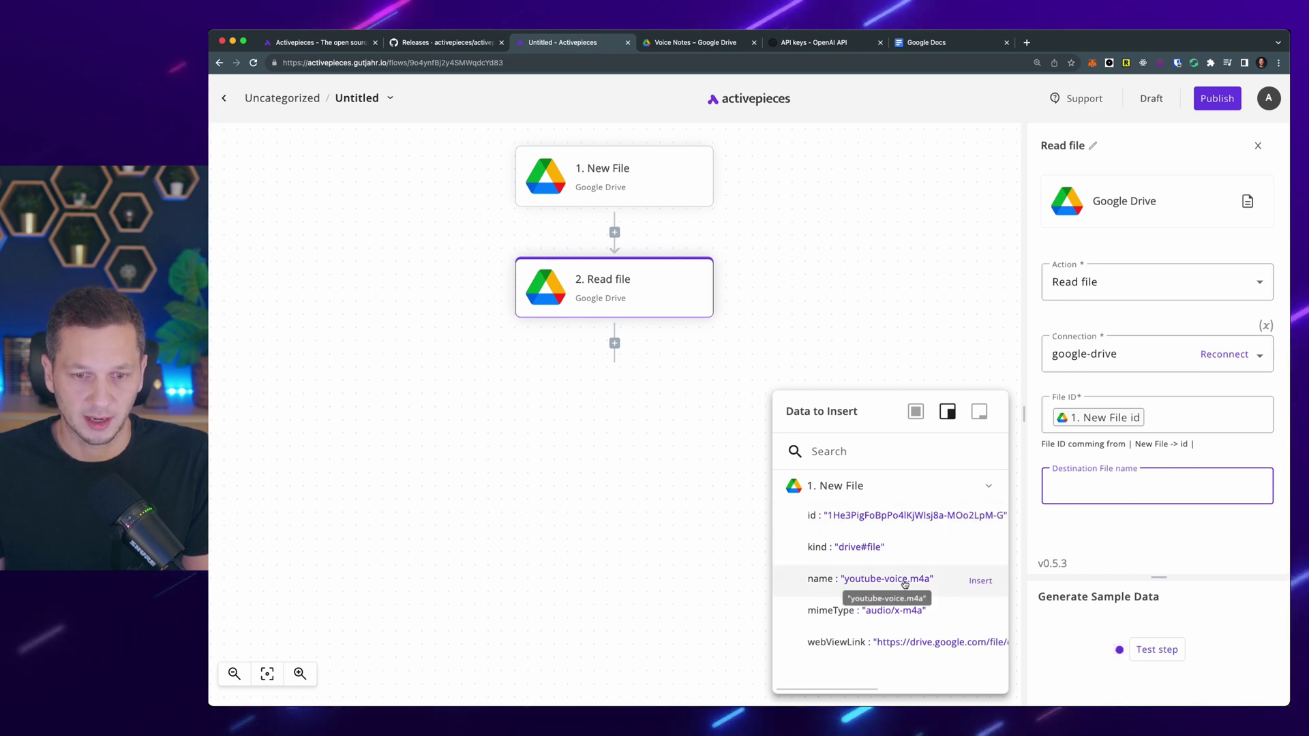
left_click(981, 518)
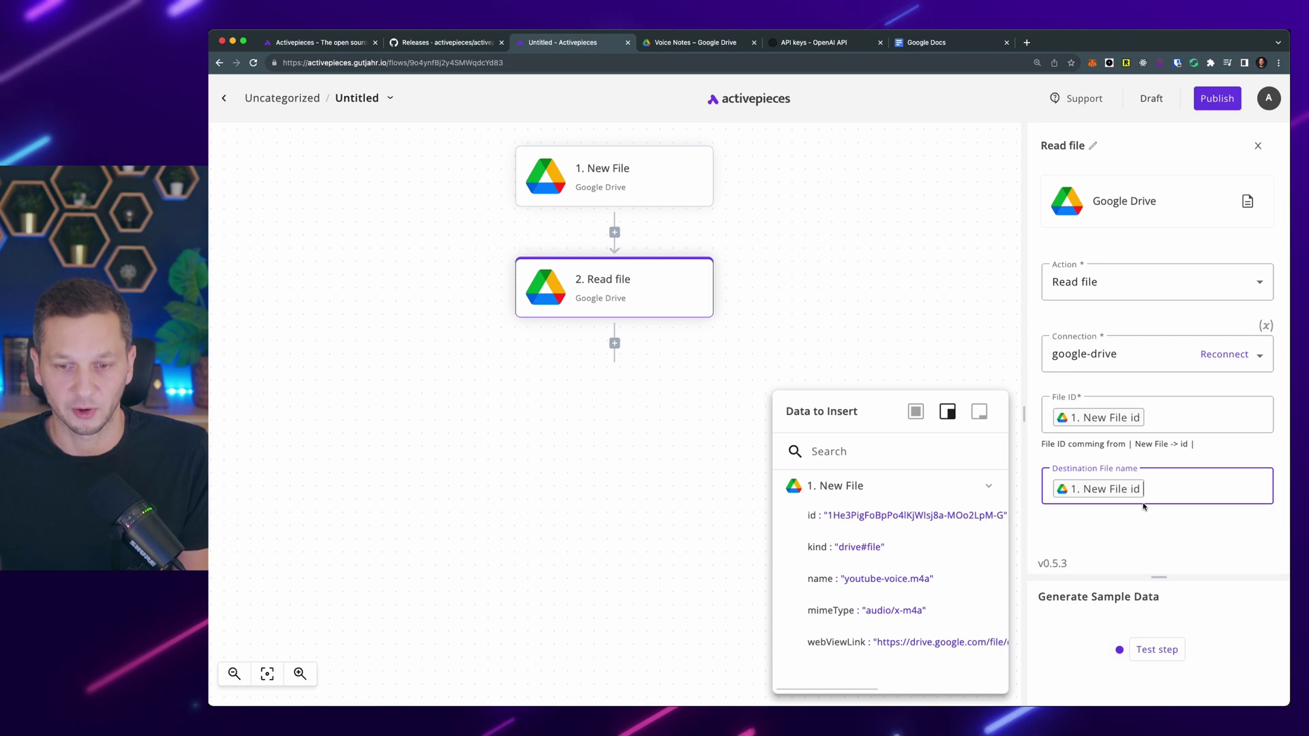
left_click(1177, 652)
left_click(1177, 653)
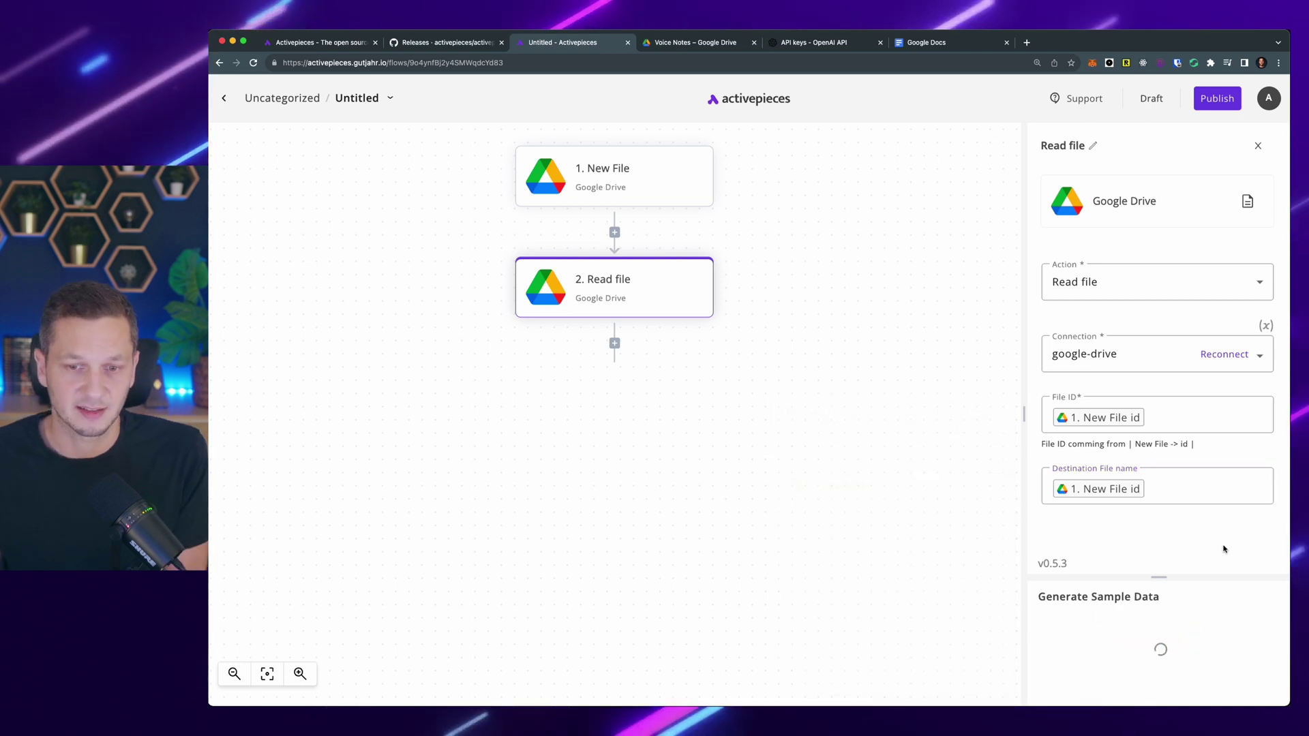
left_click(616, 345)
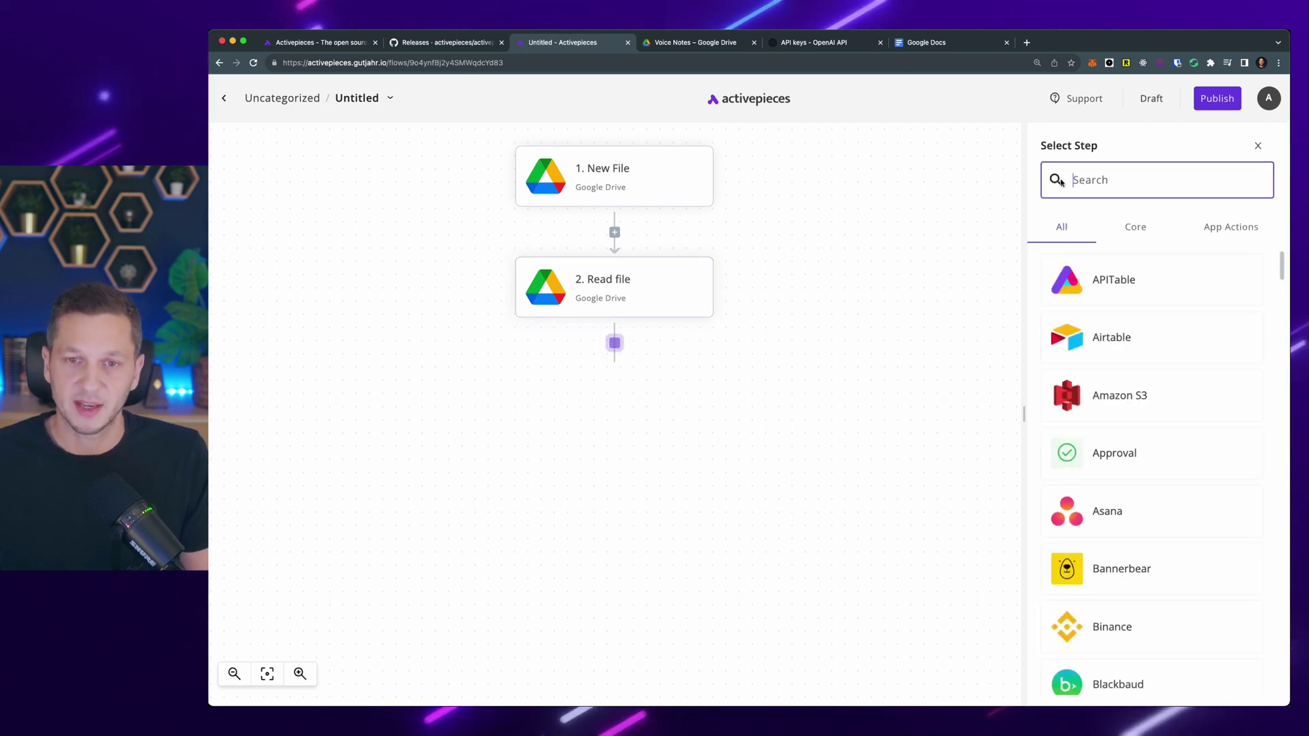
- Add an OpenAI Transcribe step after Read file, then bring up the OpenAI API keys page
type("openq")
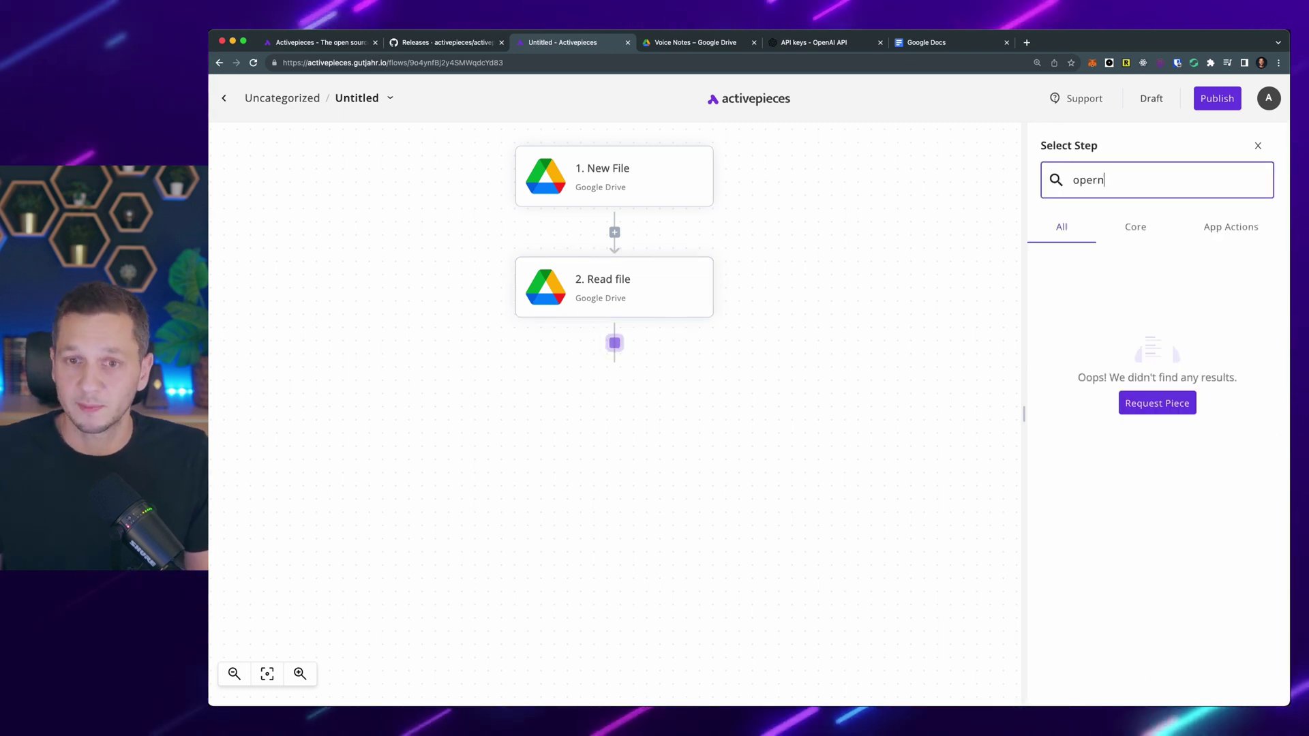
key("BackSpace")
key("BackSpace")
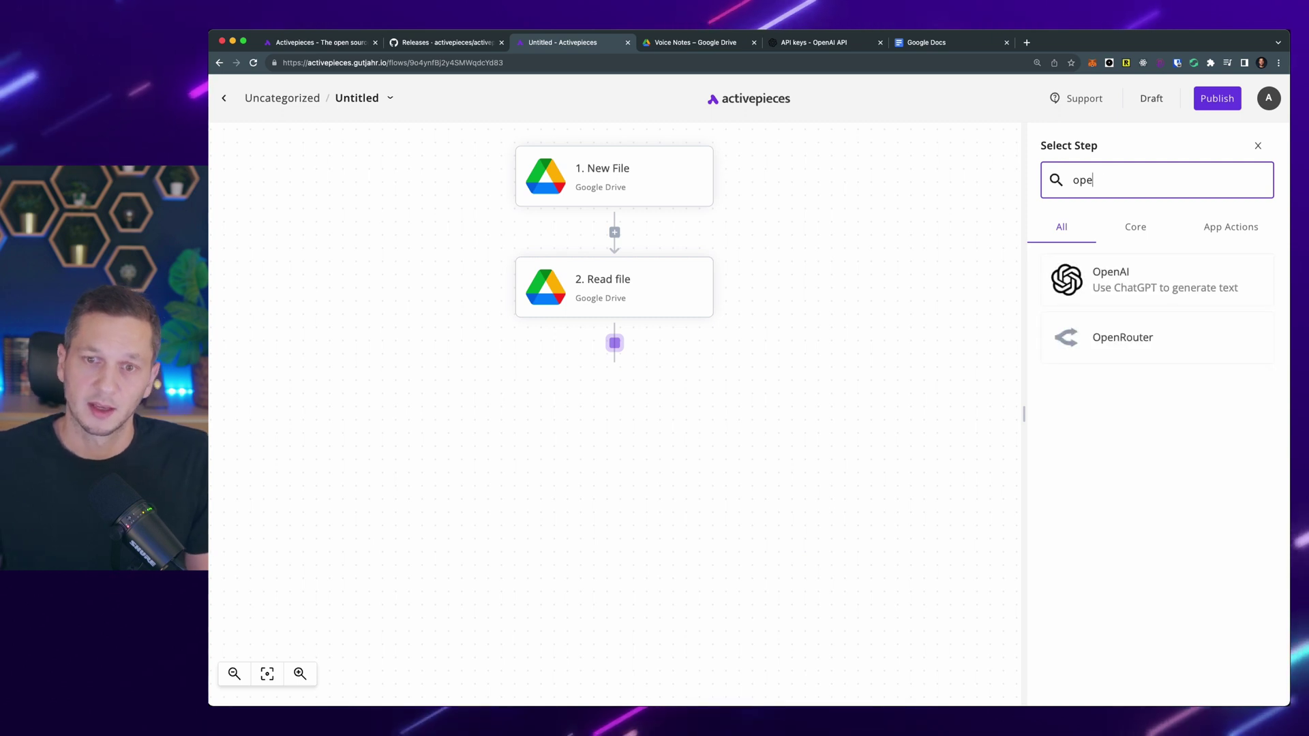
left_click(1166, 273)
left_click(1134, 293)
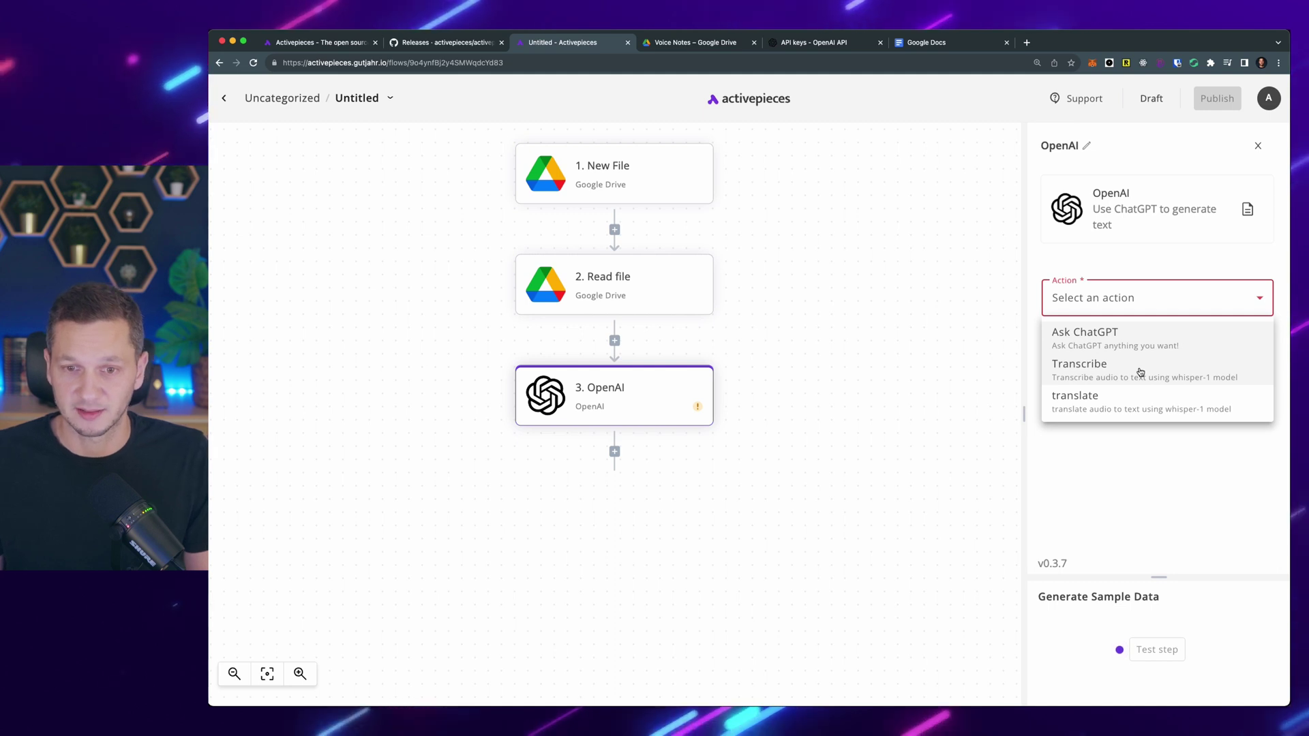
left_click(1114, 374)
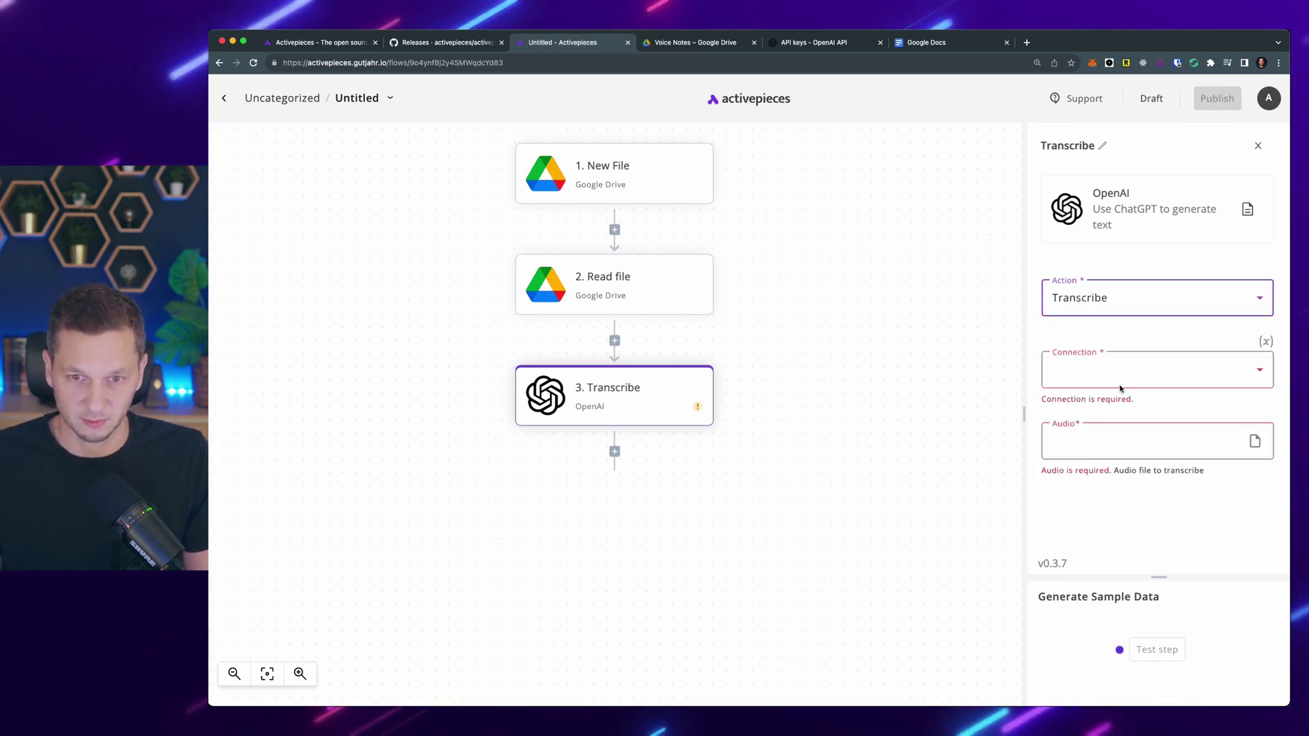
left_click(1119, 373)
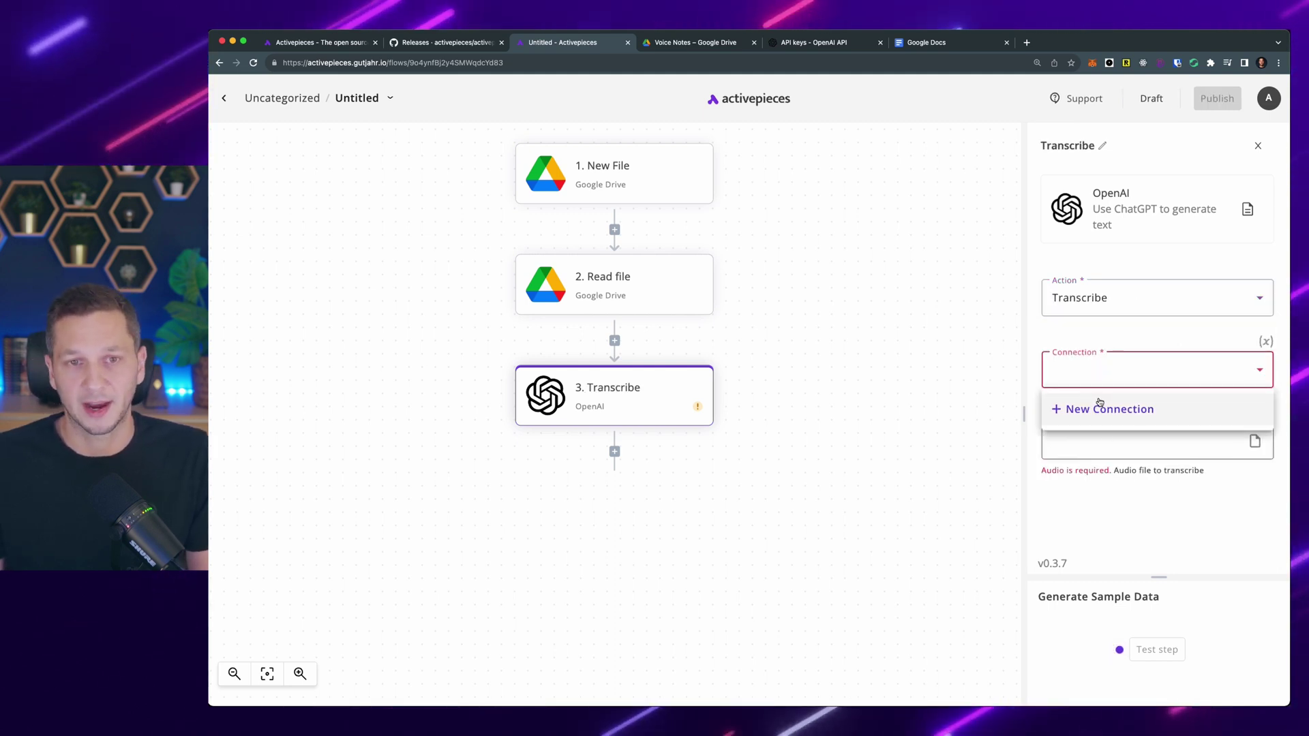
left_click(853, 295)
left_click(809, 49)
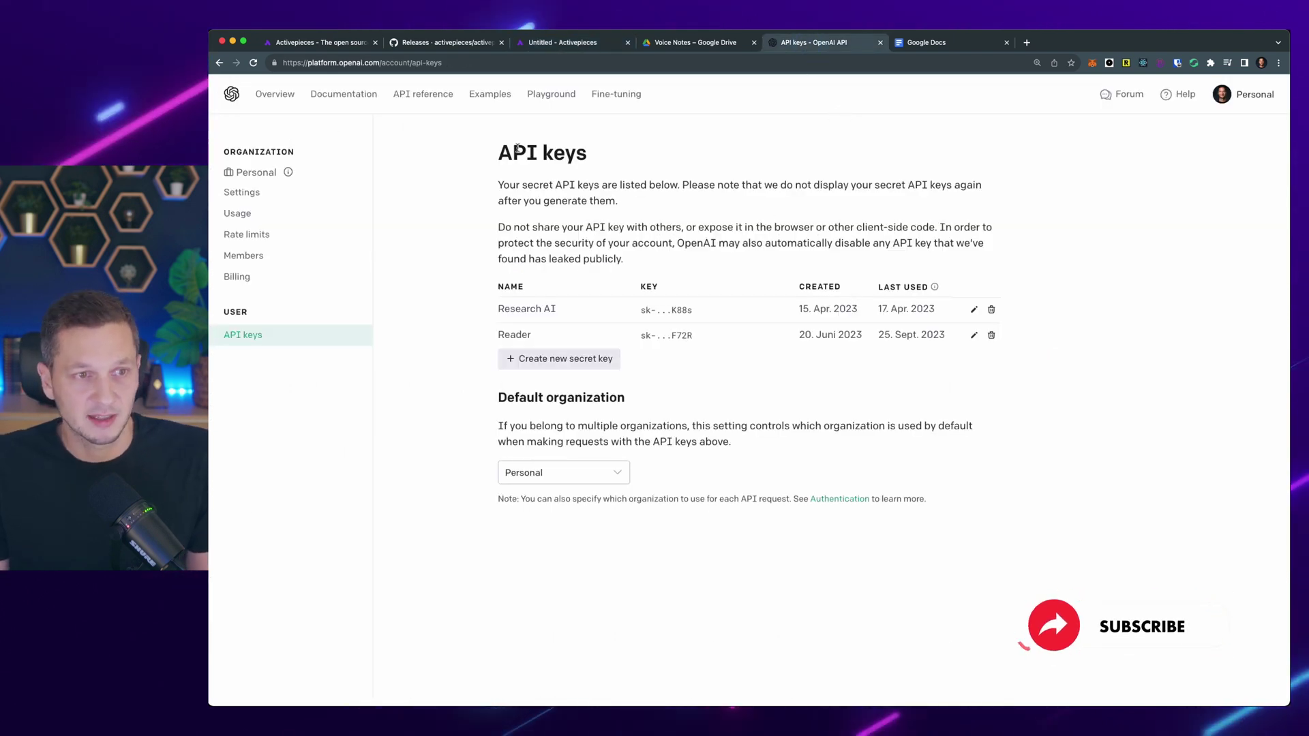
- Create an OpenAI secret key named 'activepieces' and copy it
left_click(572, 359)
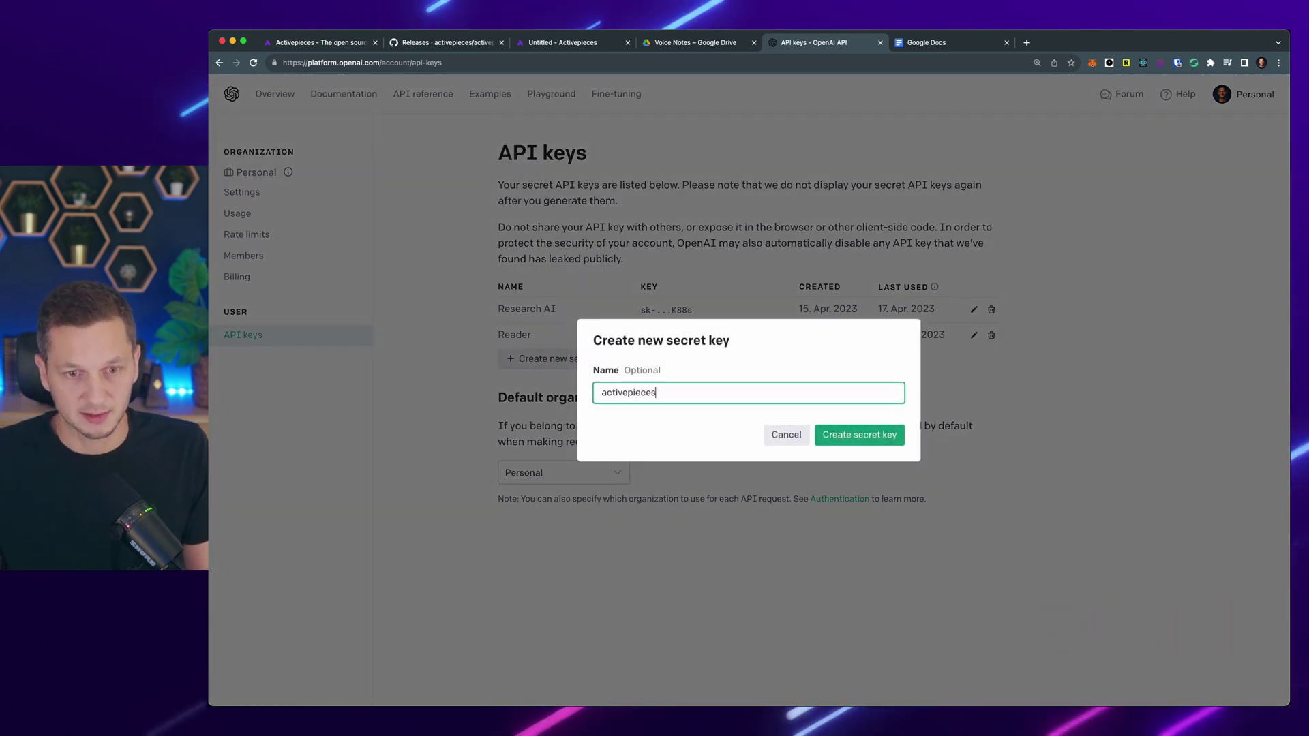
left_click(821, 431)
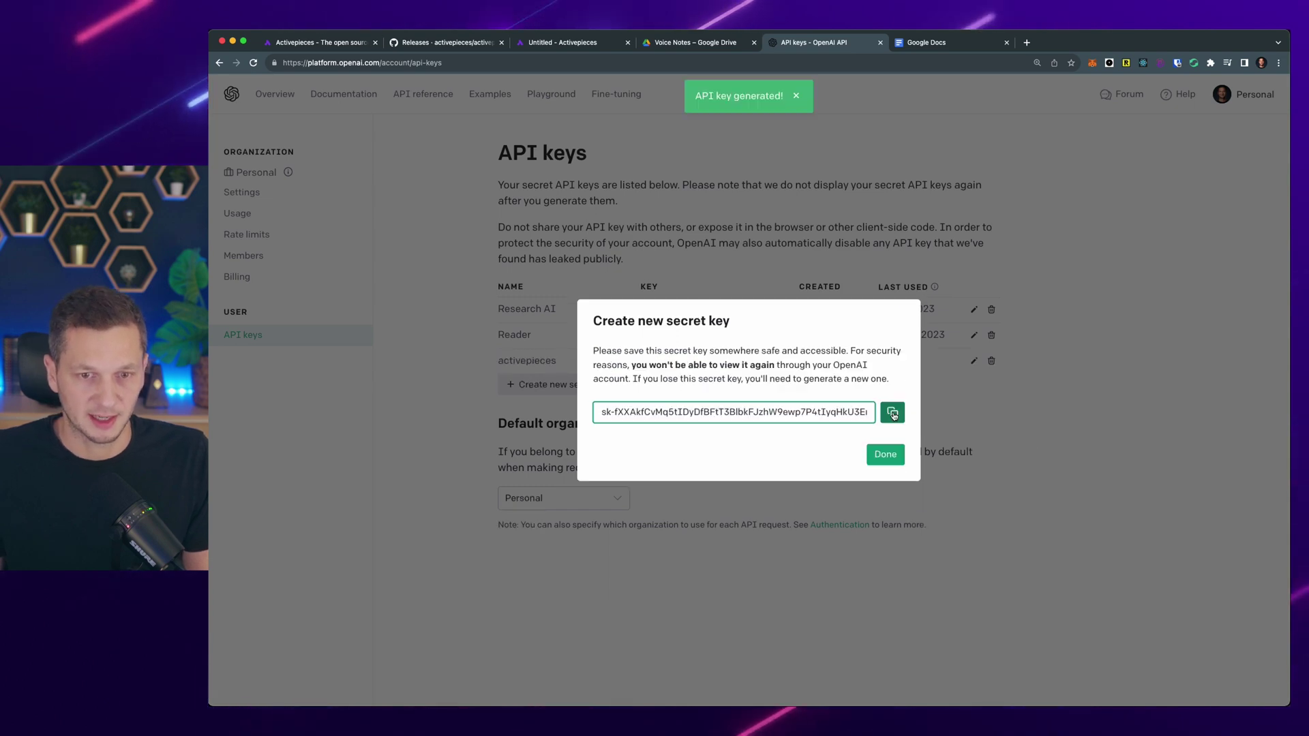
left_click(892, 412)
left_click(564, 44)
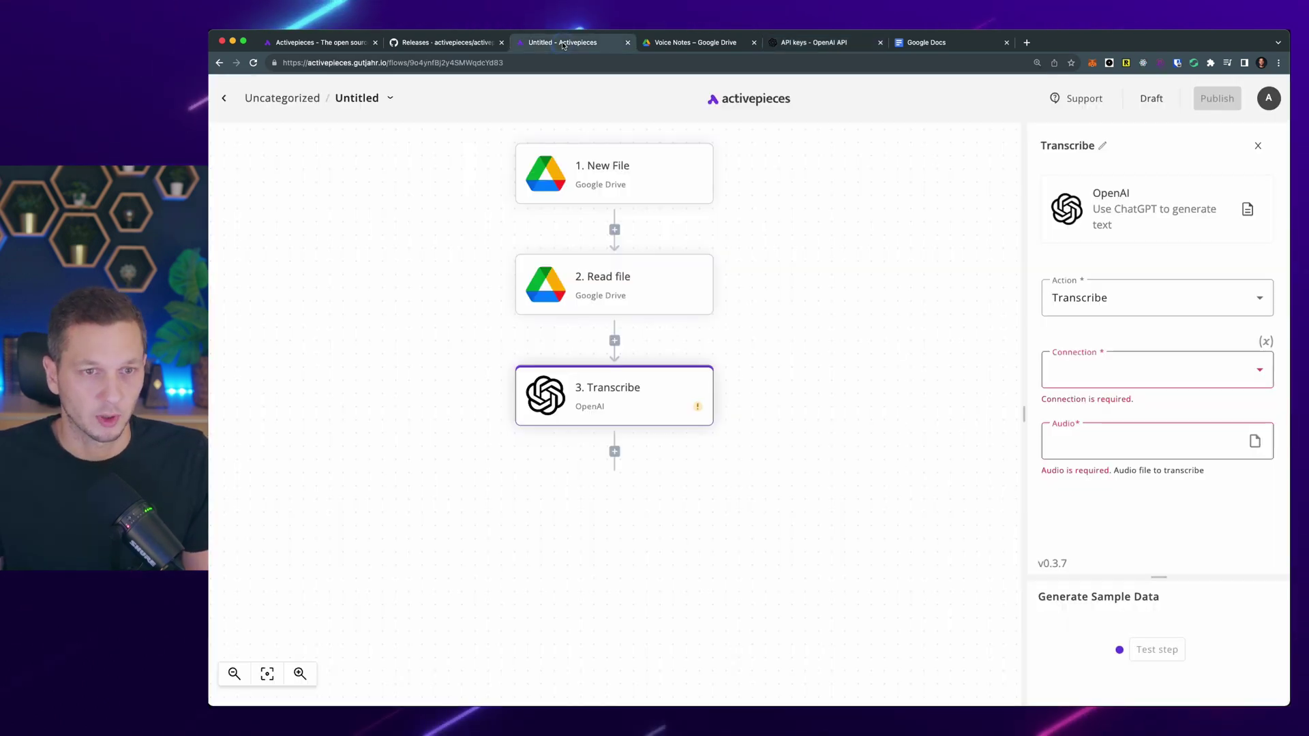
- Create a new OpenAI connection for the Transcribe step using the pasted API key
left_click(1102, 377)
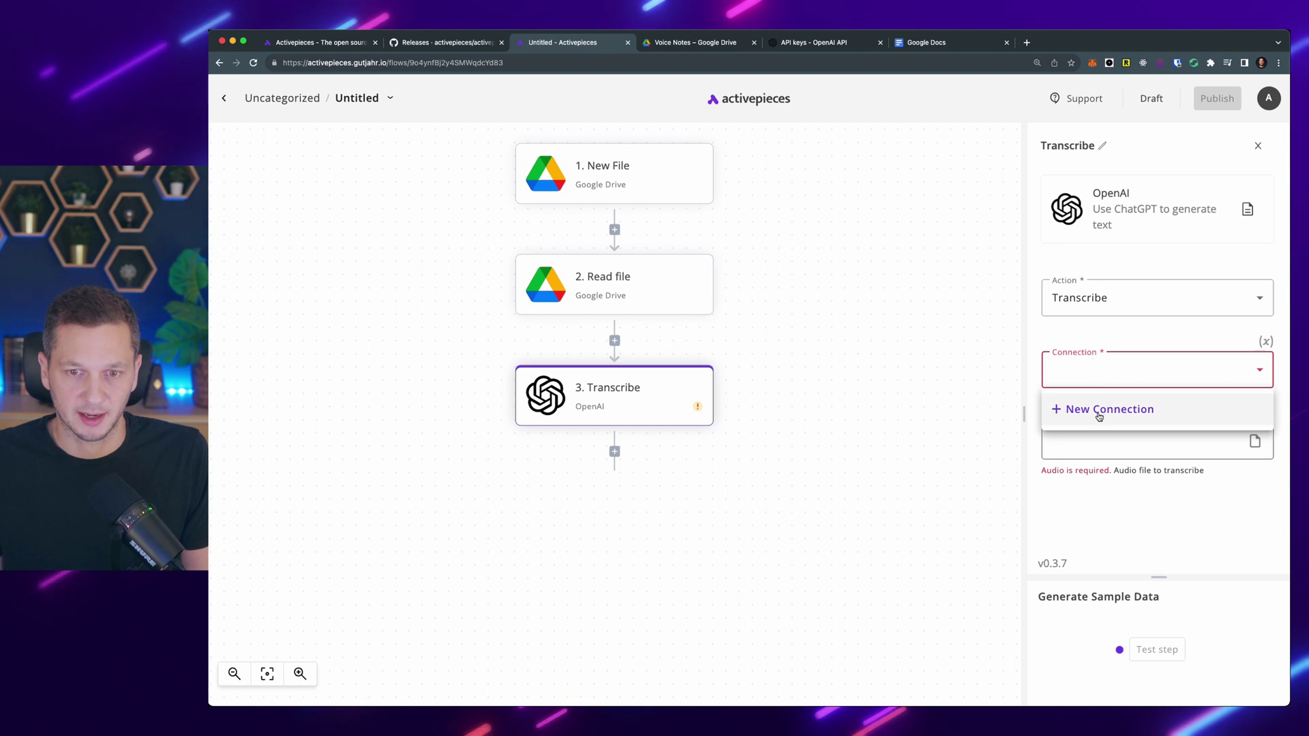
left_click(1074, 409)
left_click(599, 491)
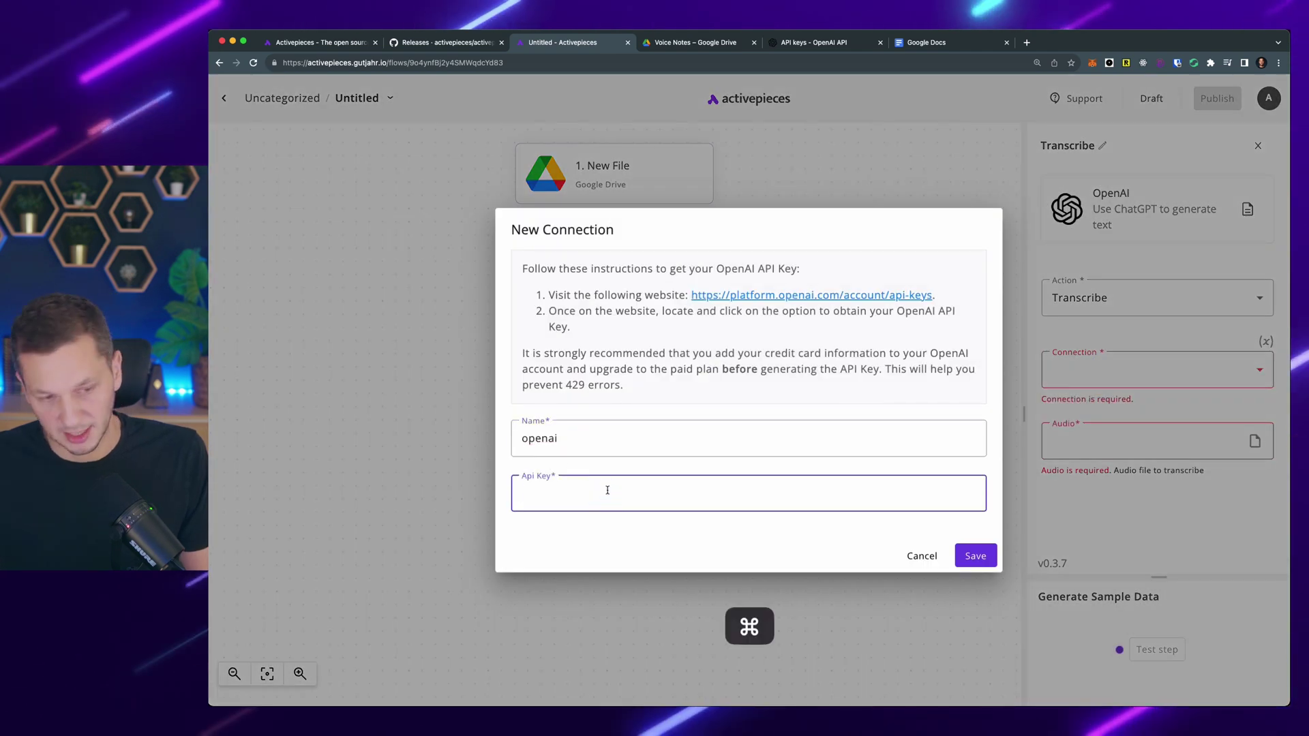
key("super+v")
left_click(975, 557)
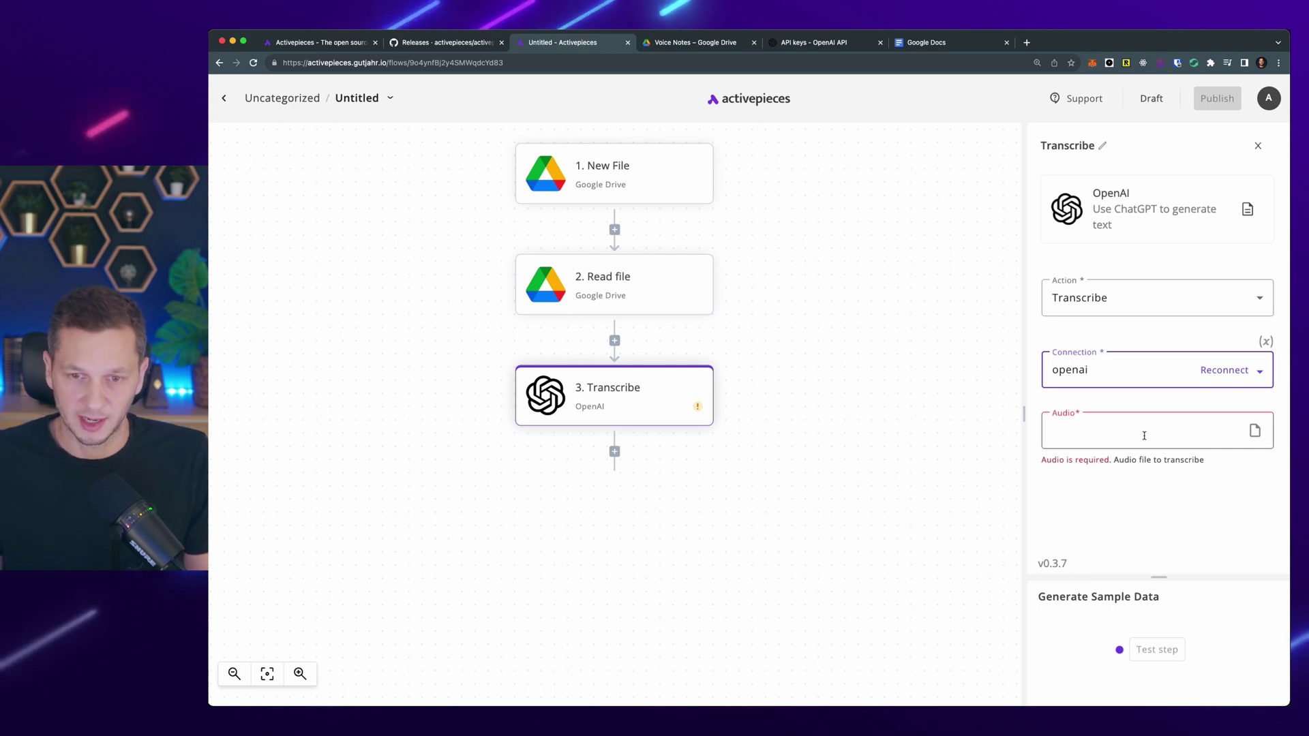
- Use the Read file result as Audio and test the step to get the transcript
left_click(1144, 436)
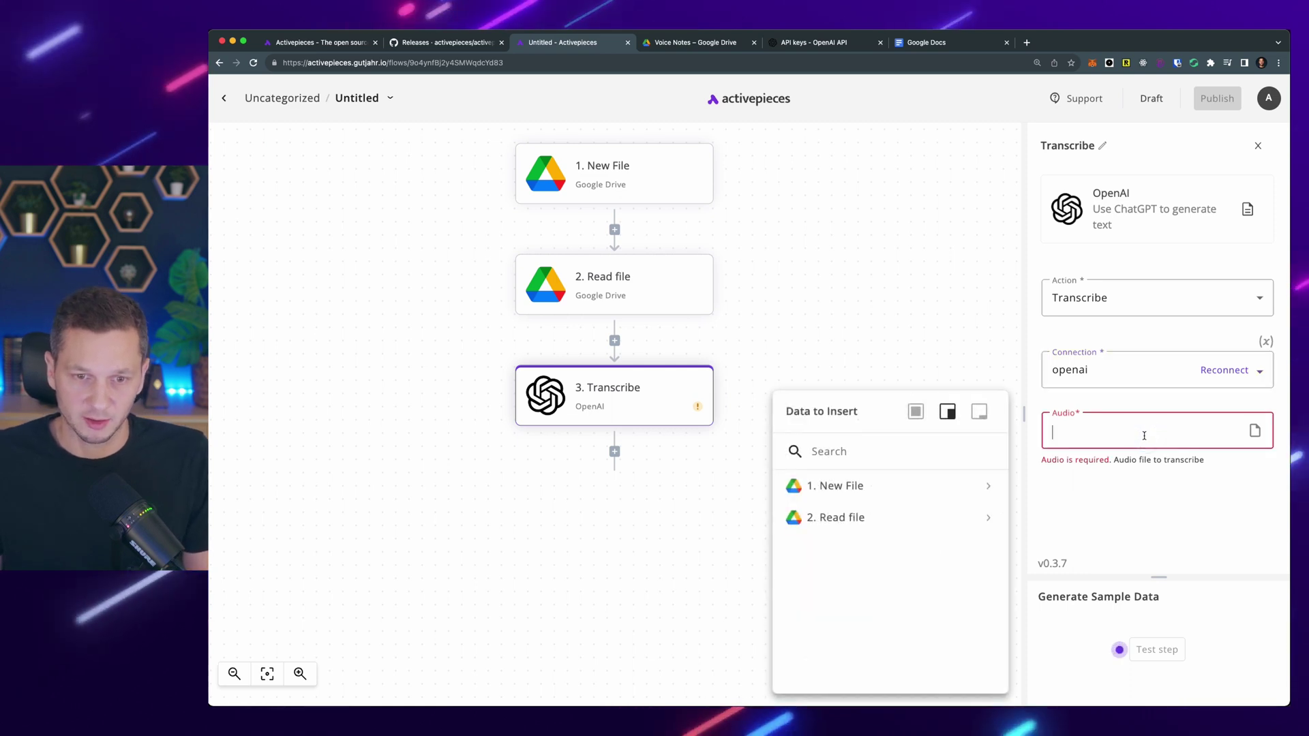
left_click(985, 526)
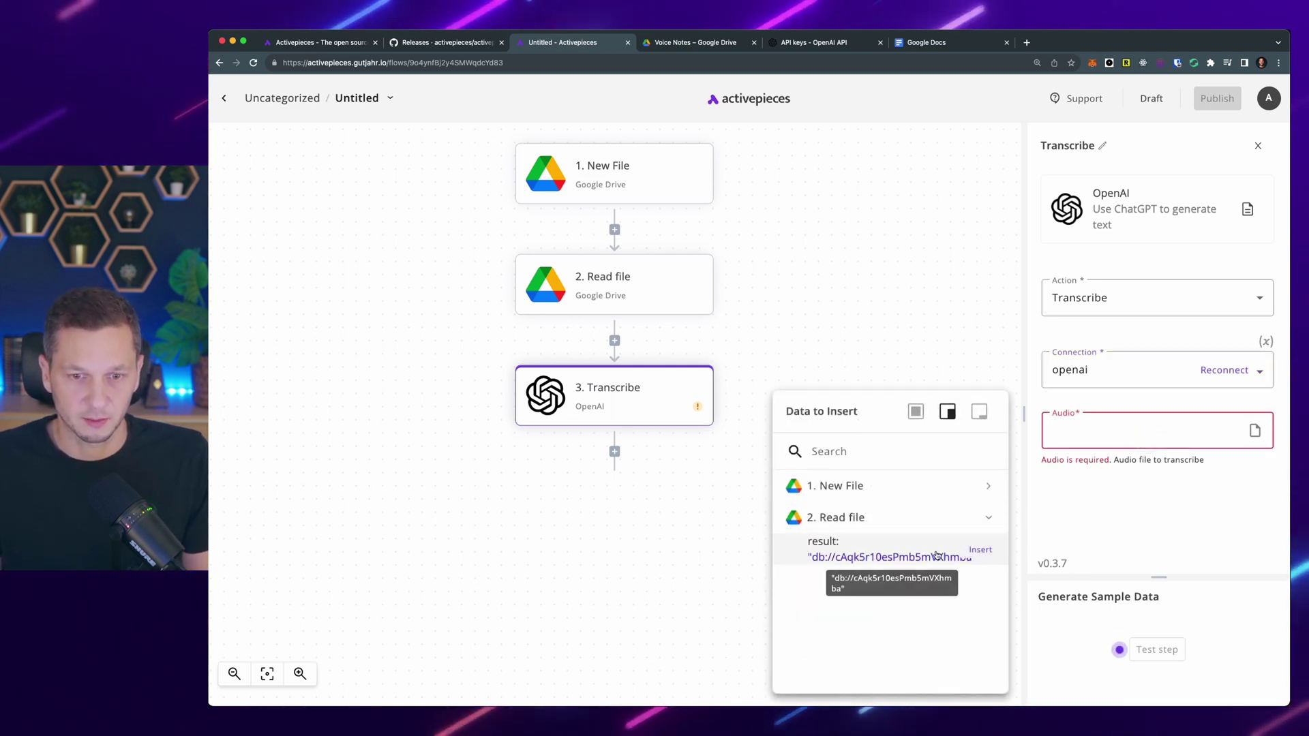
left_click(982, 549)
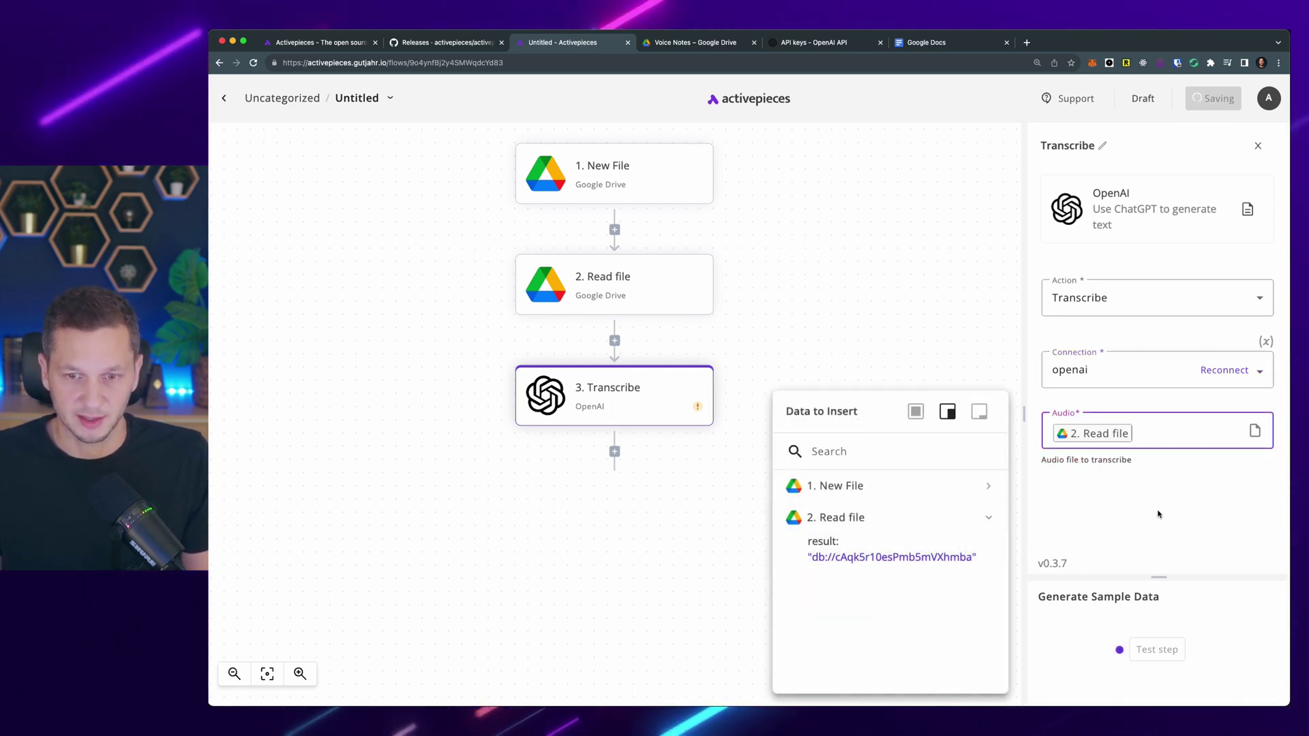
left_click(1160, 596)
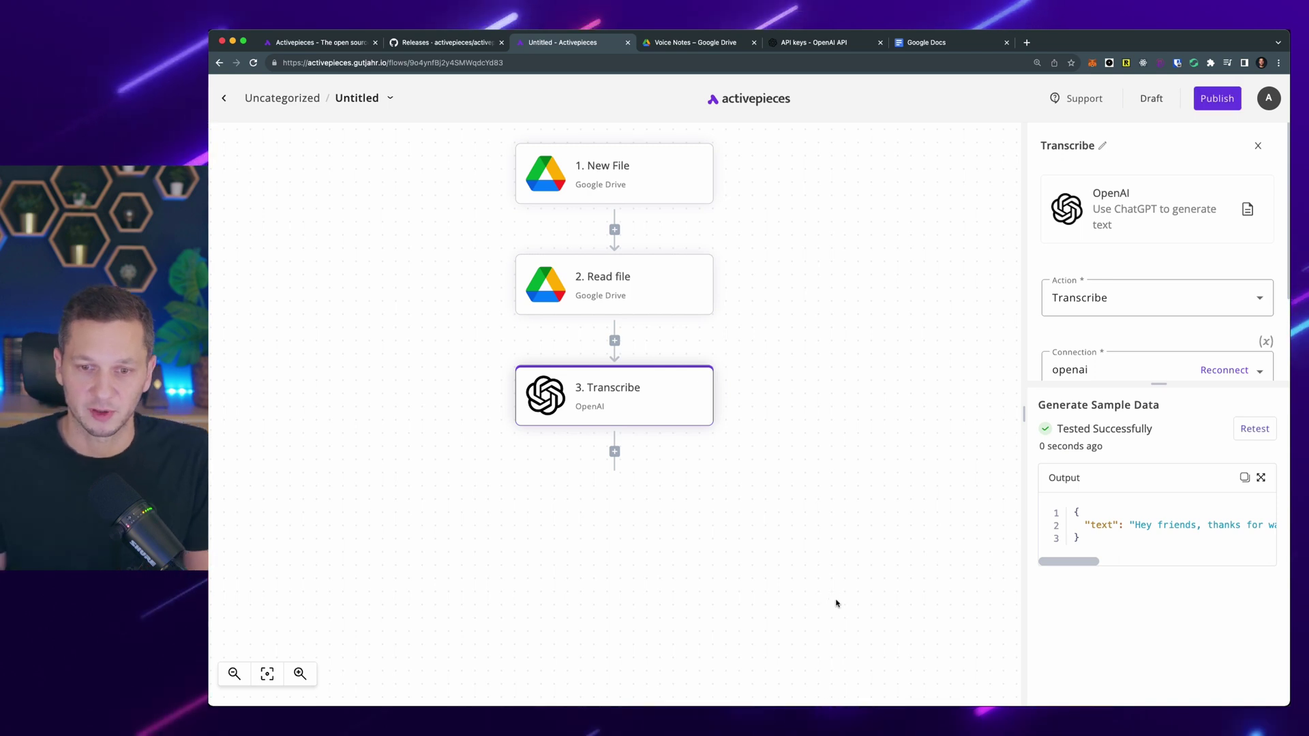
left_click_drag(1076, 563, 1260, 564)
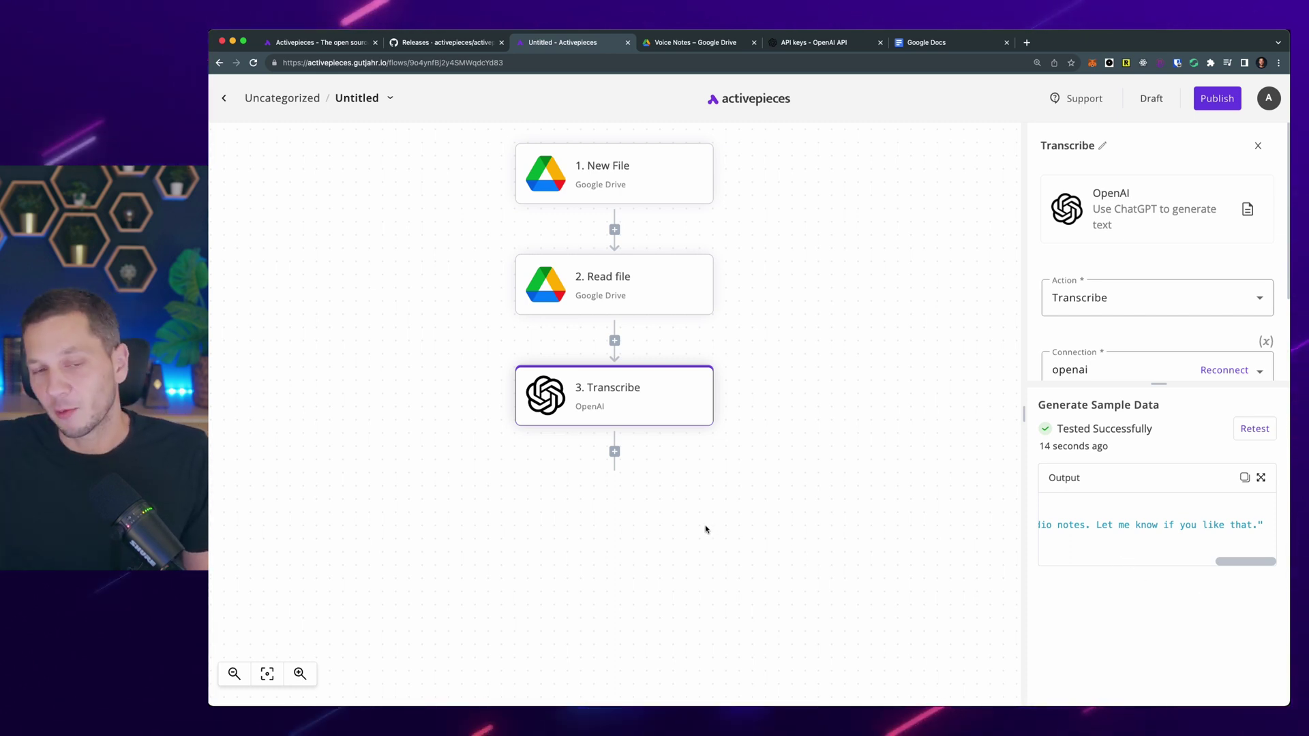
- Add a Notion Create Database Item step using the notion connection
left_click(615, 452)
type("notion")
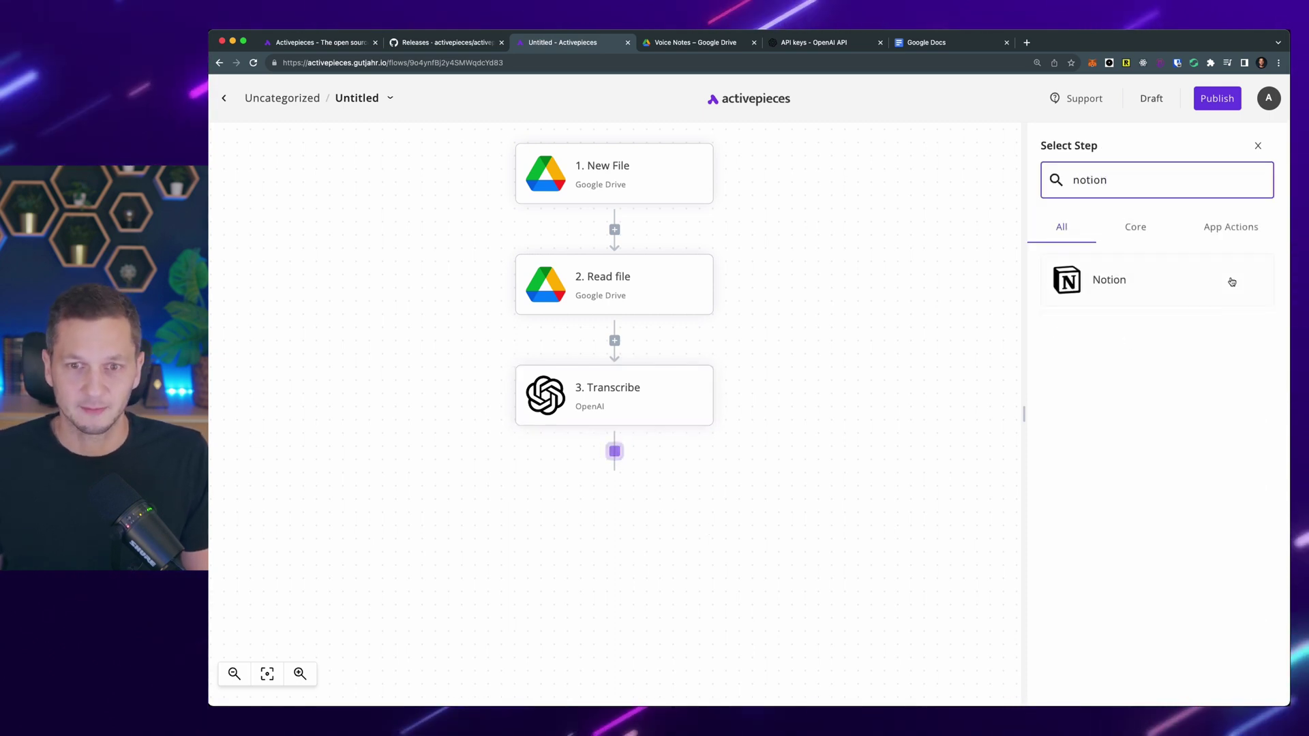
left_click(1232, 281)
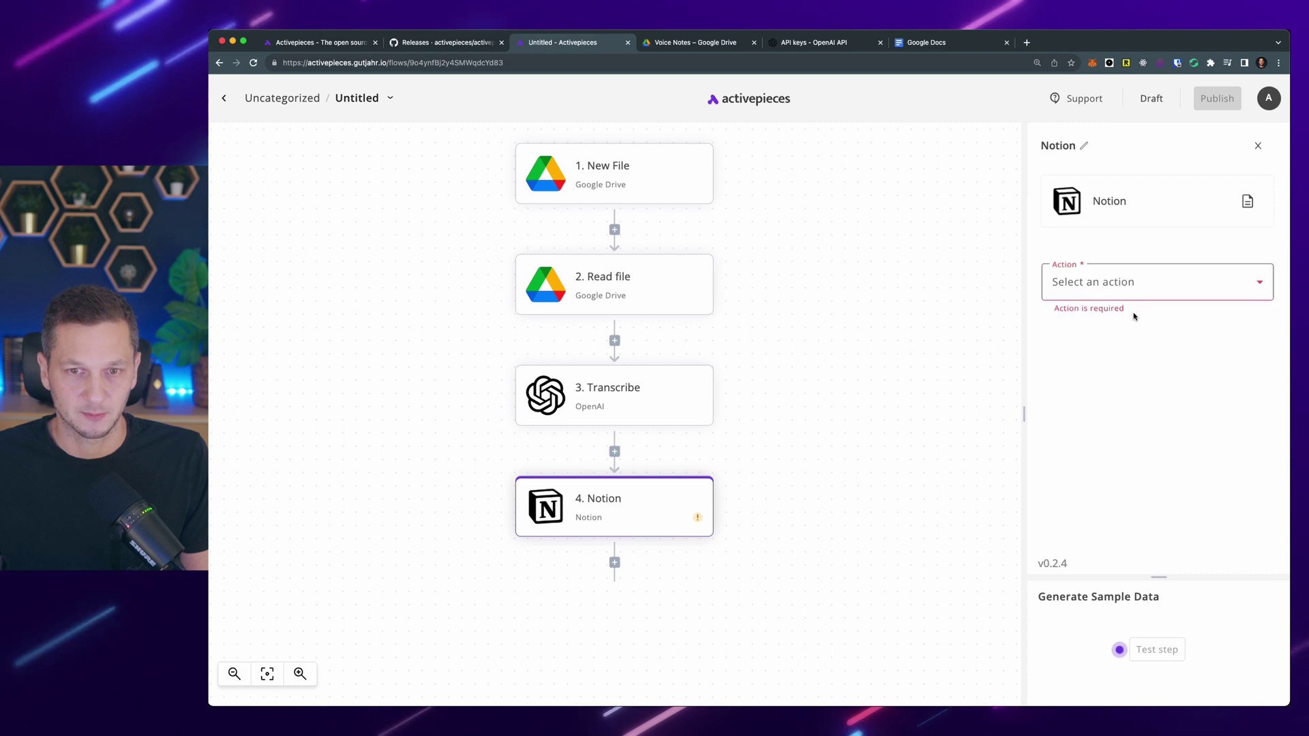
left_click(1175, 282)
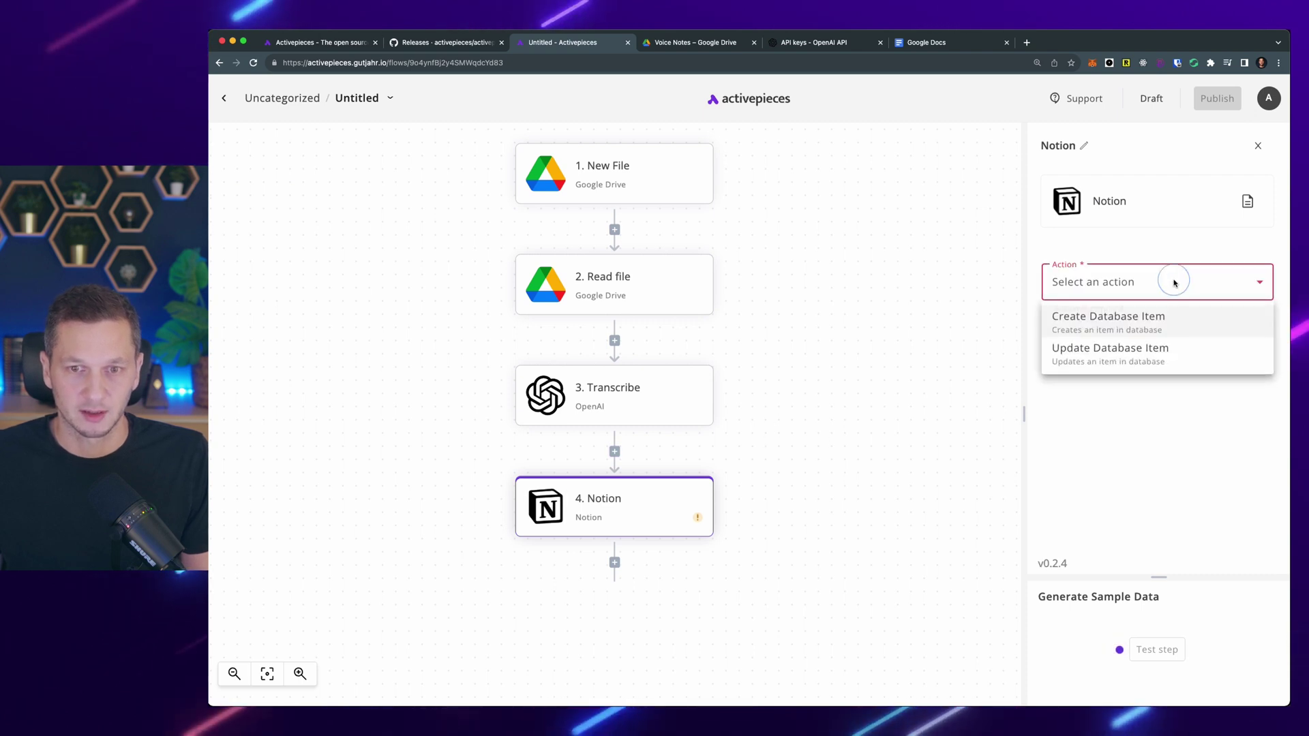
left_click(1176, 334)
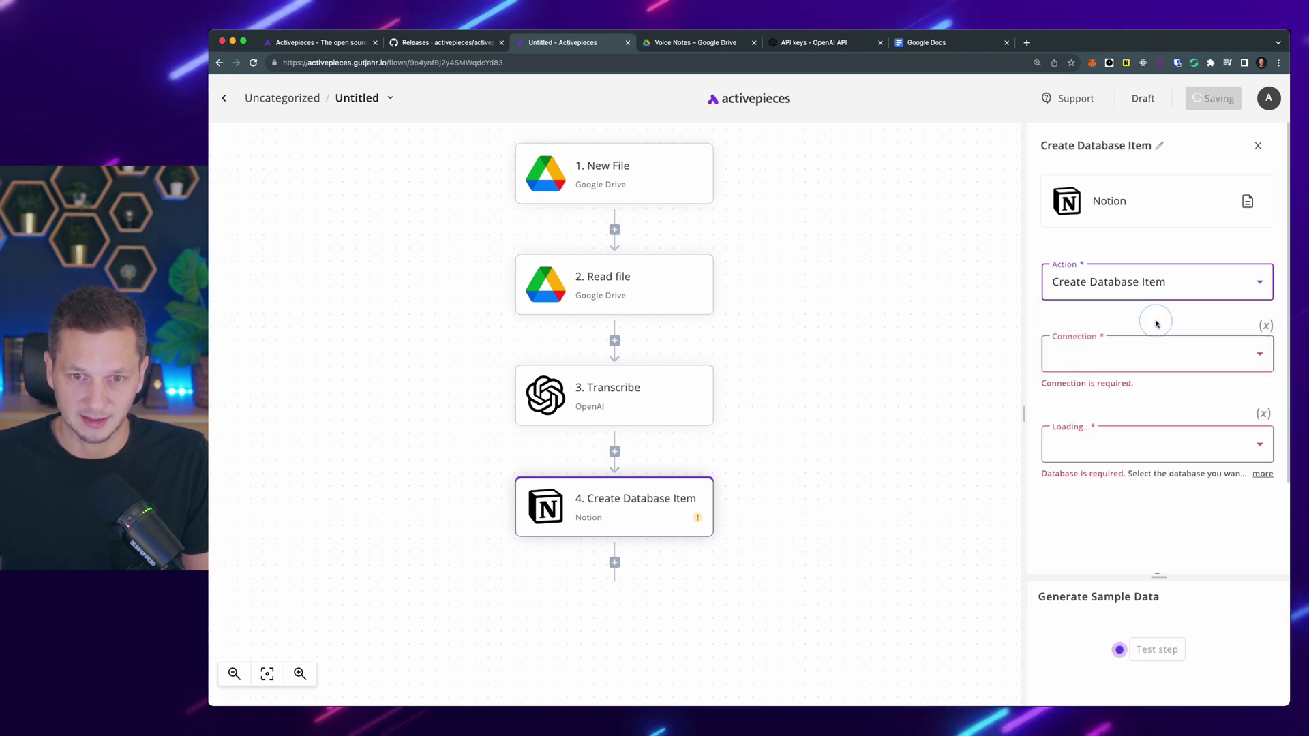
left_click(1168, 359)
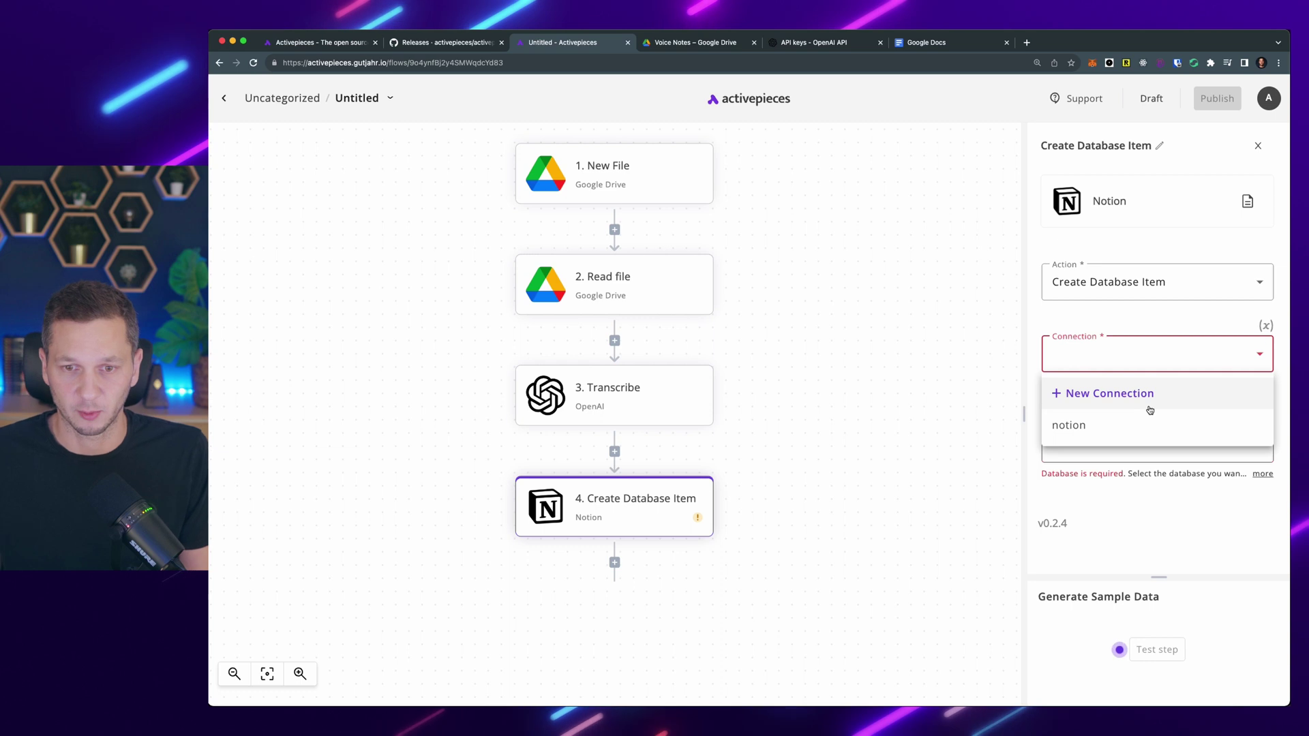
left_click(1139, 427)
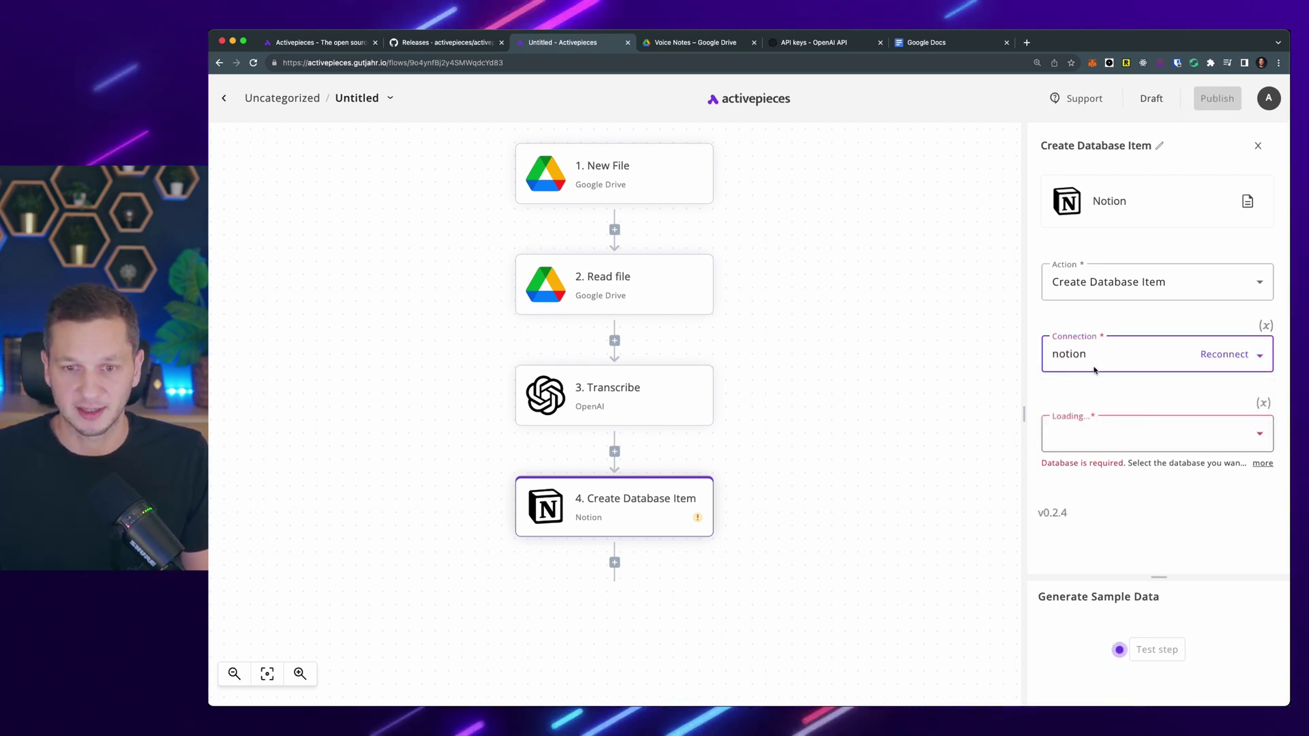
- Target the Voice Notes database and set Name to the Transcribe step's text
left_click(1245, 438)
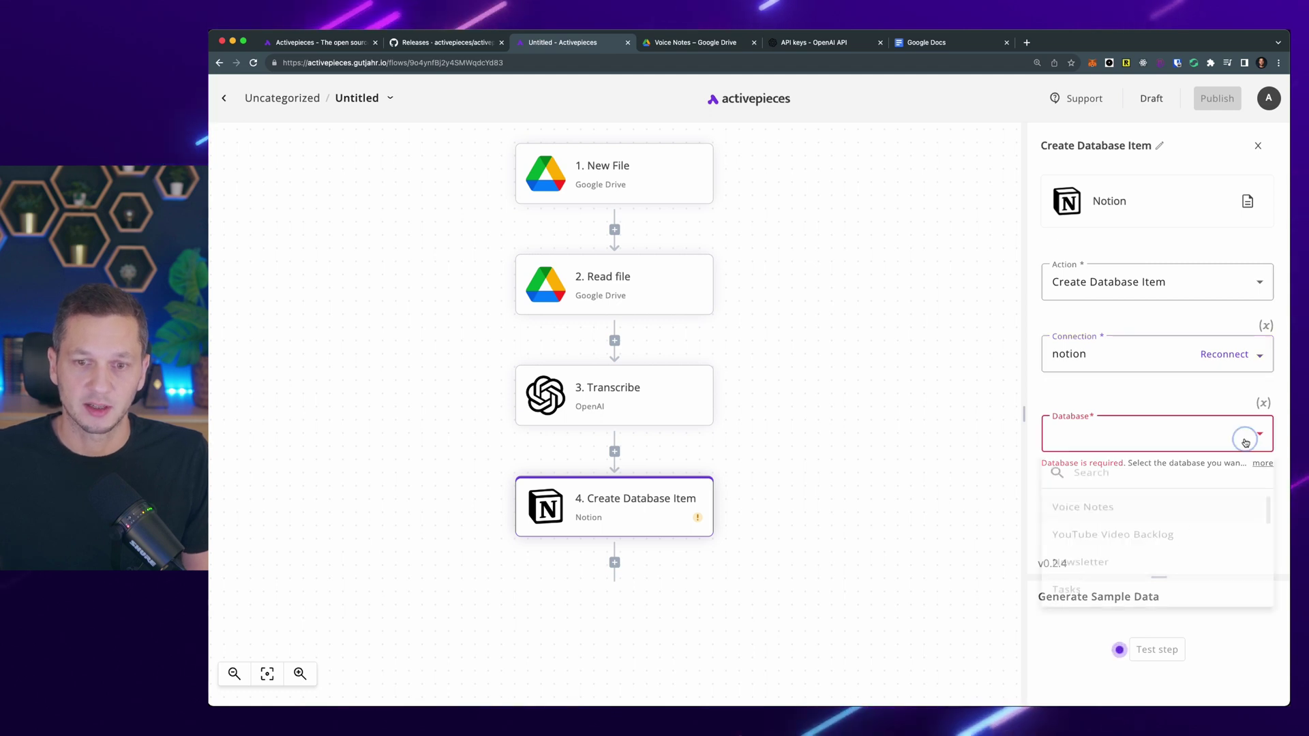
left_click(1123, 524)
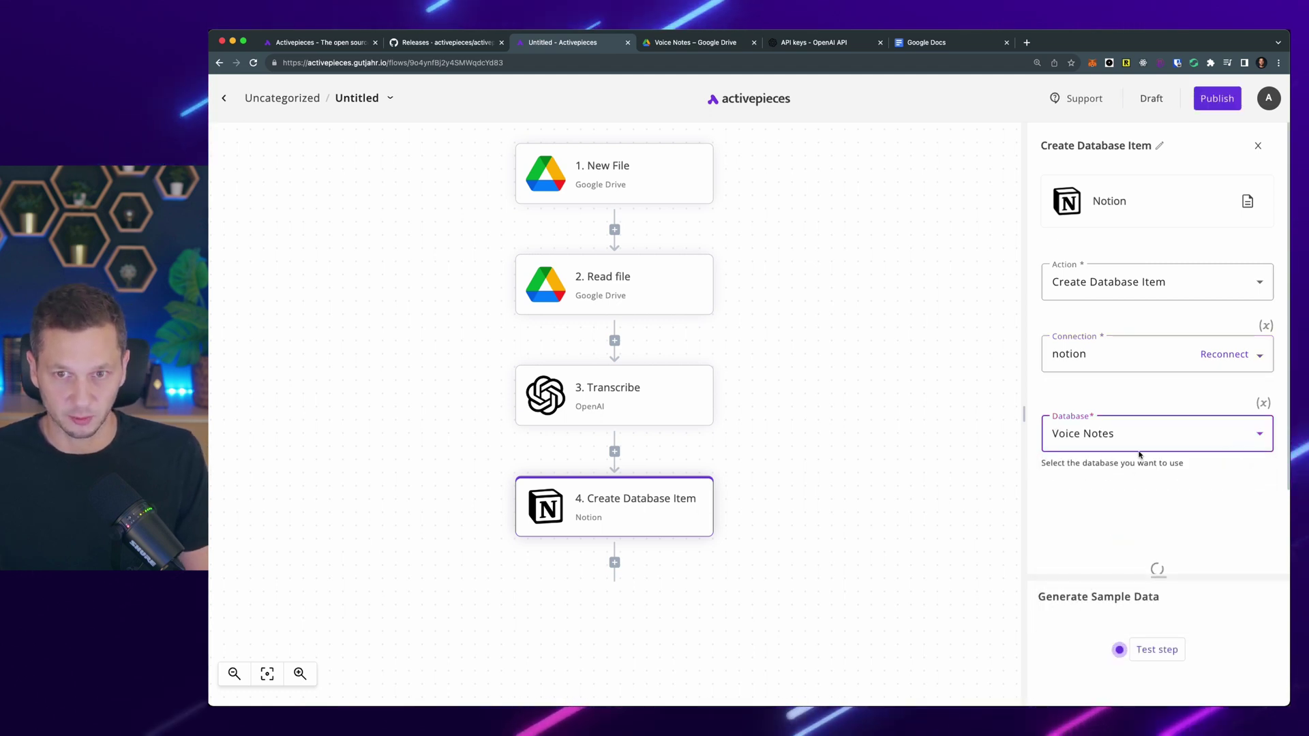
scroll(1193, 424, "down", 2)
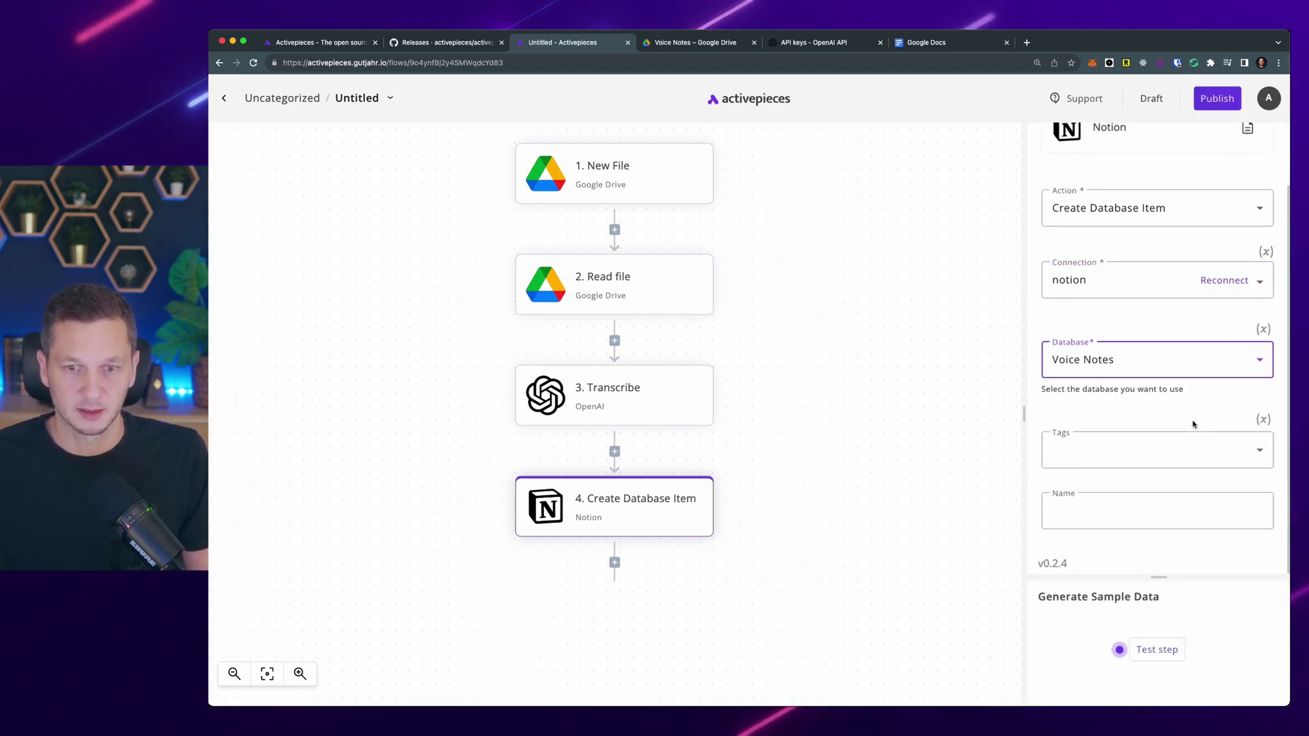
left_click(1122, 513)
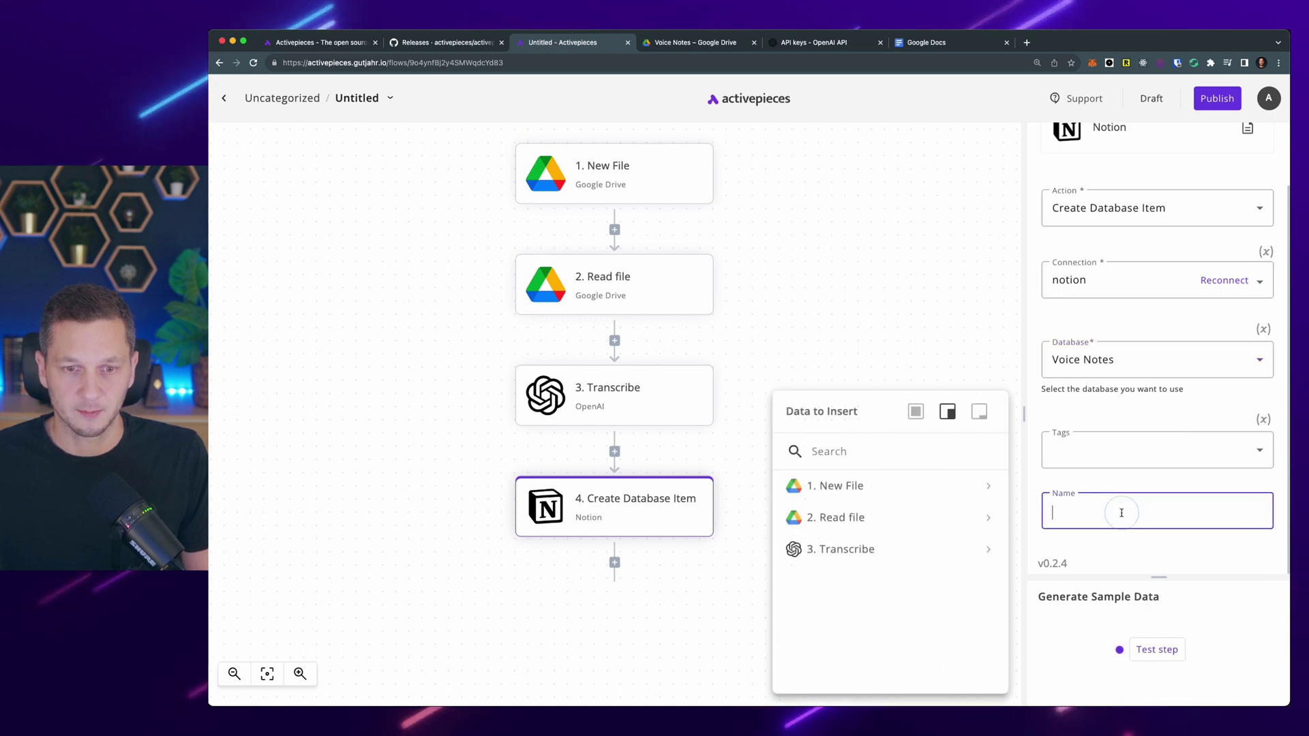
left_click(988, 550)
left_click(981, 581)
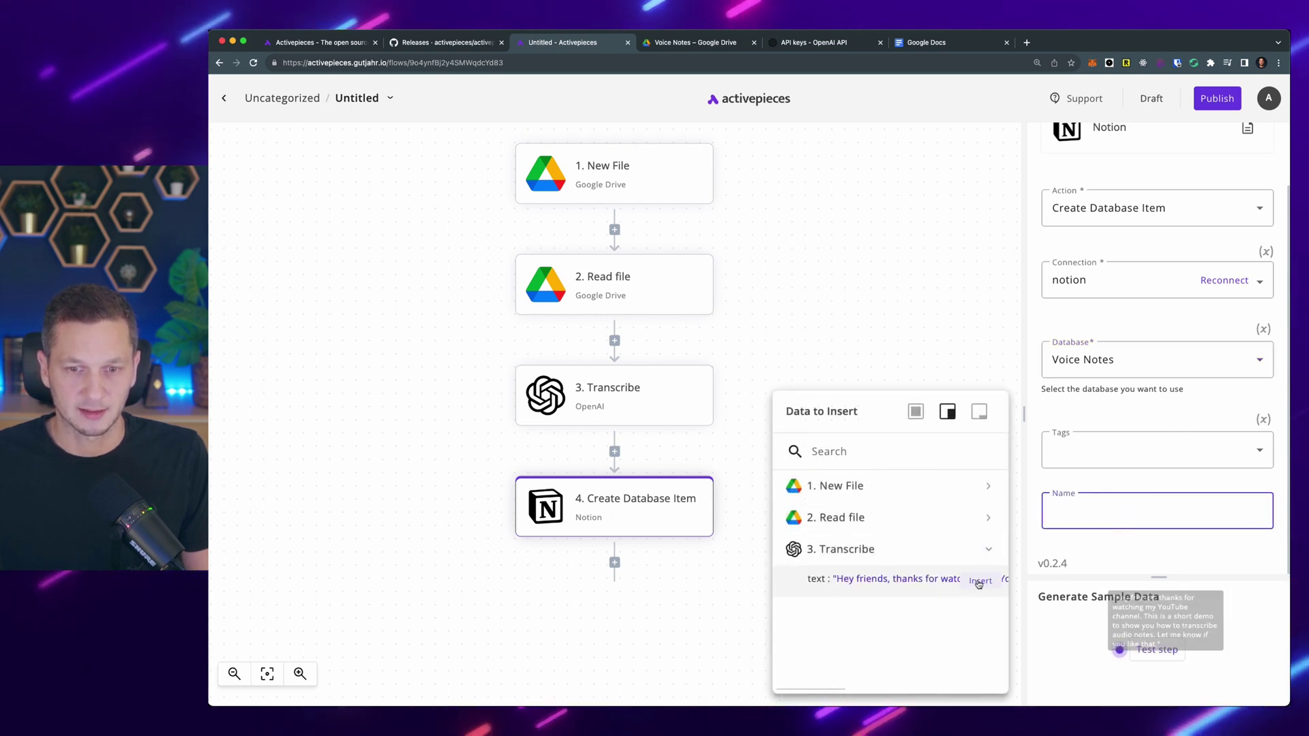
left_click(1210, 546)
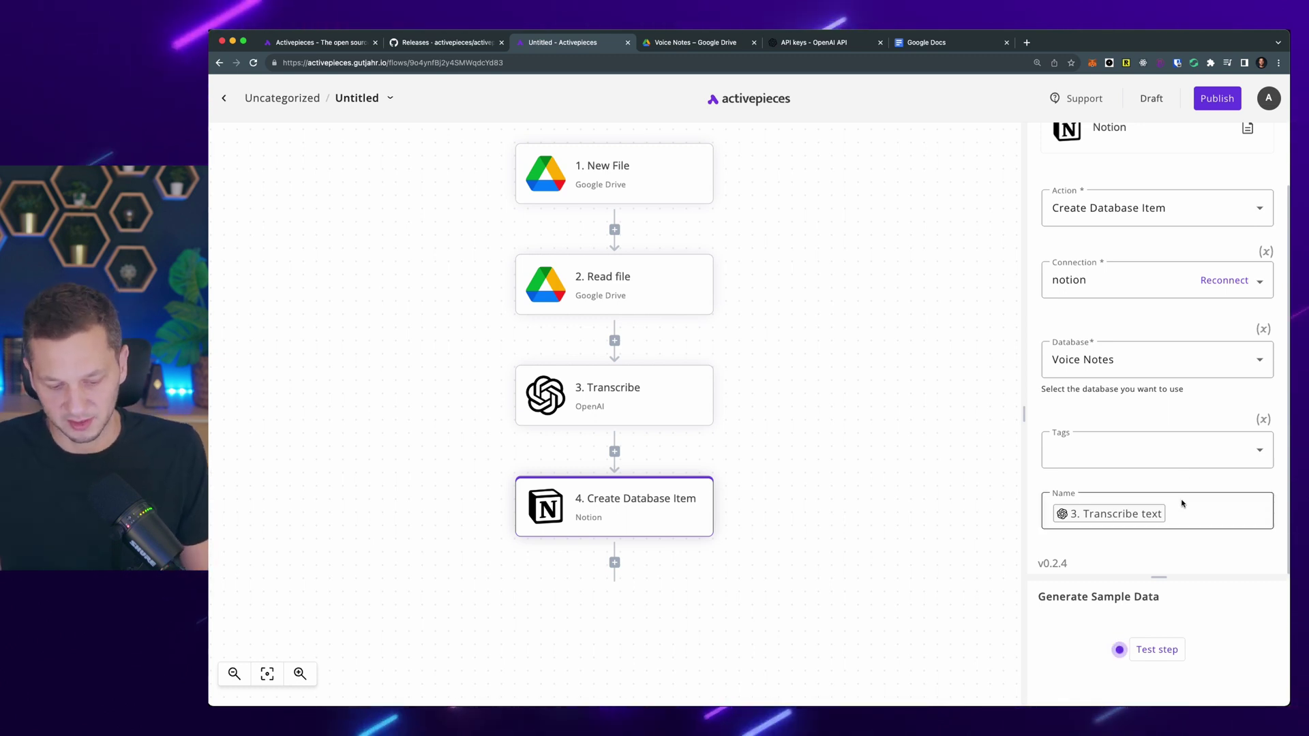
- Glance at Notion, then return to the flow and test the Notion step
key("alt+space")
type("notion")
key("Return")
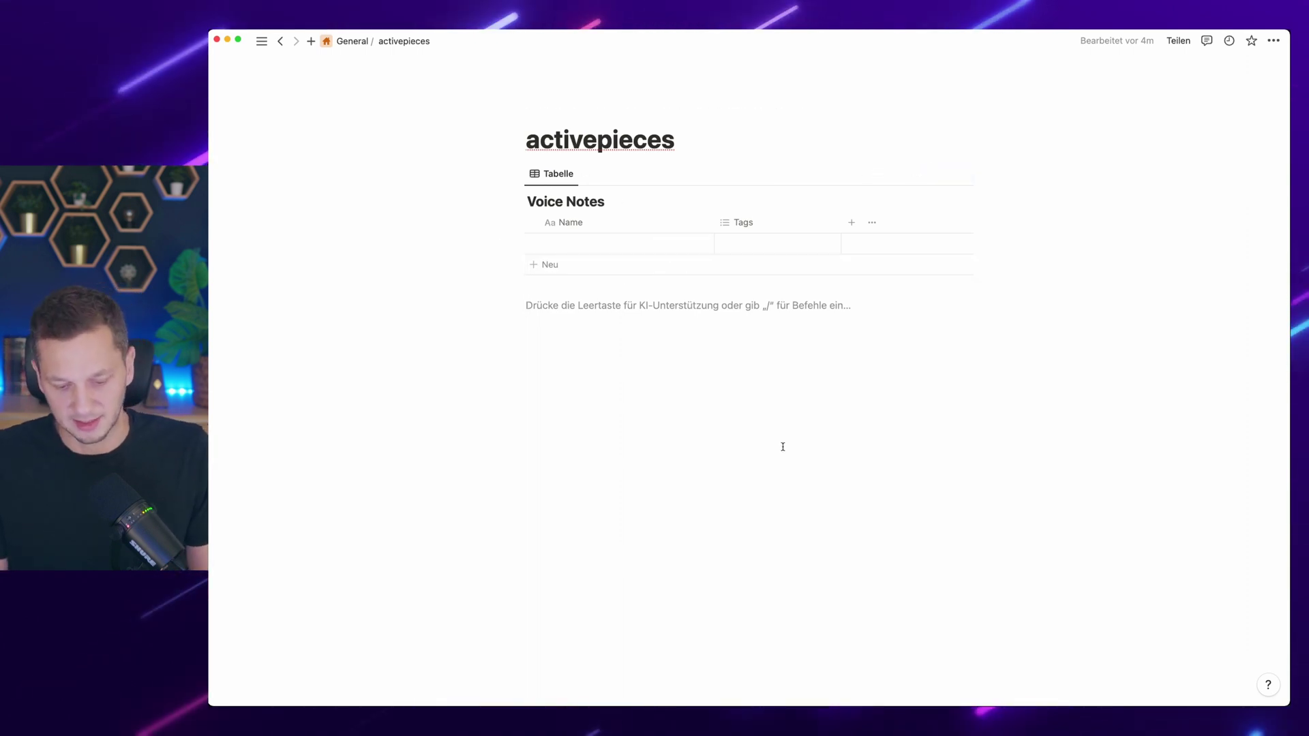
key("alt+space")
type("chrome")
key("Return")
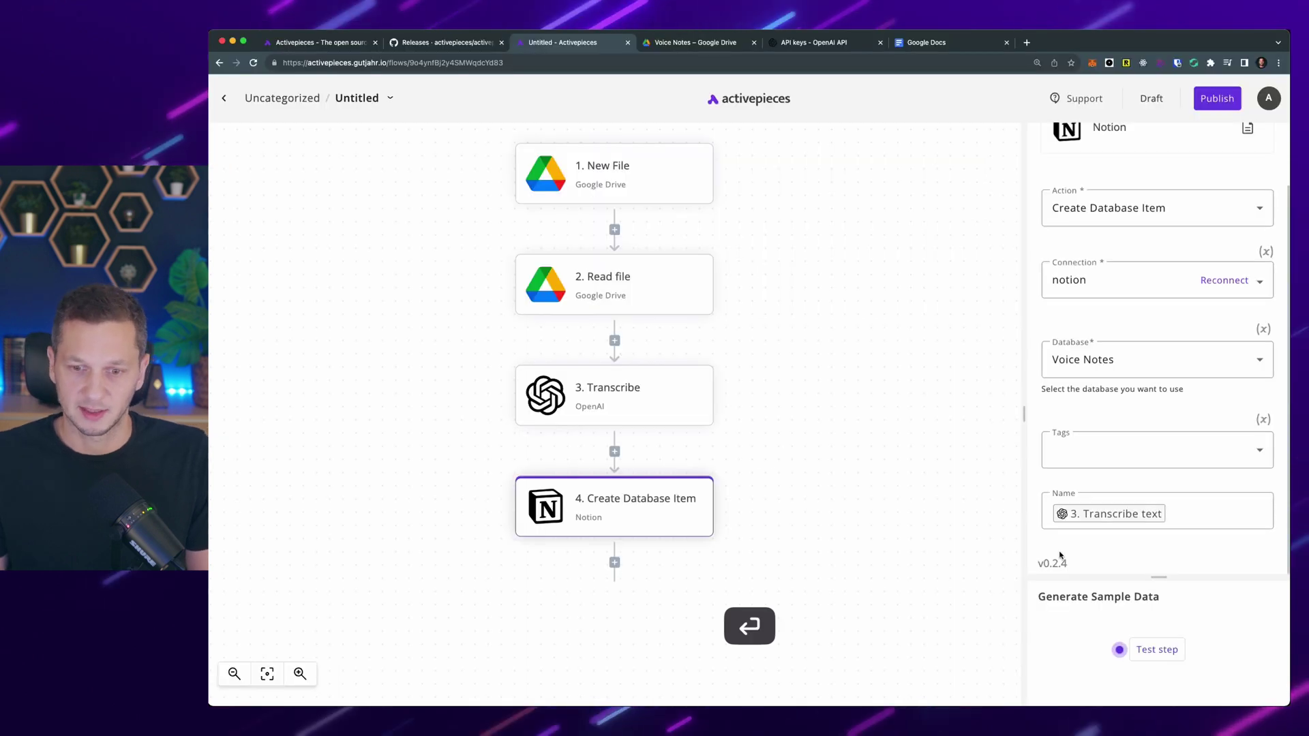
left_click(1174, 652)
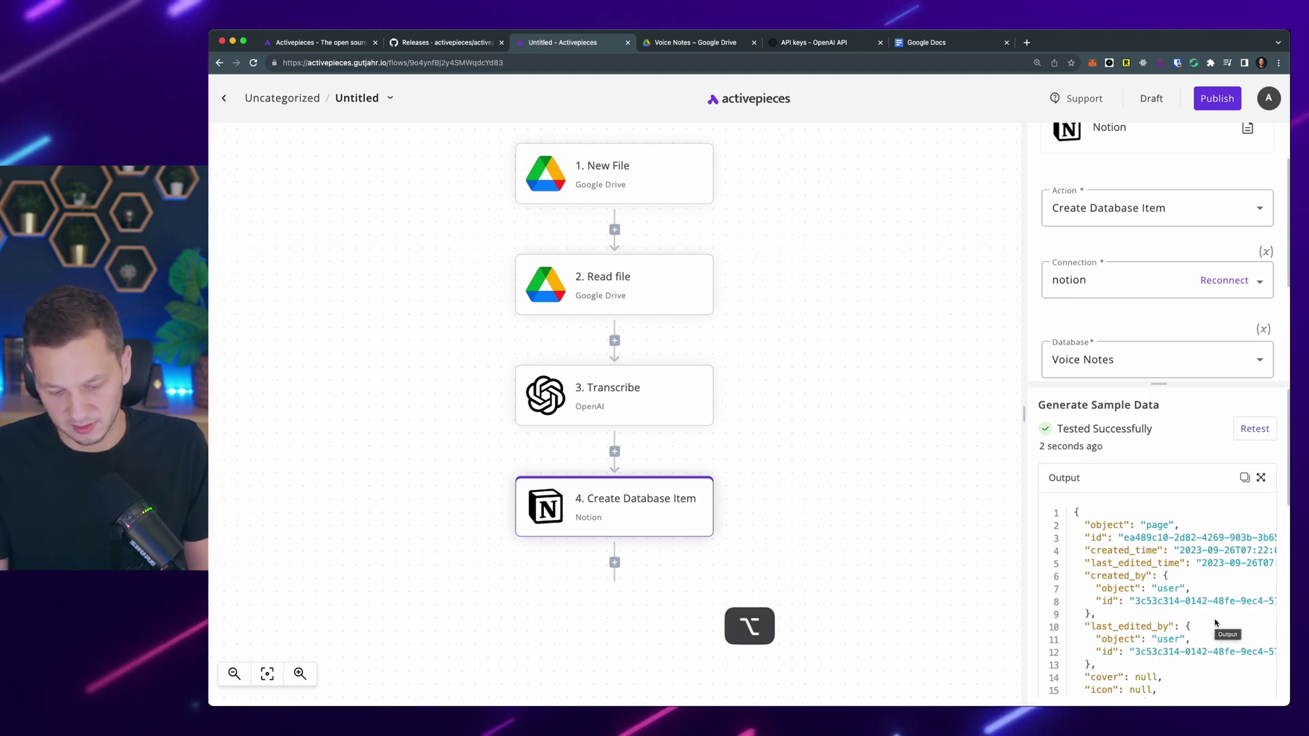
- Switch to Notion to view the new transcript row in Voice Notes
key("alt+space")
type("notion")
key("Return")
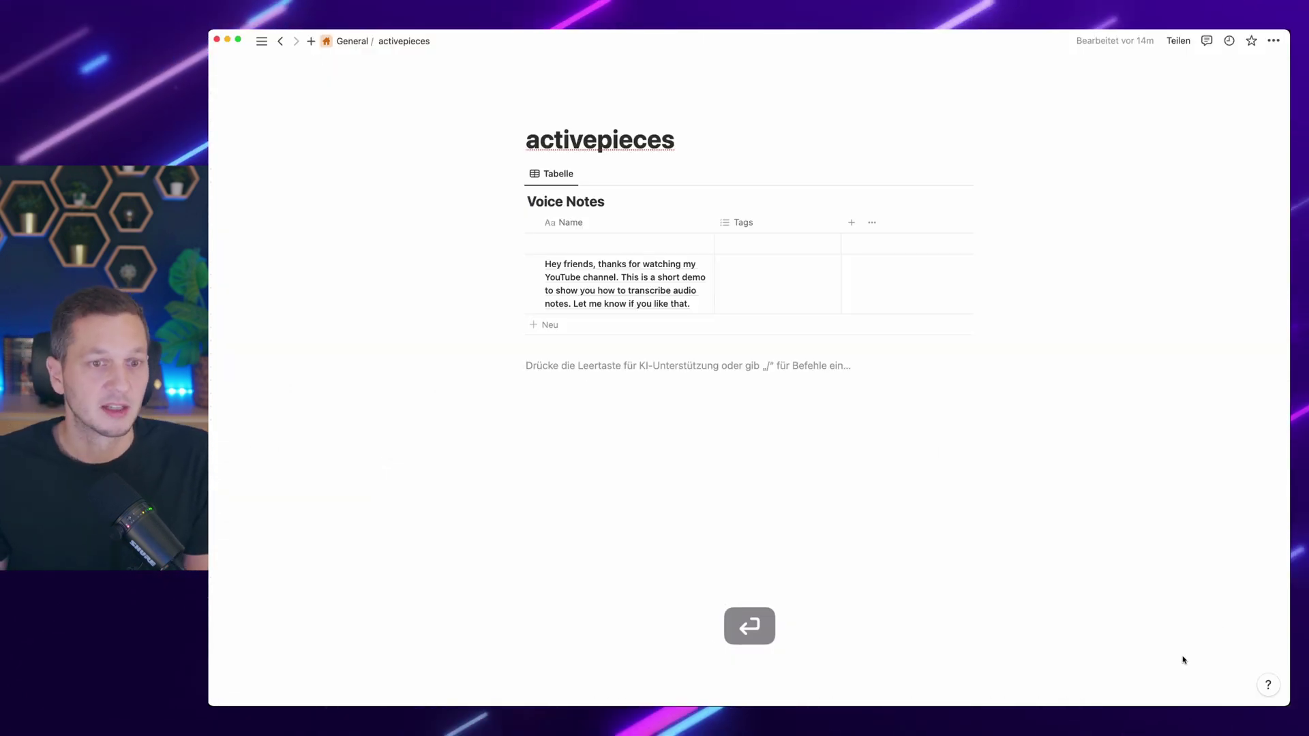
- Open the new Voice Notes entry, inspect its transcript title, and close the side peek
mouse_move(684, 289)
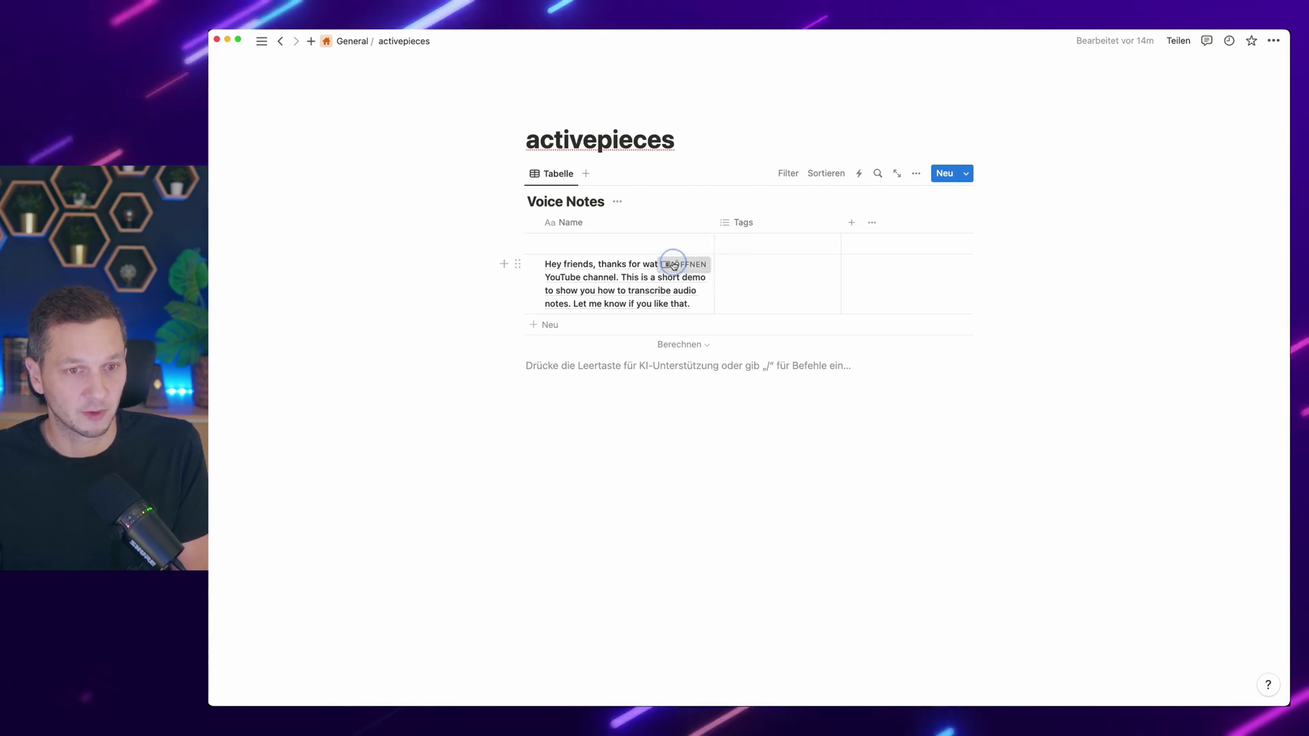
left_click(673, 265)
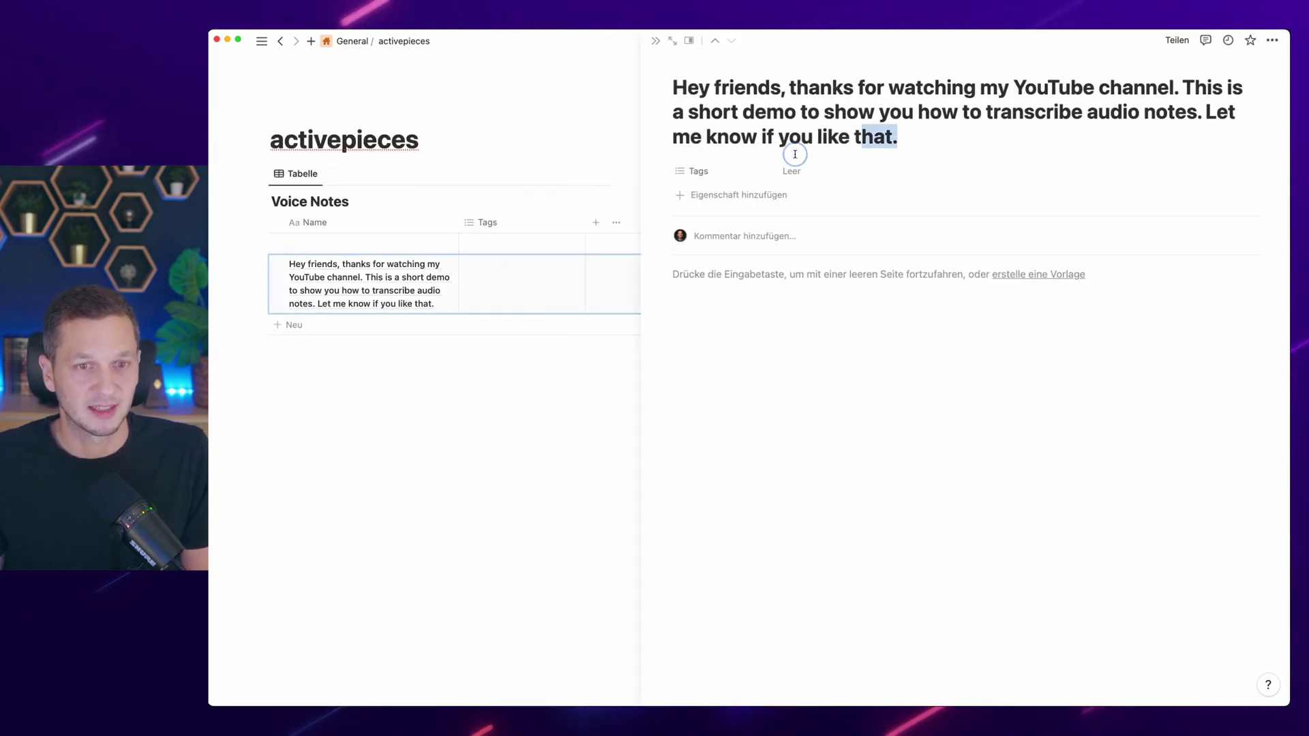
left_click_drag(795, 154, 874, 300)
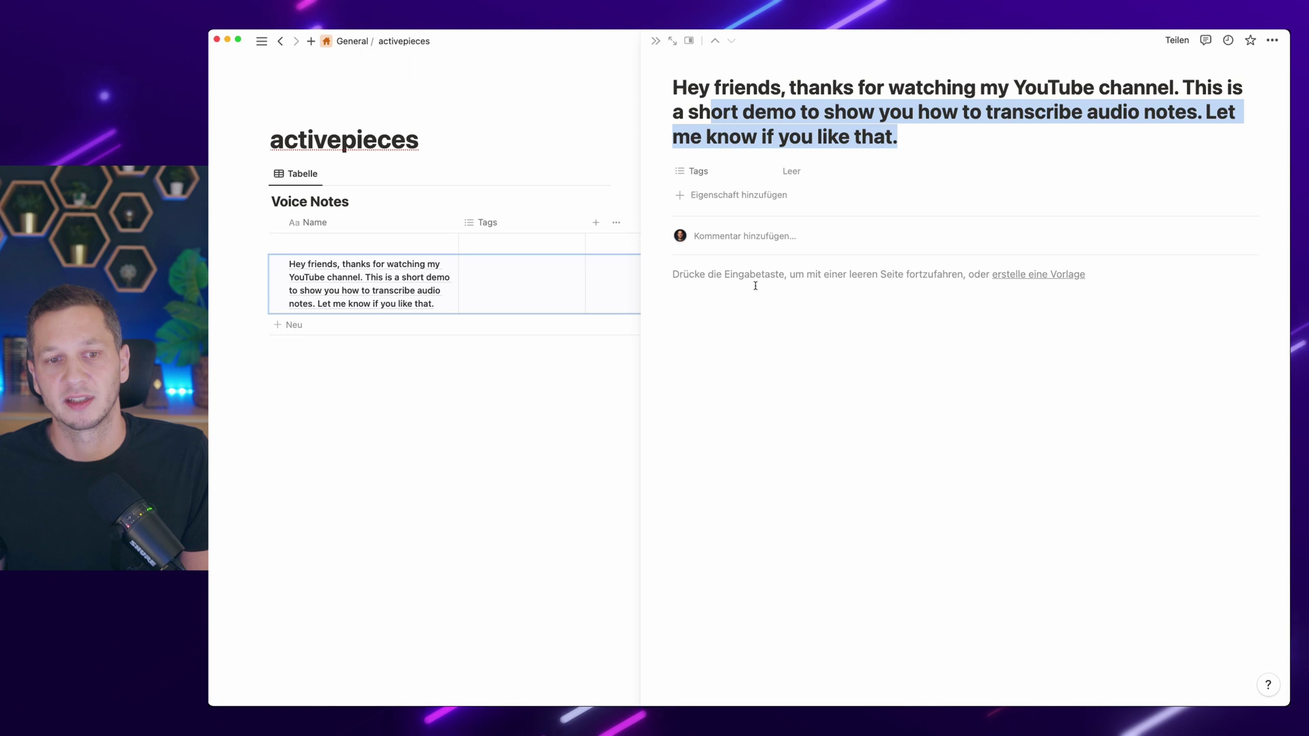
left_click(755, 286)
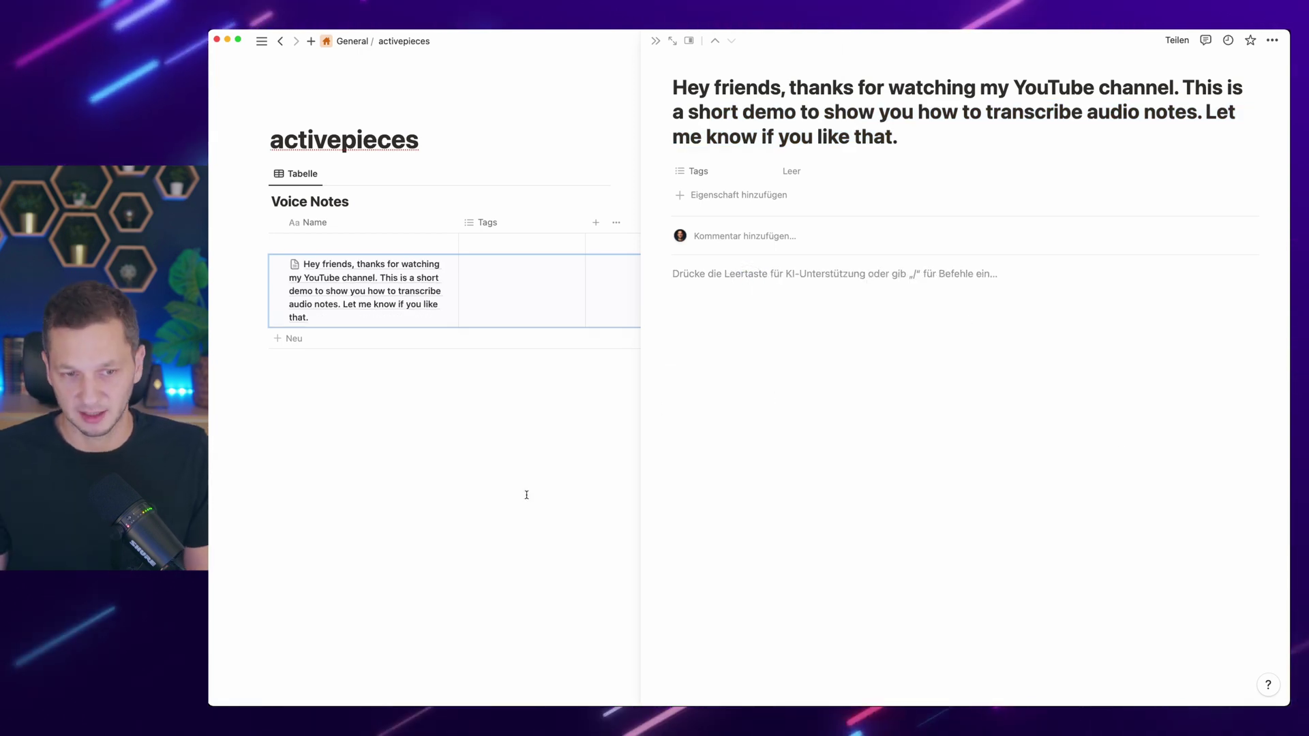
left_click(532, 489)
key("alt+space")
- Back in the flow editor, delete the Notion step
type("chrome")
key("Return")
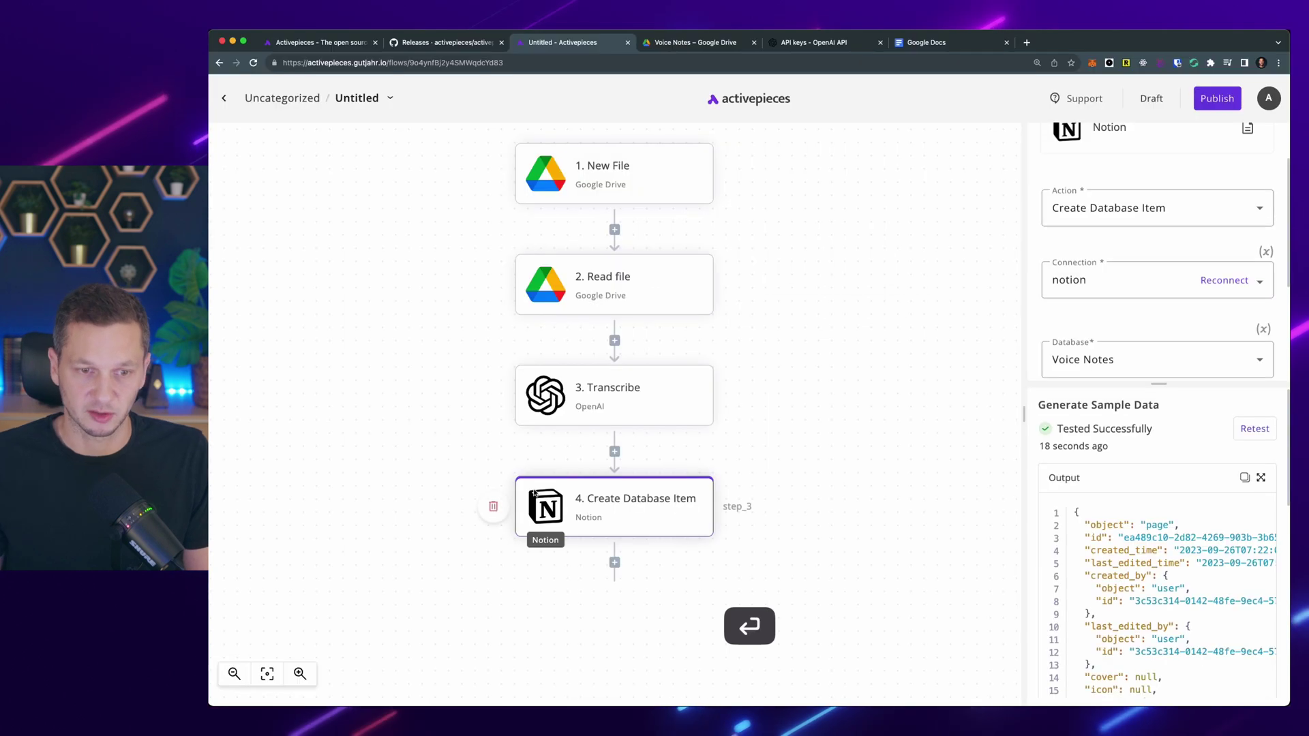
scroll(719, 419, "down", 2)
left_click(491, 431)
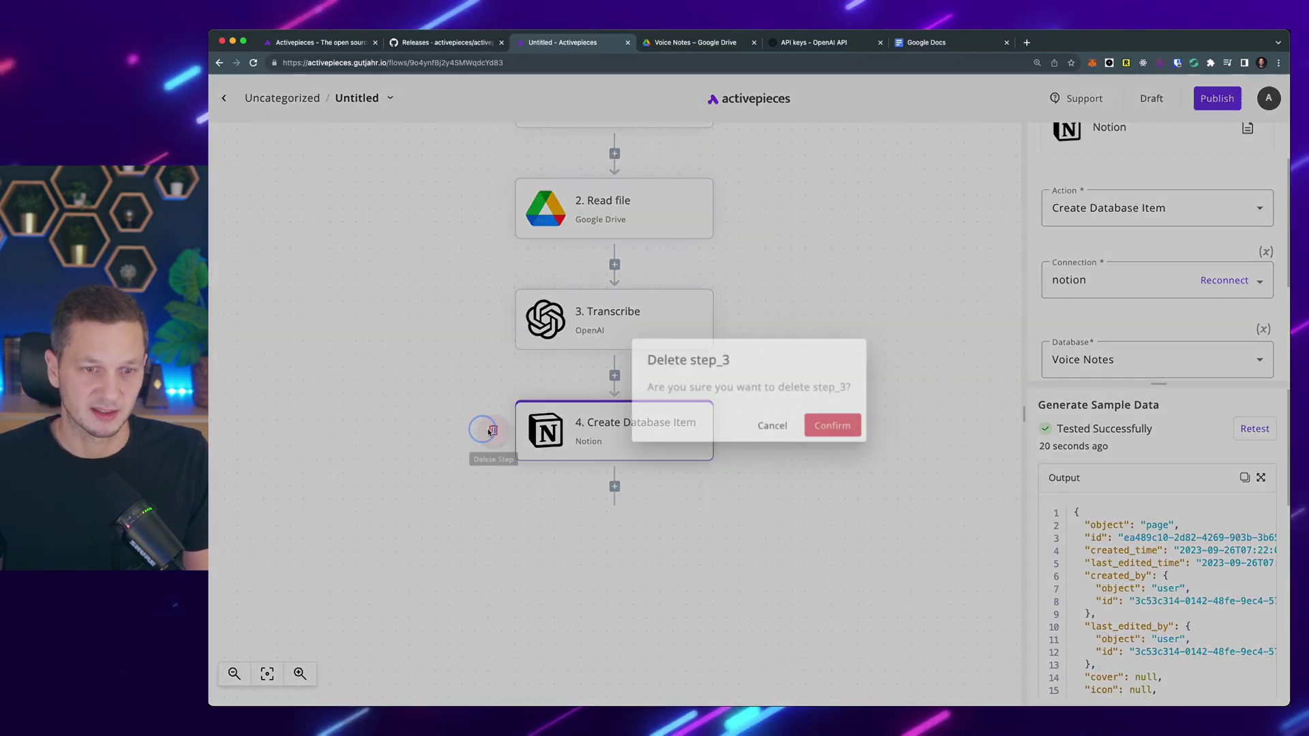
left_click(832, 427)
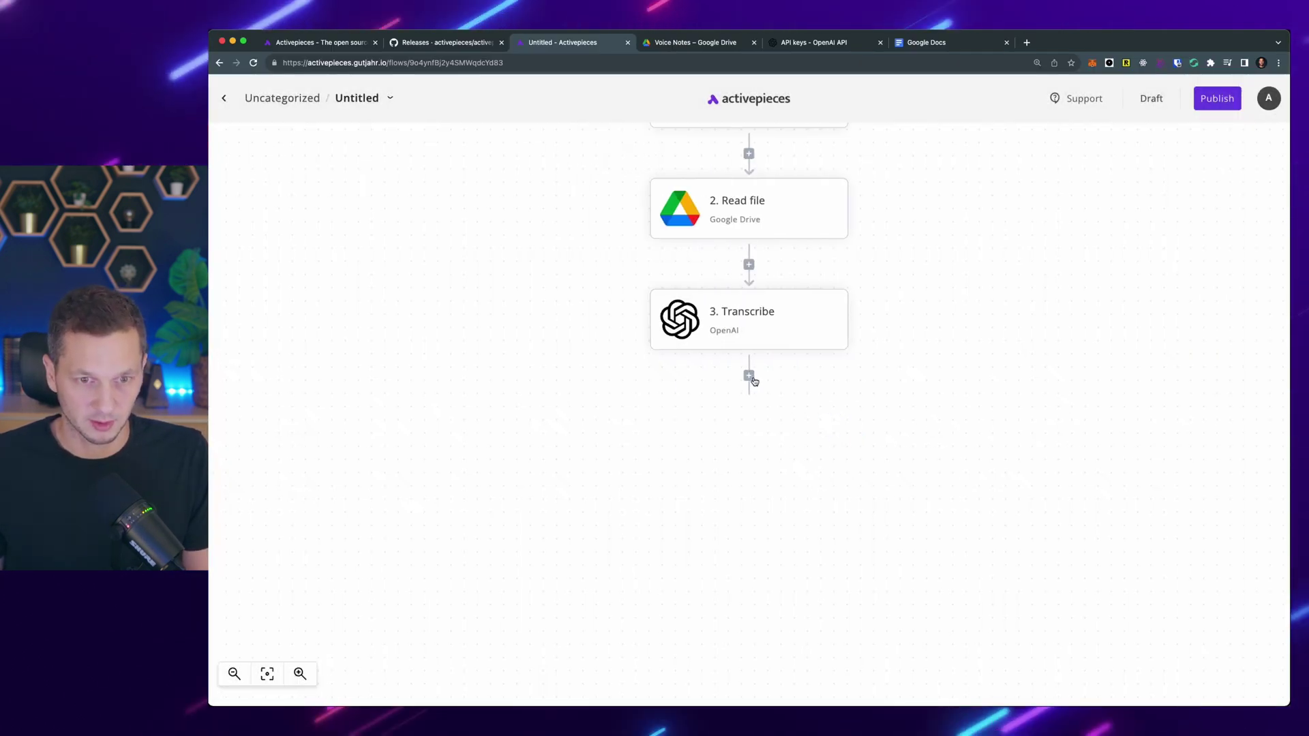
- Add a Google Docs Create Document step after Transcribe using the google-docs connection
left_click(749, 376)
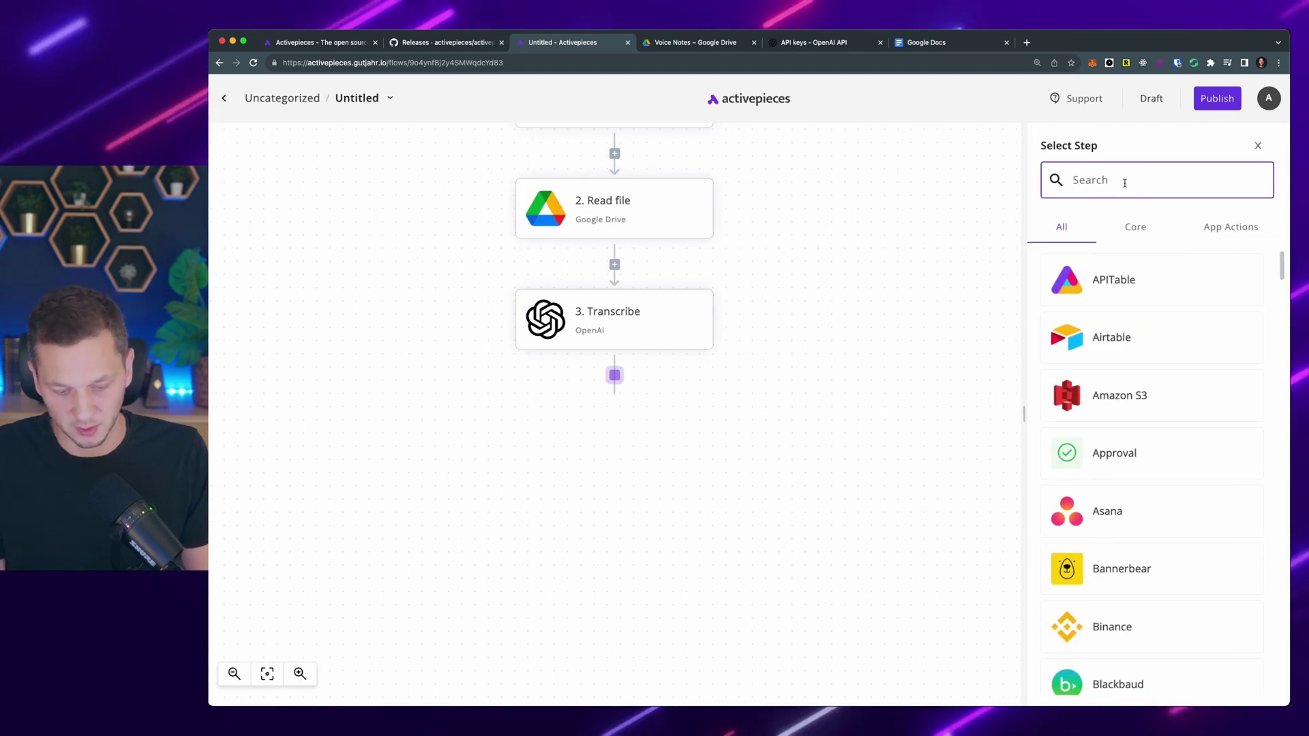
type("docs")
left_click(1128, 286)
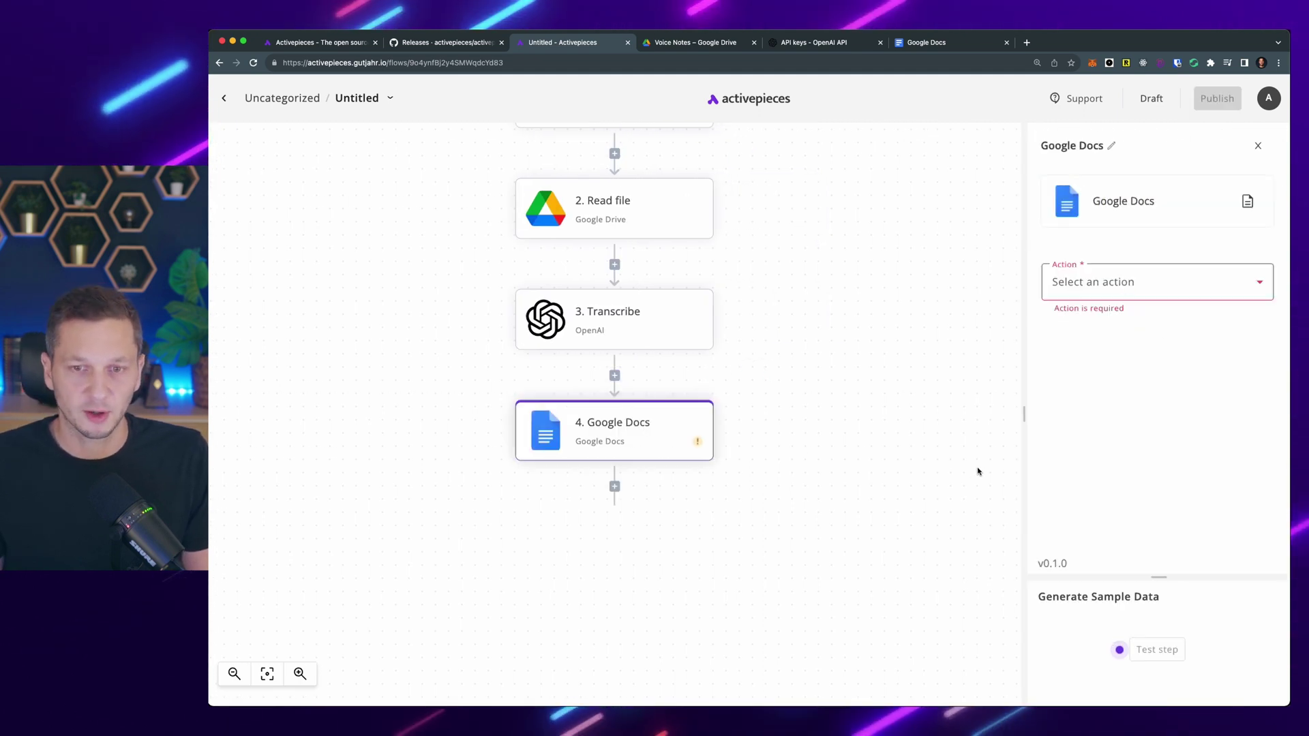
left_click(1152, 280)
left_click(1148, 314)
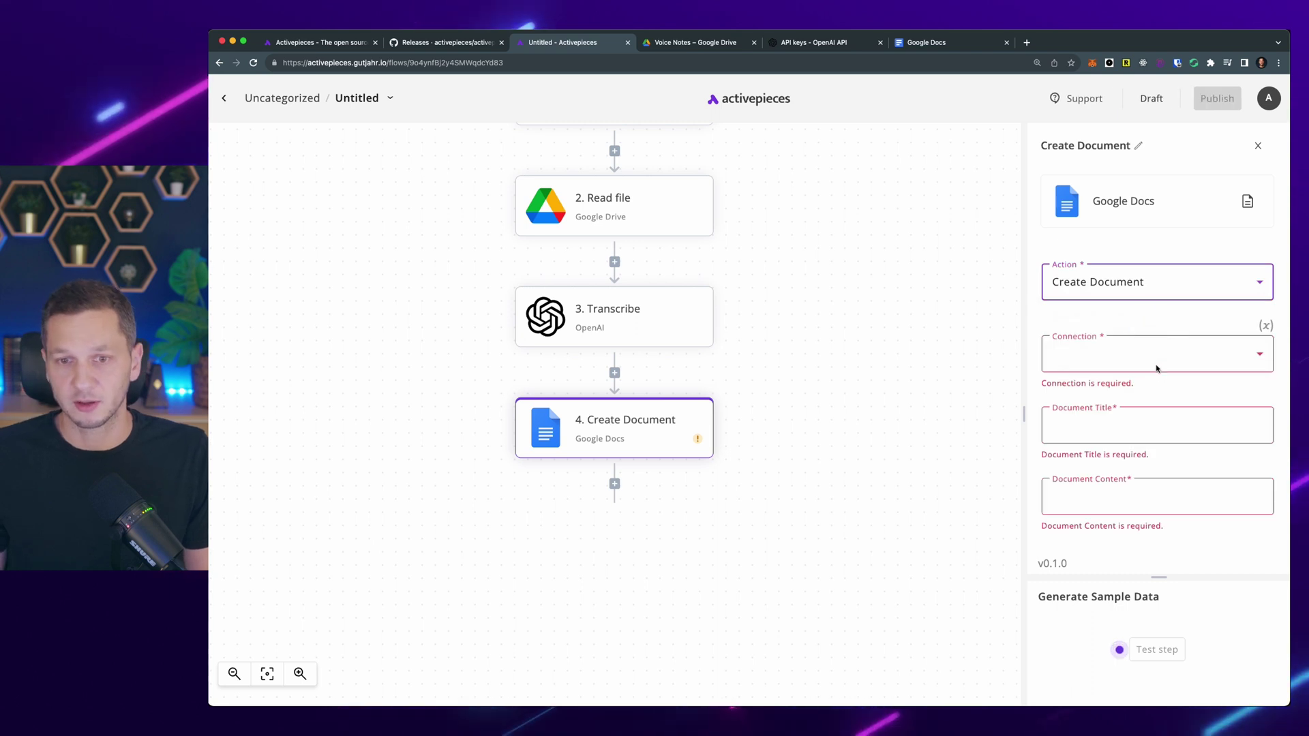
left_click(1152, 354)
left_click(1140, 428)
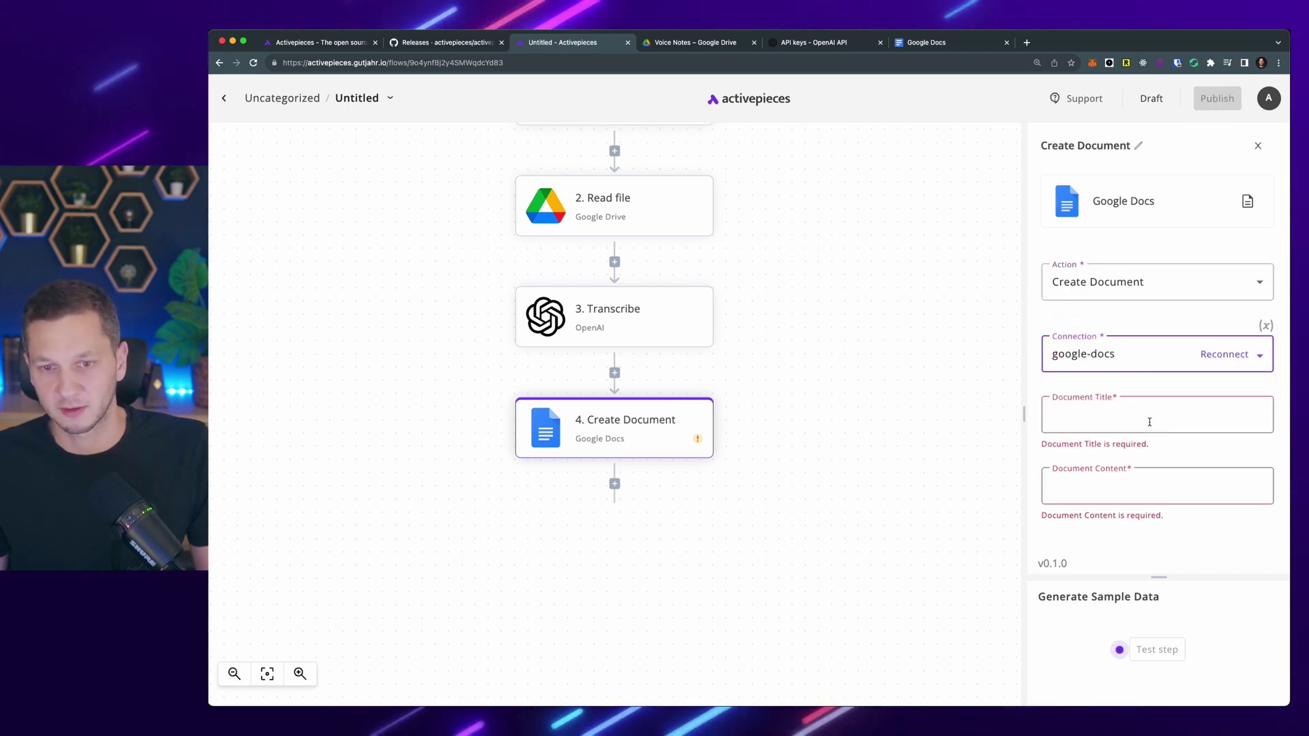
- Title the document with the New File name, fill it with the transcript, and test
left_click(1149, 422)
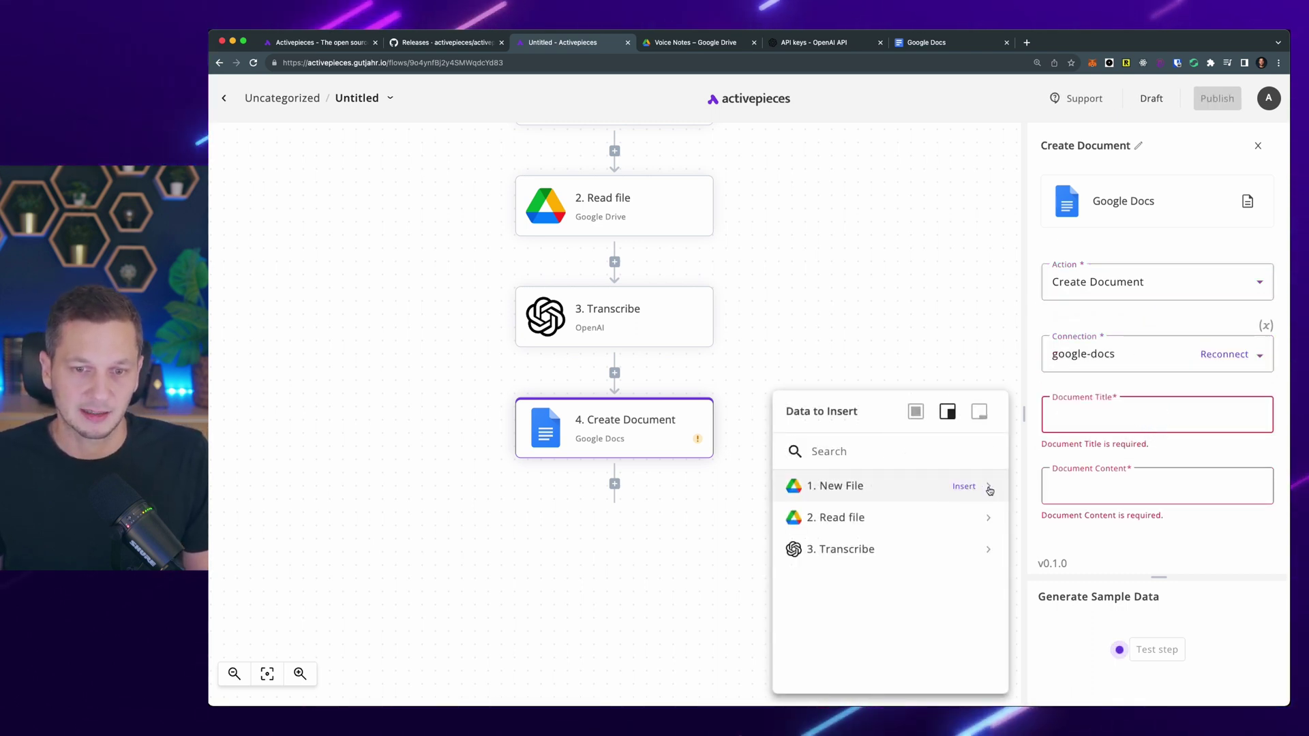
left_click(993, 492)
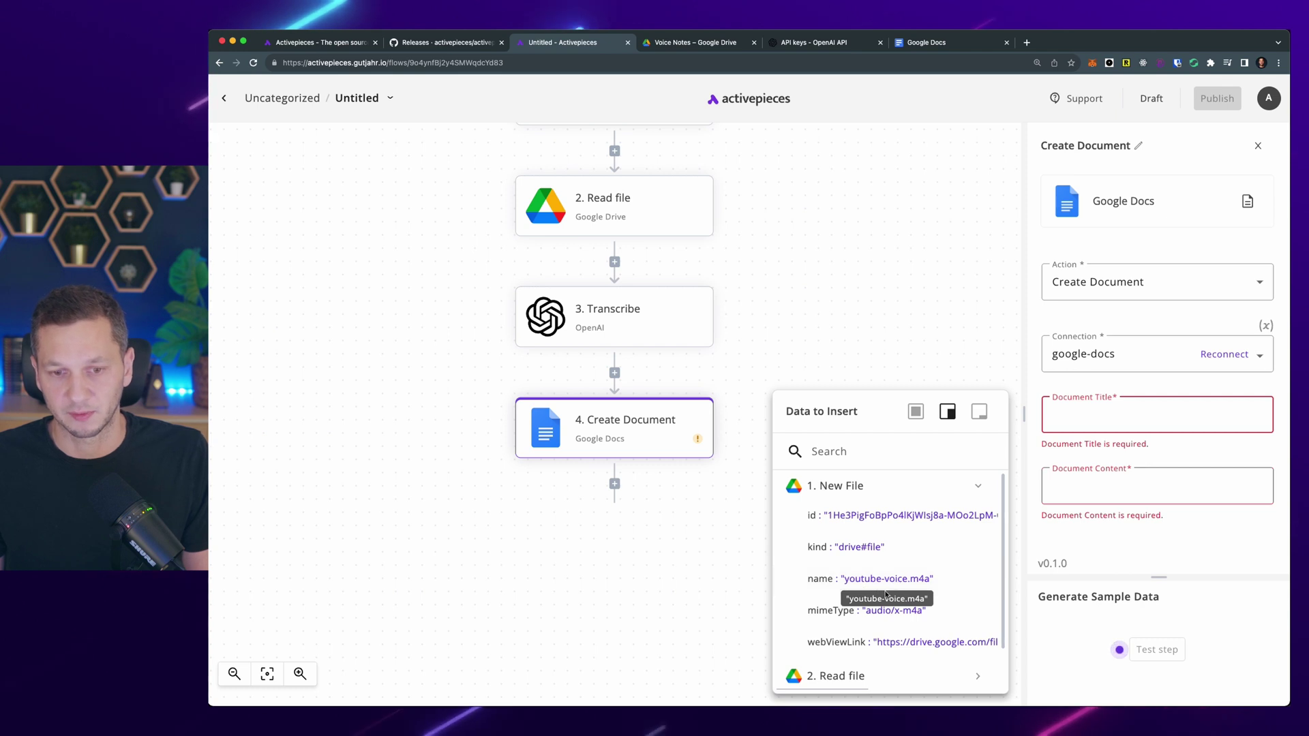
left_click(969, 582)
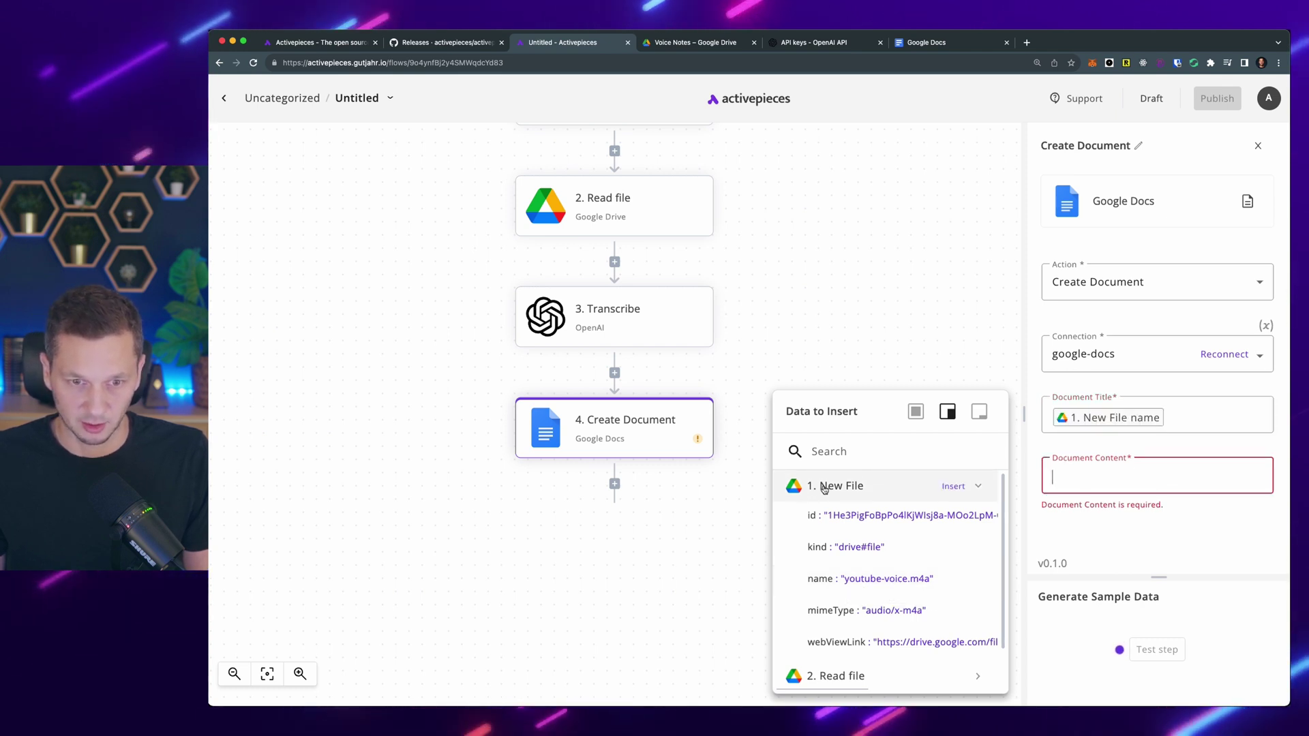
scroll(955, 504, "down", 1)
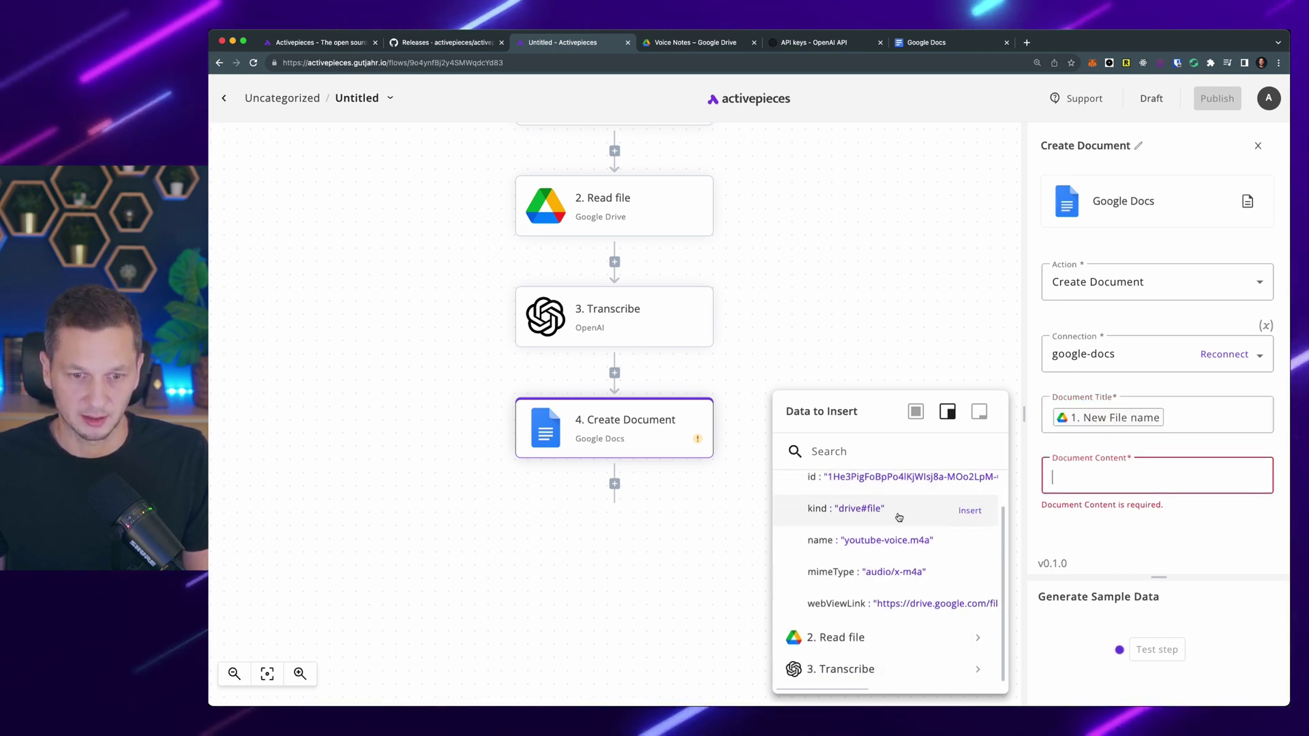
left_click(982, 669)
scroll(982, 637, "down", 1)
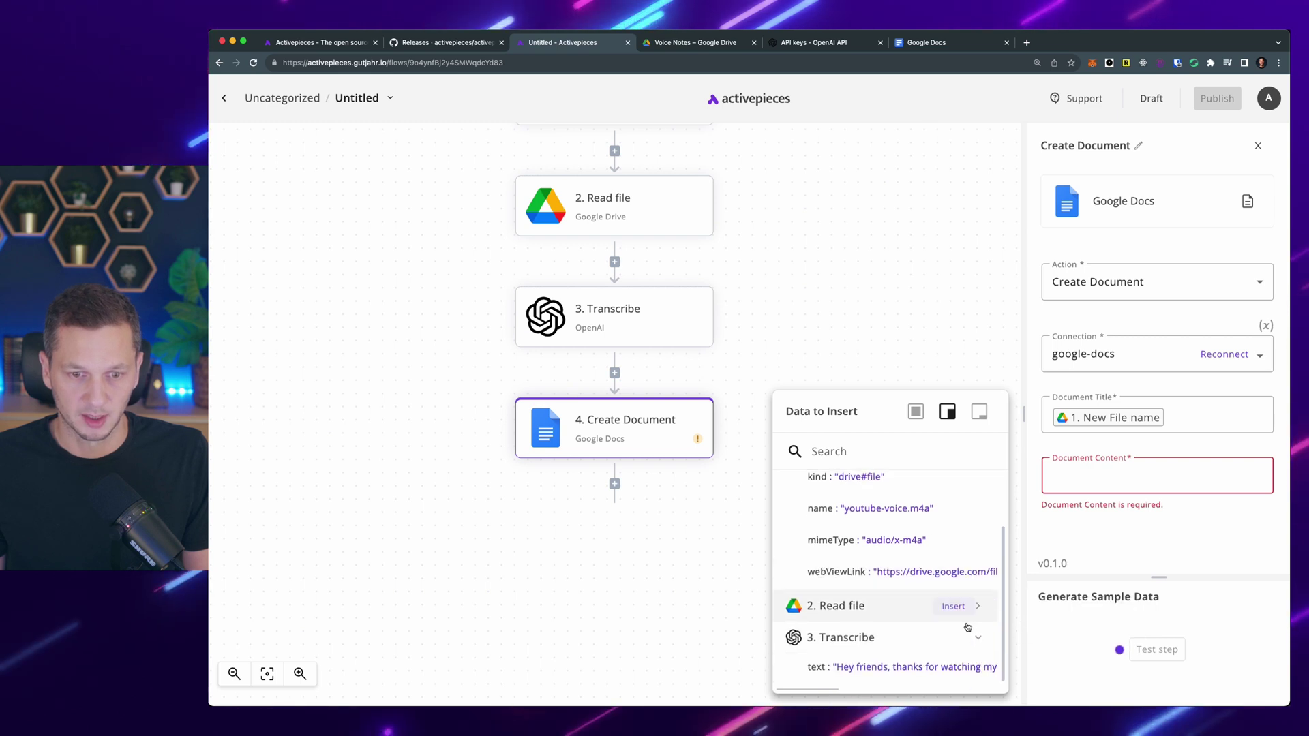
left_click(971, 669)
left_click(1158, 649)
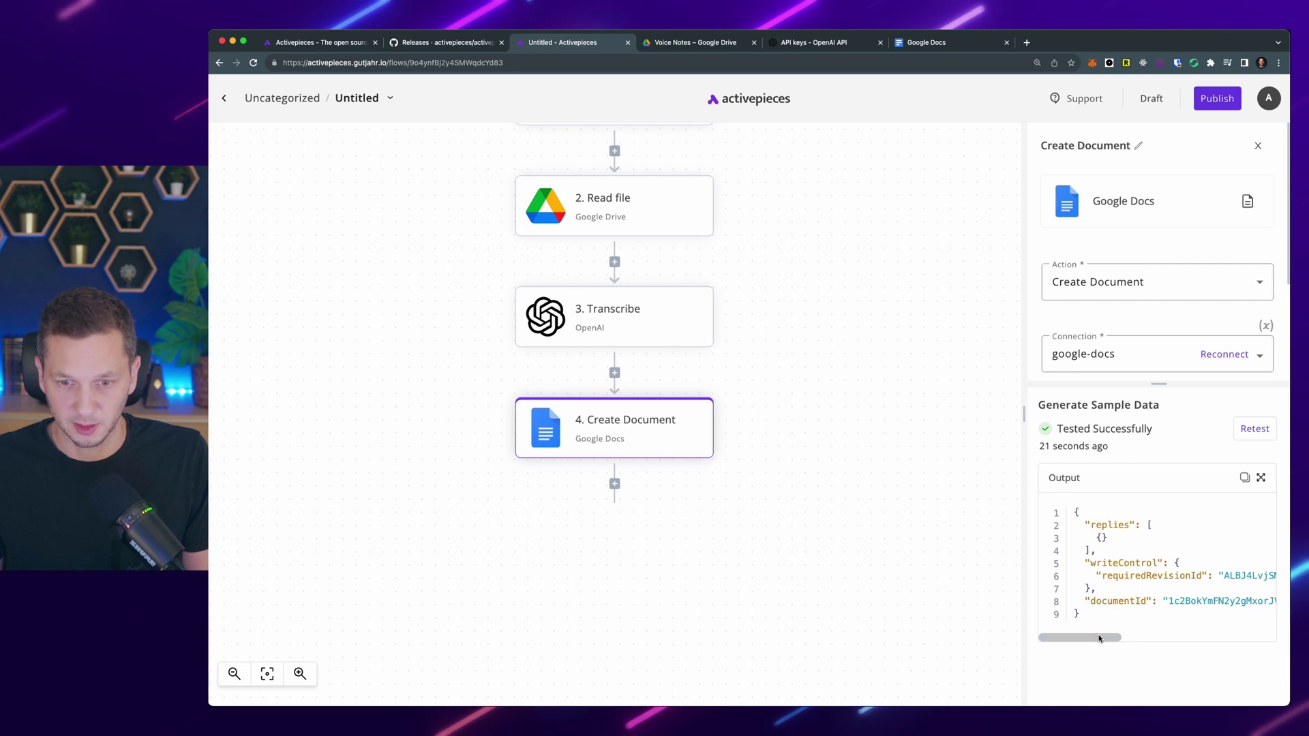
left_click_drag(1094, 639, 846, 316)
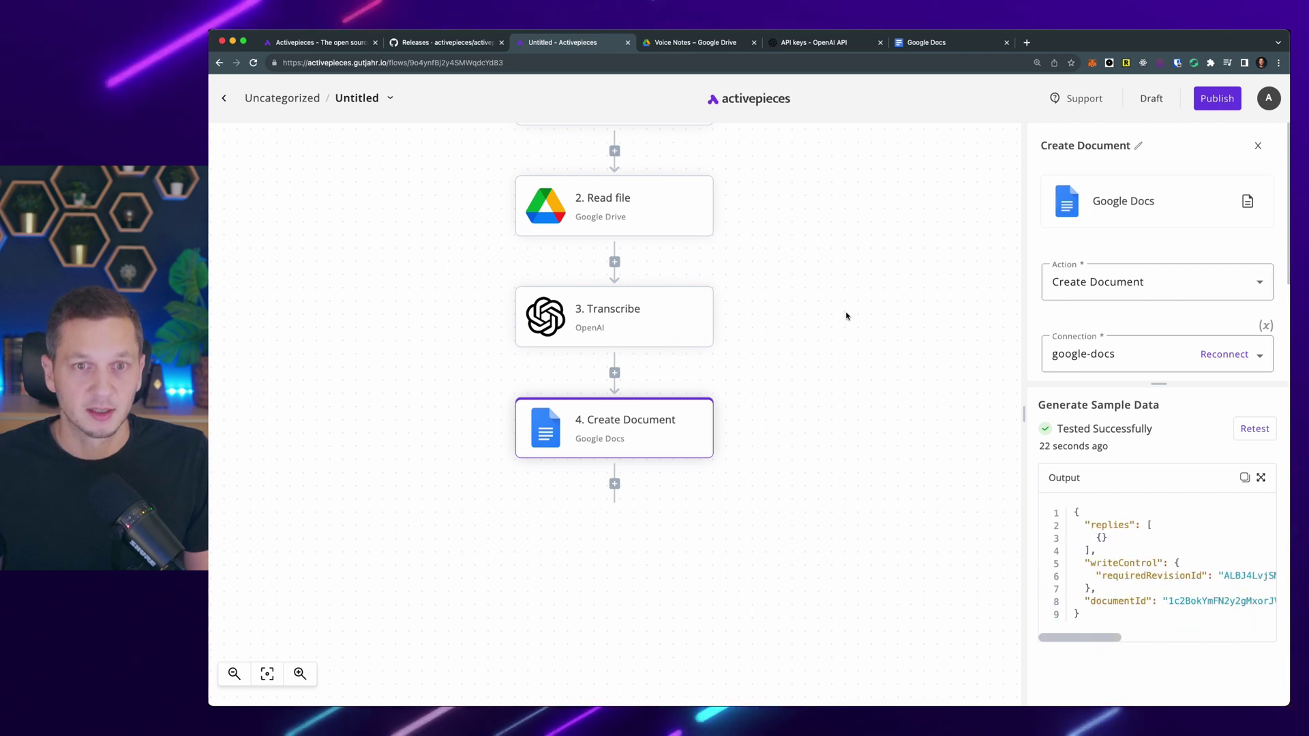
- Open the youtube-voice.m4a document in Google Docs and read through its transcript
left_click(912, 45)
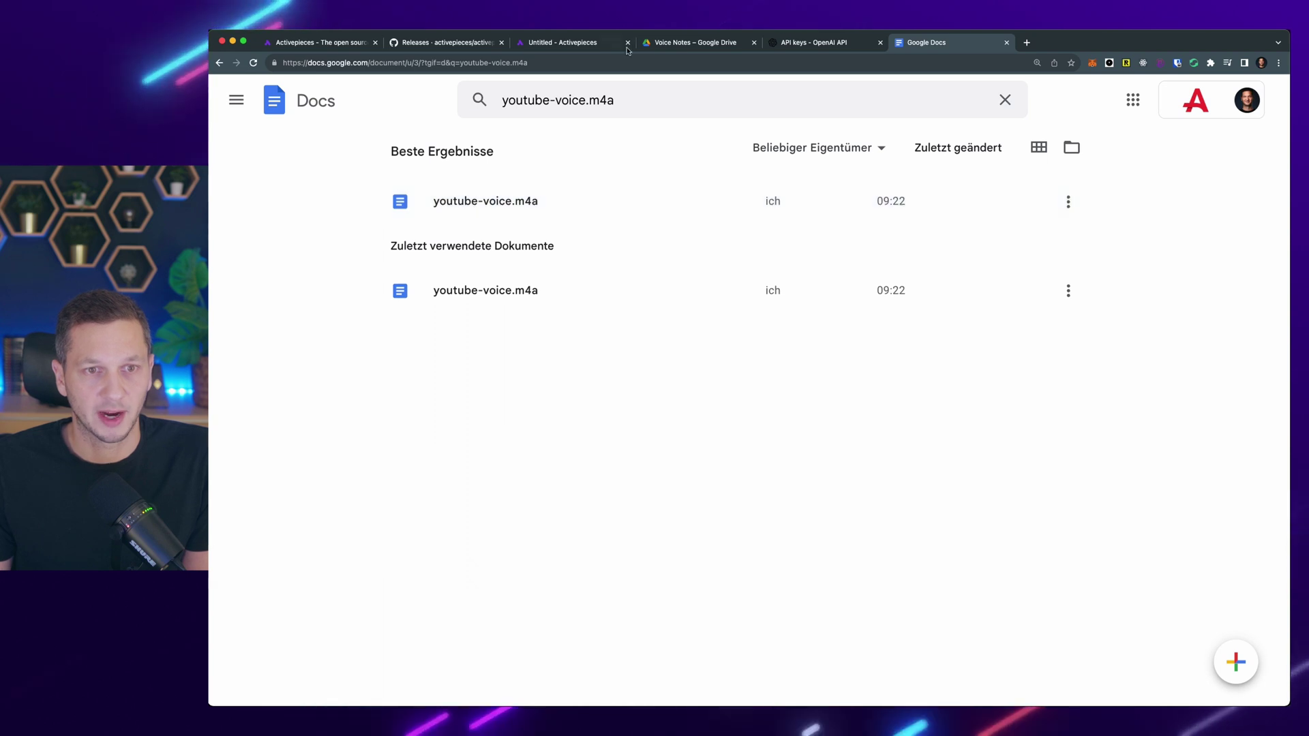
left_click(654, 44)
left_click(948, 45)
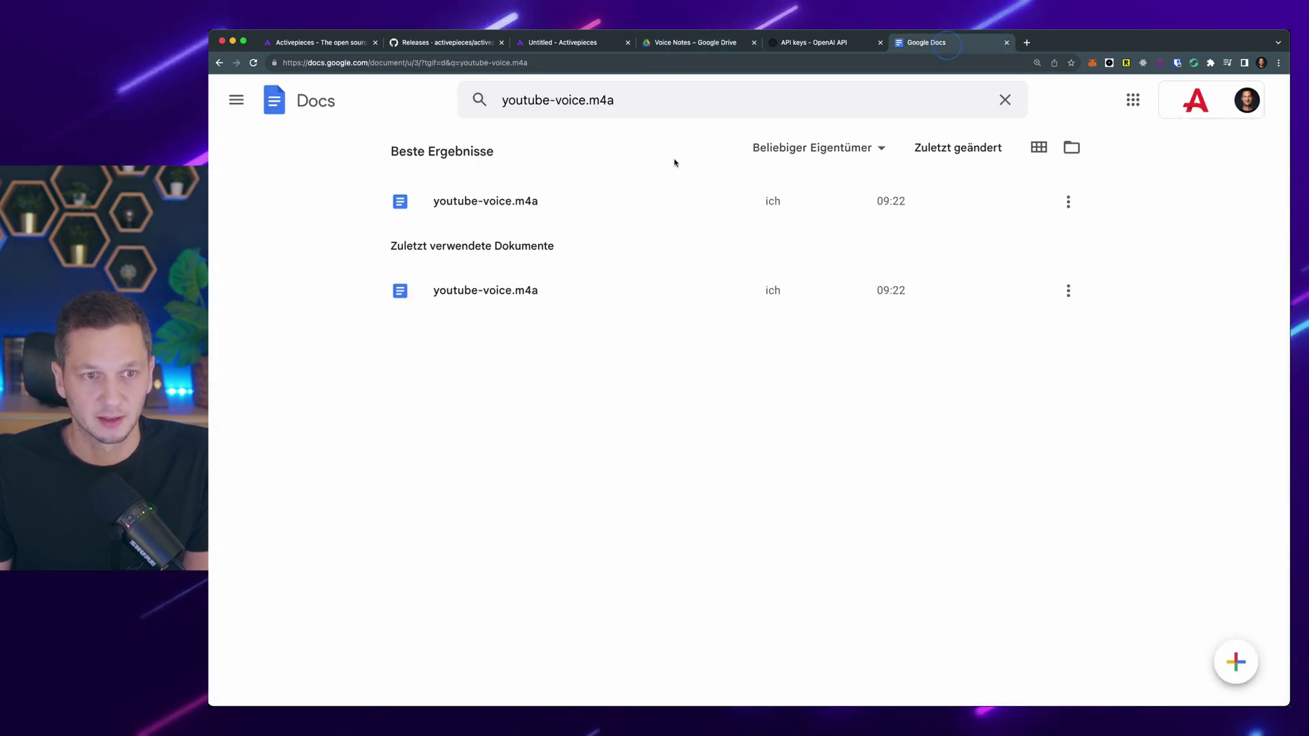
left_click(468, 204)
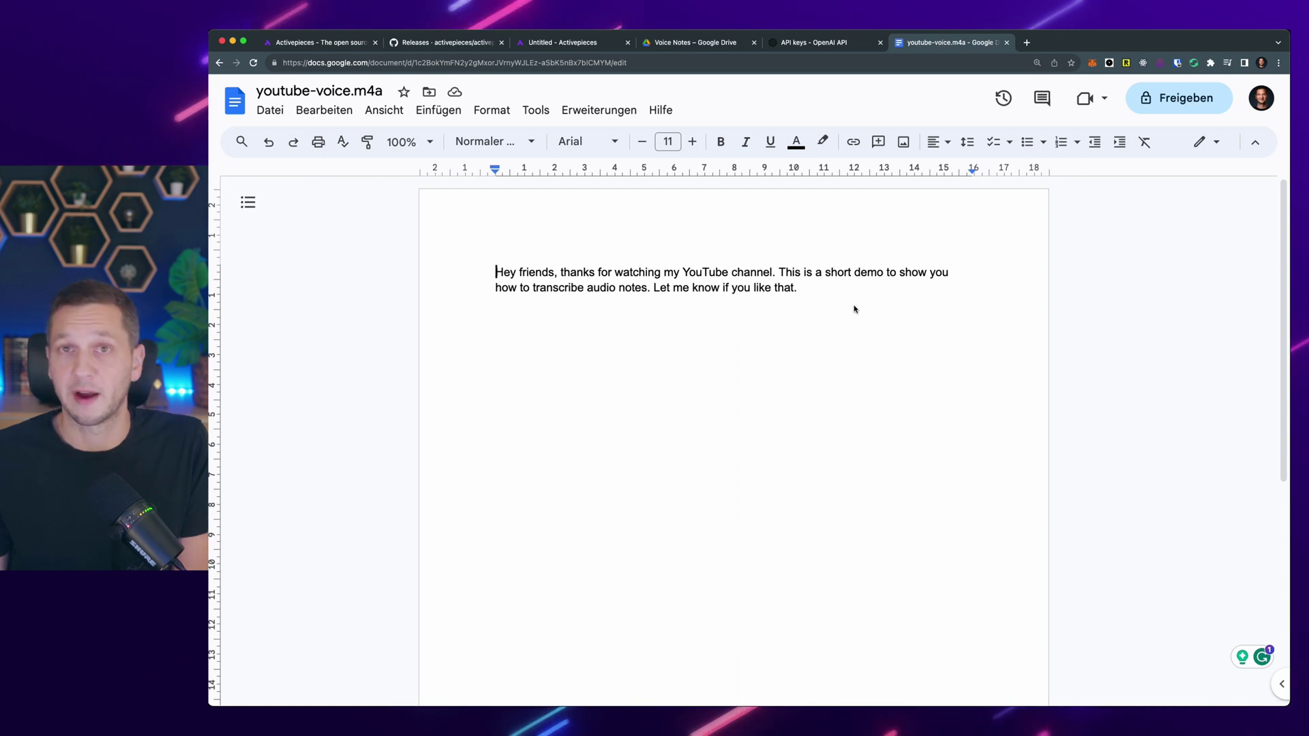
scroll(849, 312, "down", 1)
- Open the Bitcoin Ticker flow from the flows list and view its Every Day schedule
left_click(589, 44)
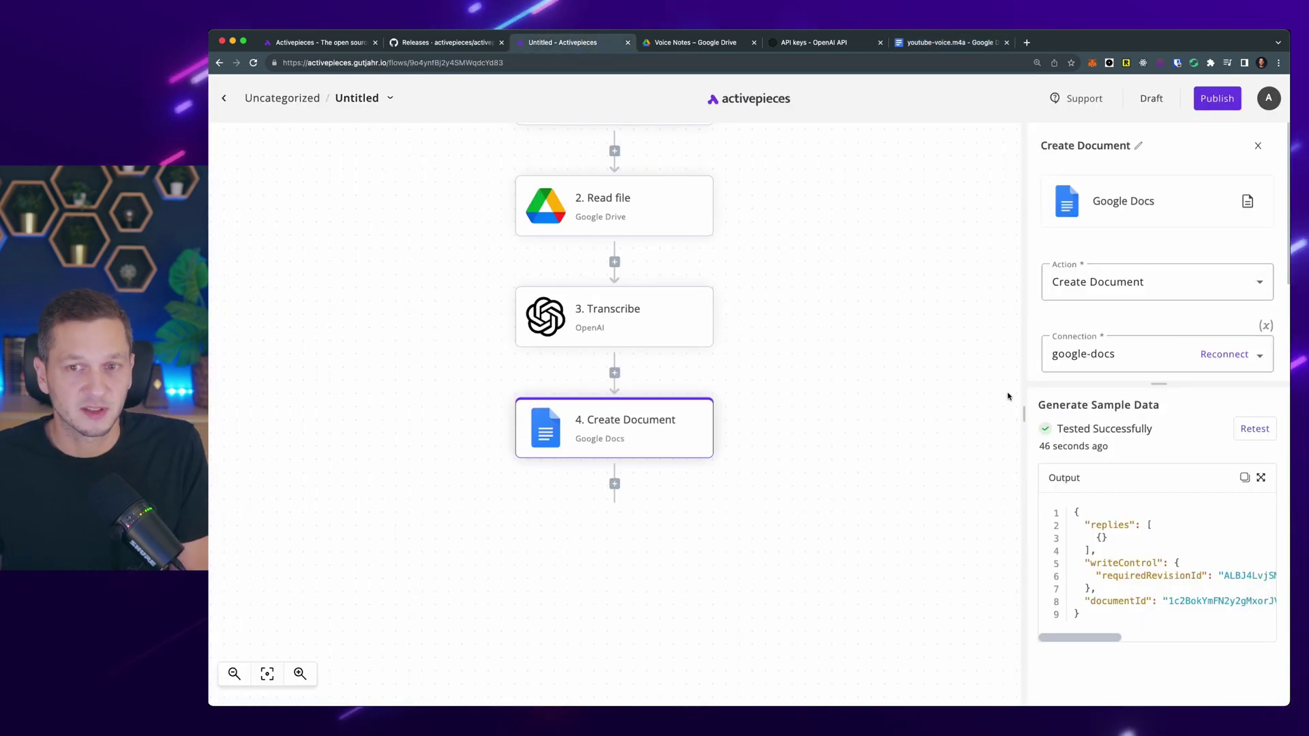
left_click(224, 99)
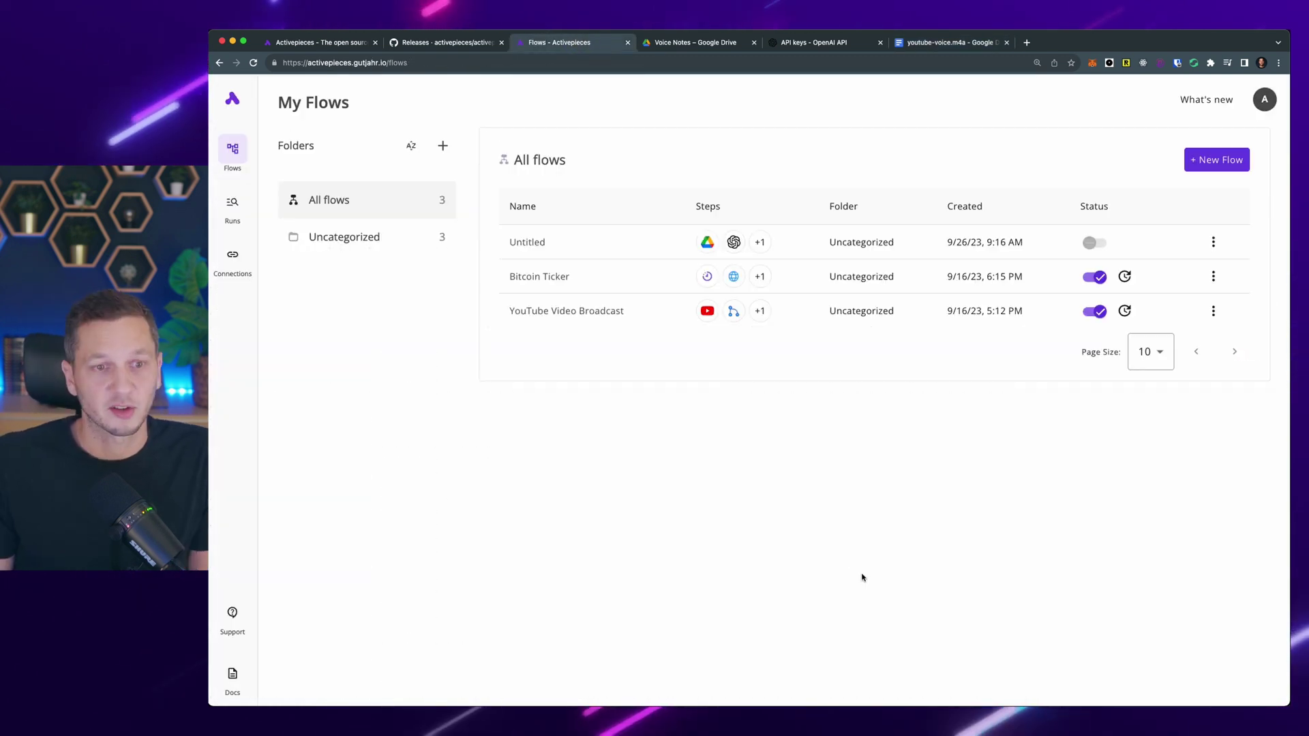
left_click(570, 292)
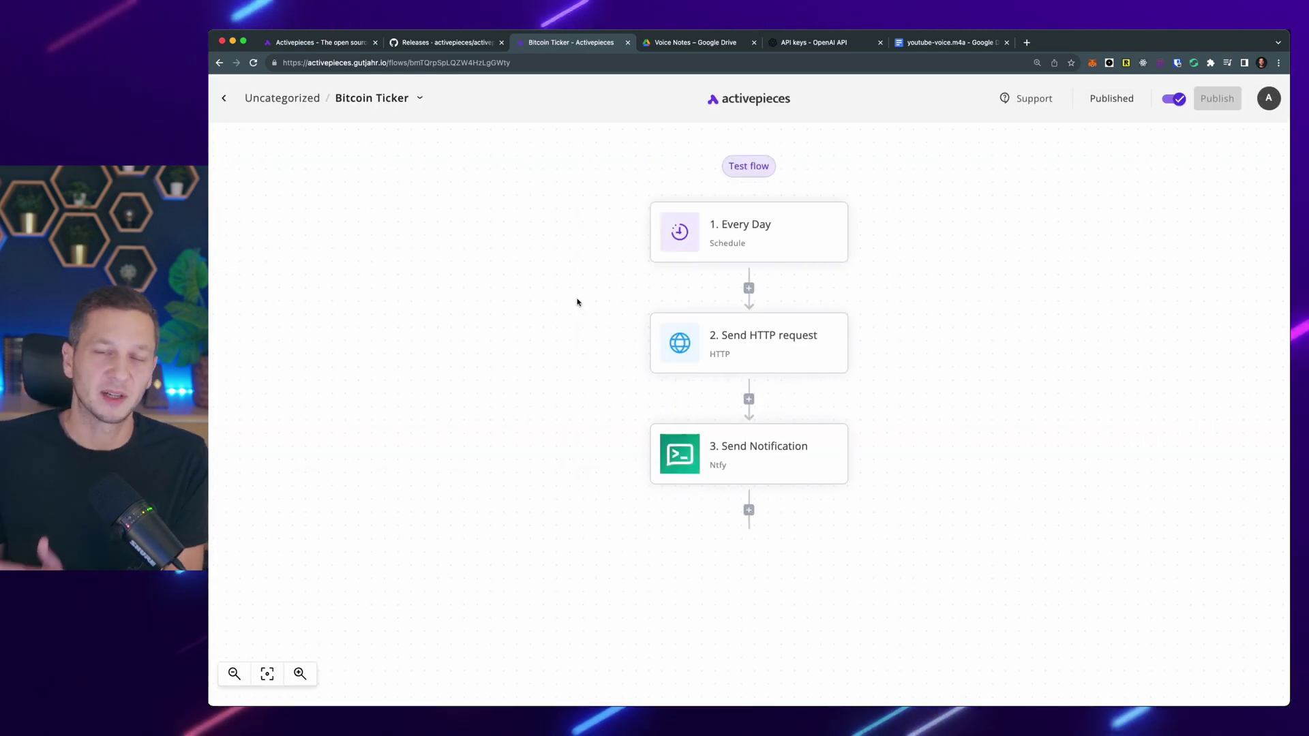
left_click(751, 246)
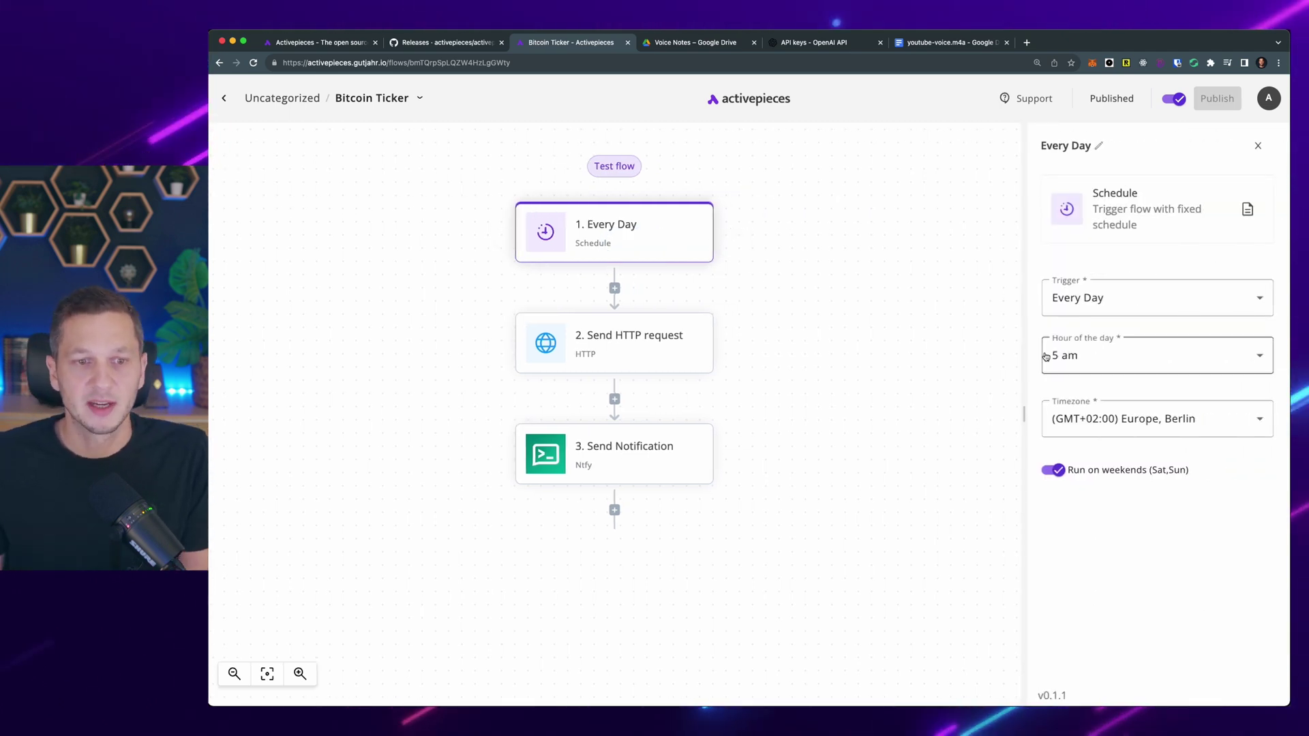
- Inspect the HTTP request's bitcoin and eur query parameters, then the Send Notification step
left_click(607, 350)
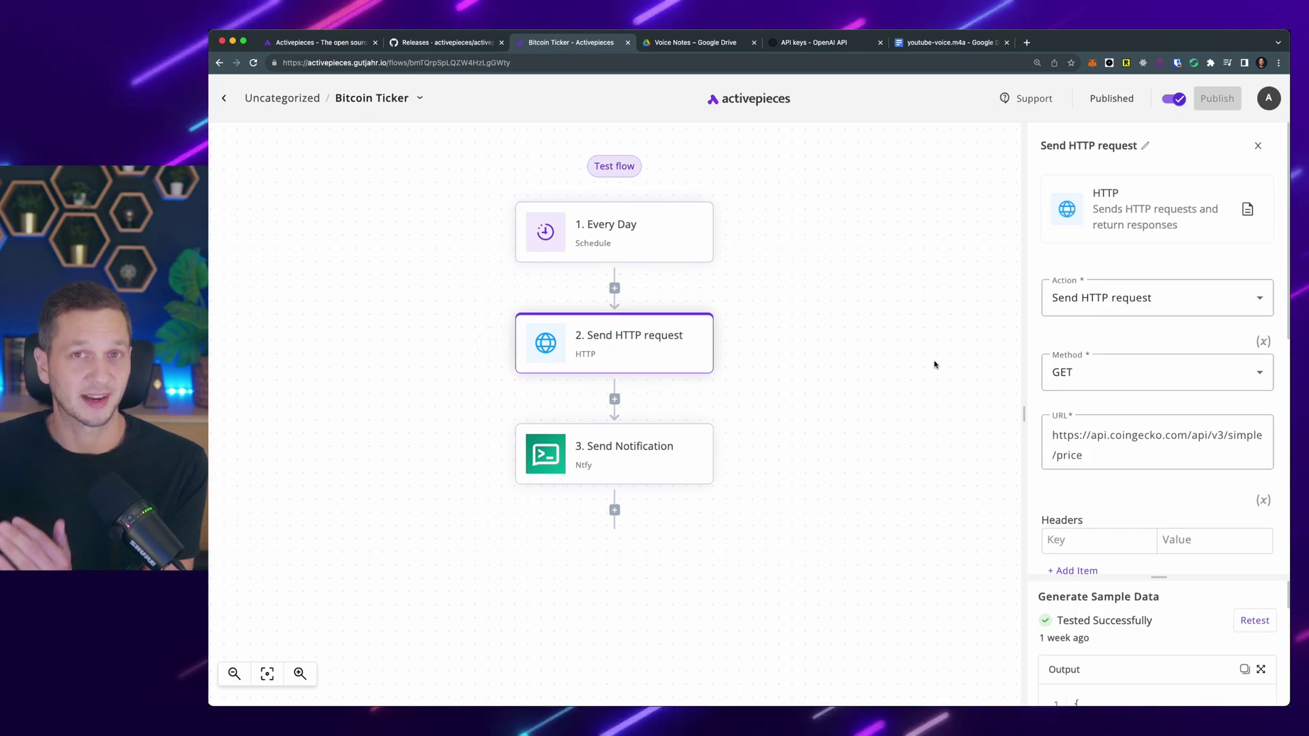
scroll(1084, 375, "down", 2)
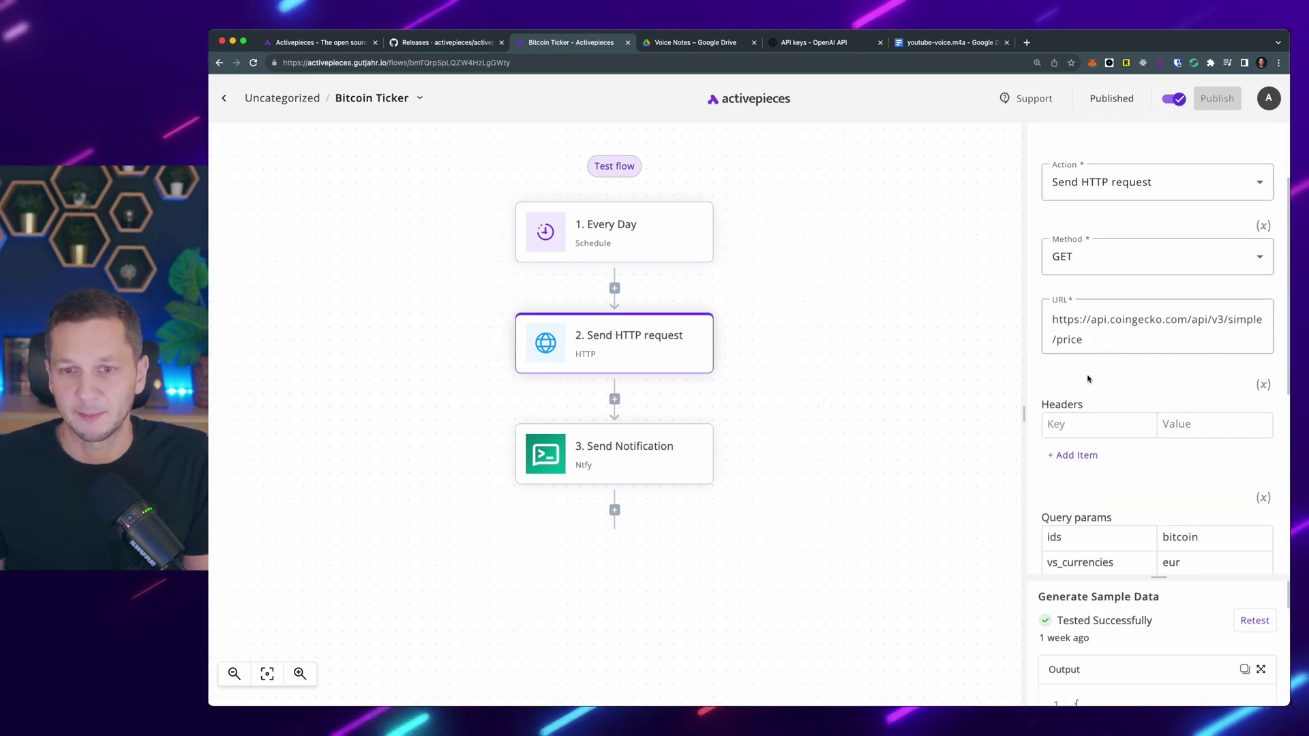
scroll(1146, 328, "down", 3)
scroll(1187, 345, "up", 1)
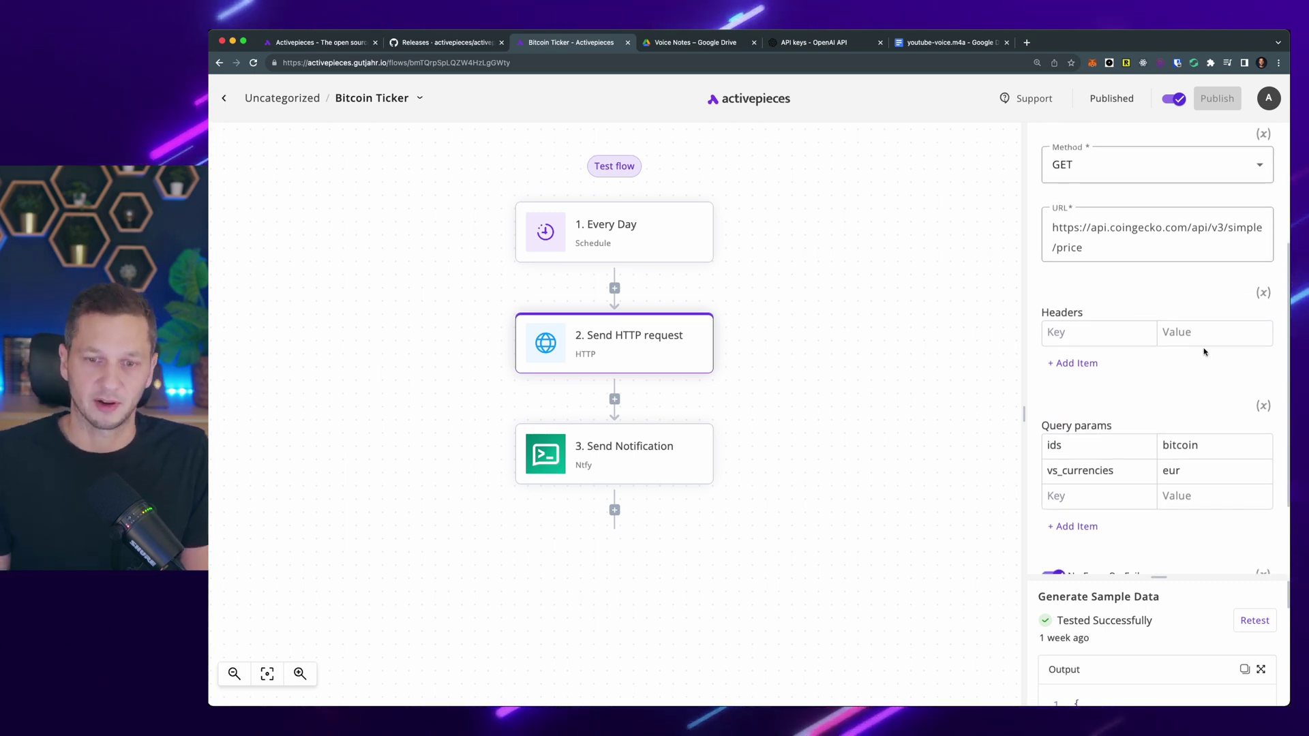
scroll(1200, 382, "down", 1)
double_click(1205, 389)
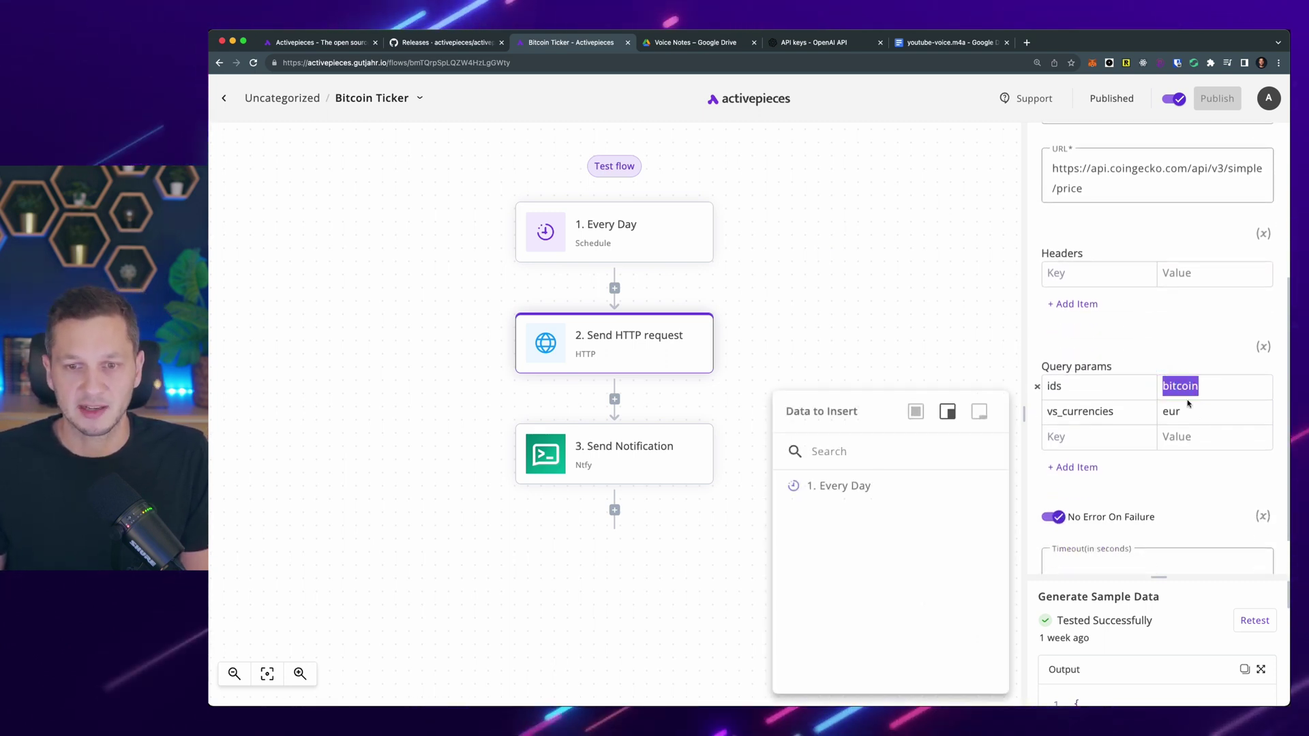
left_click(1187, 412)
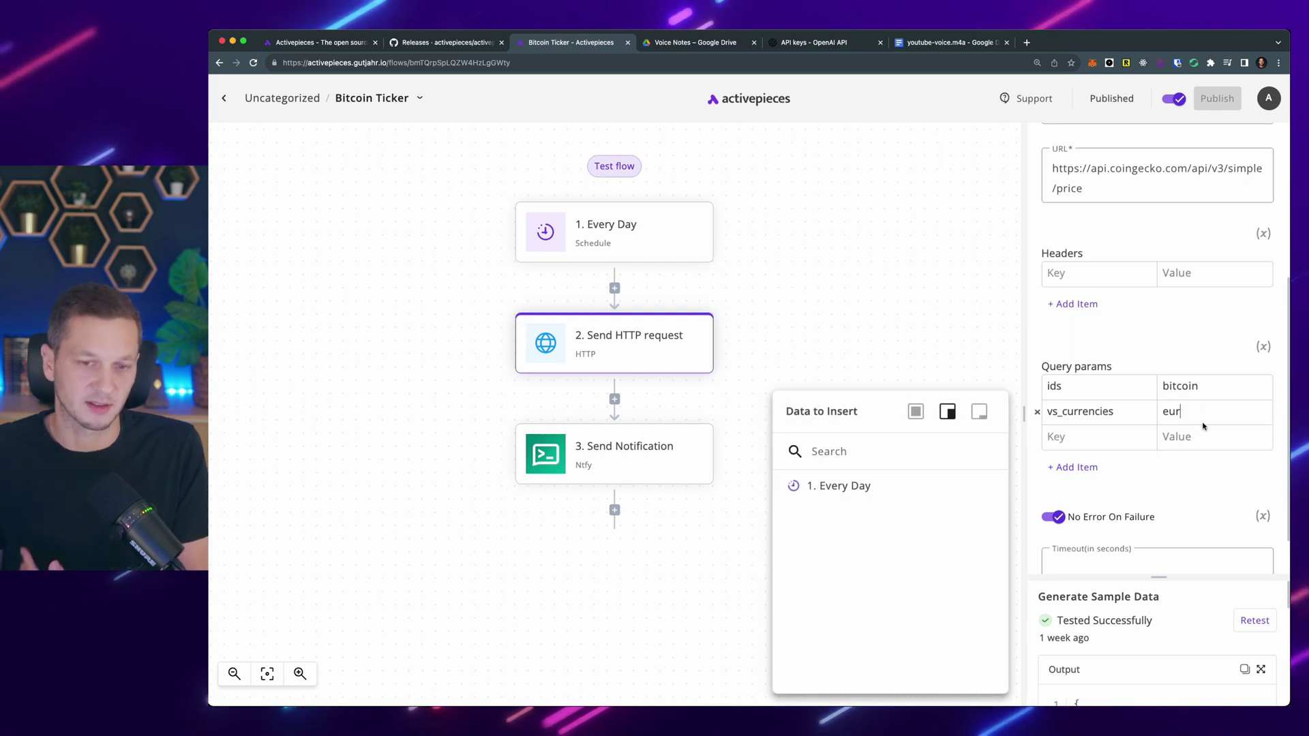
scroll(1193, 427, "down", 1)
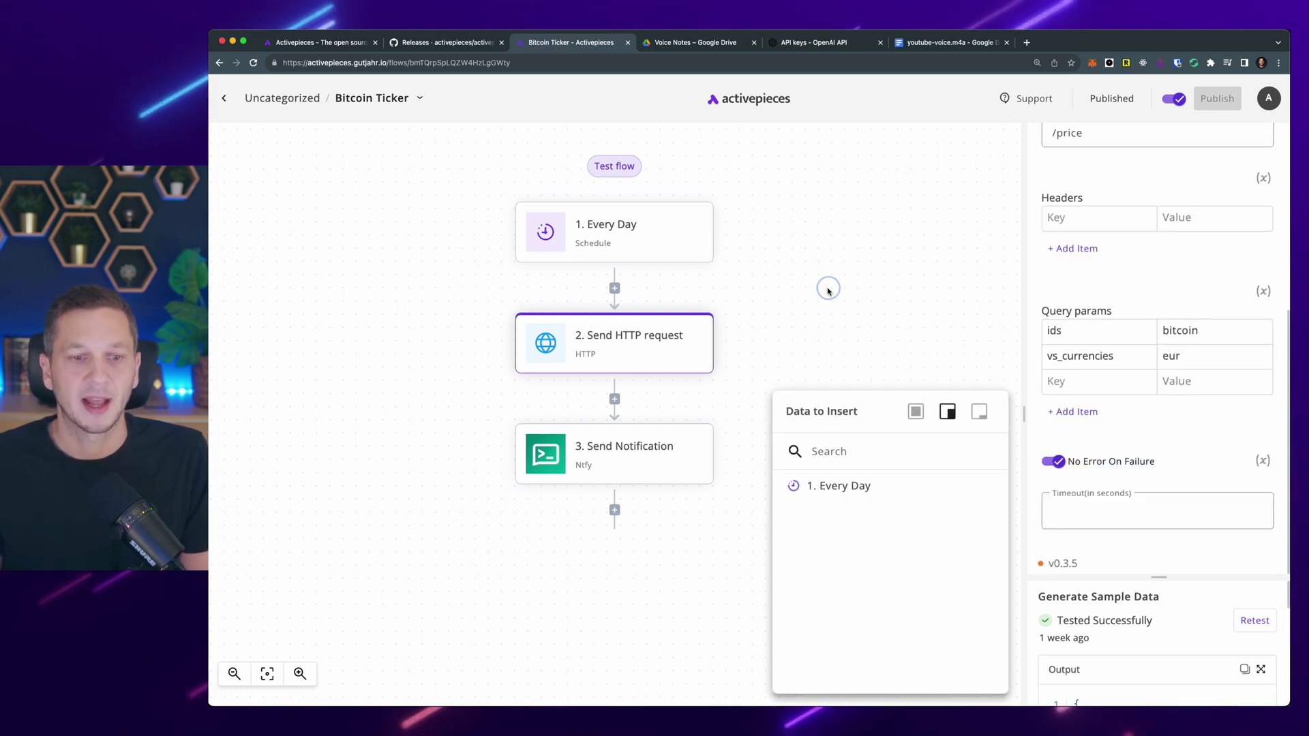
left_click(573, 452)
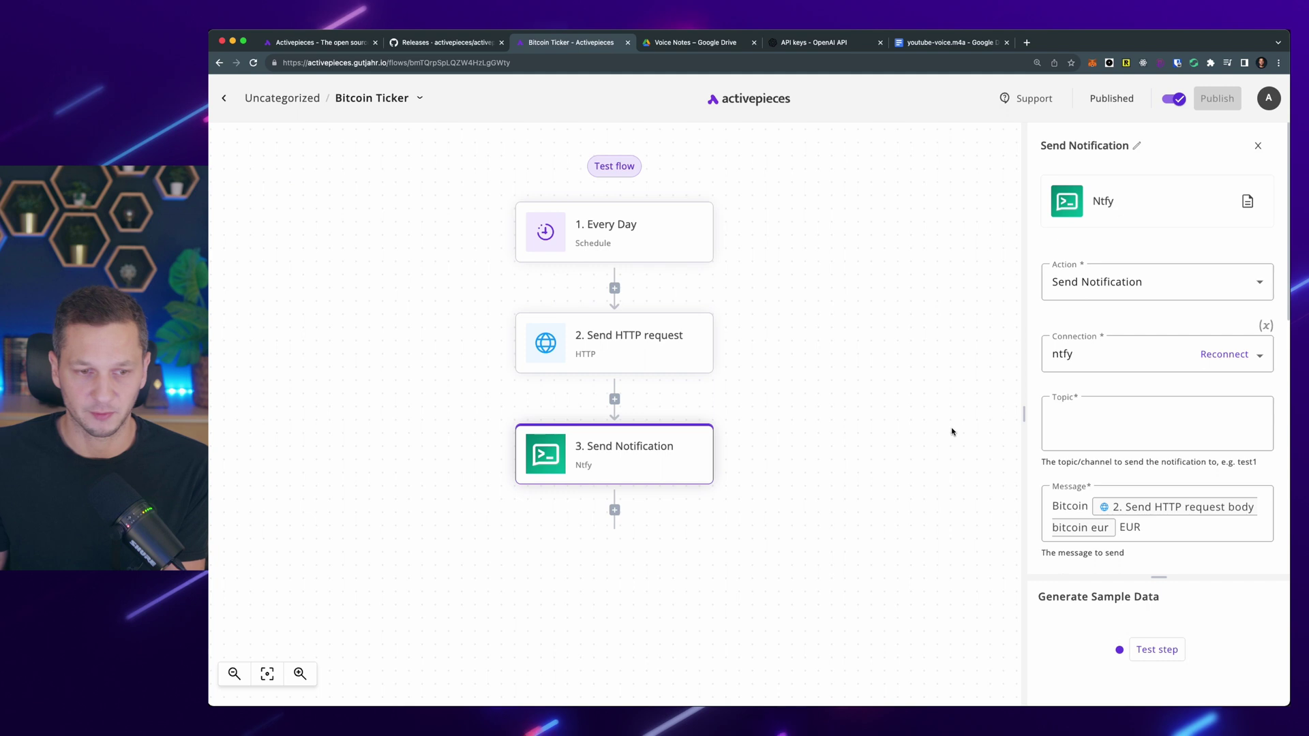
- Check the Runs history, then go back to the flows list
left_click(231, 102)
left_click(233, 203)
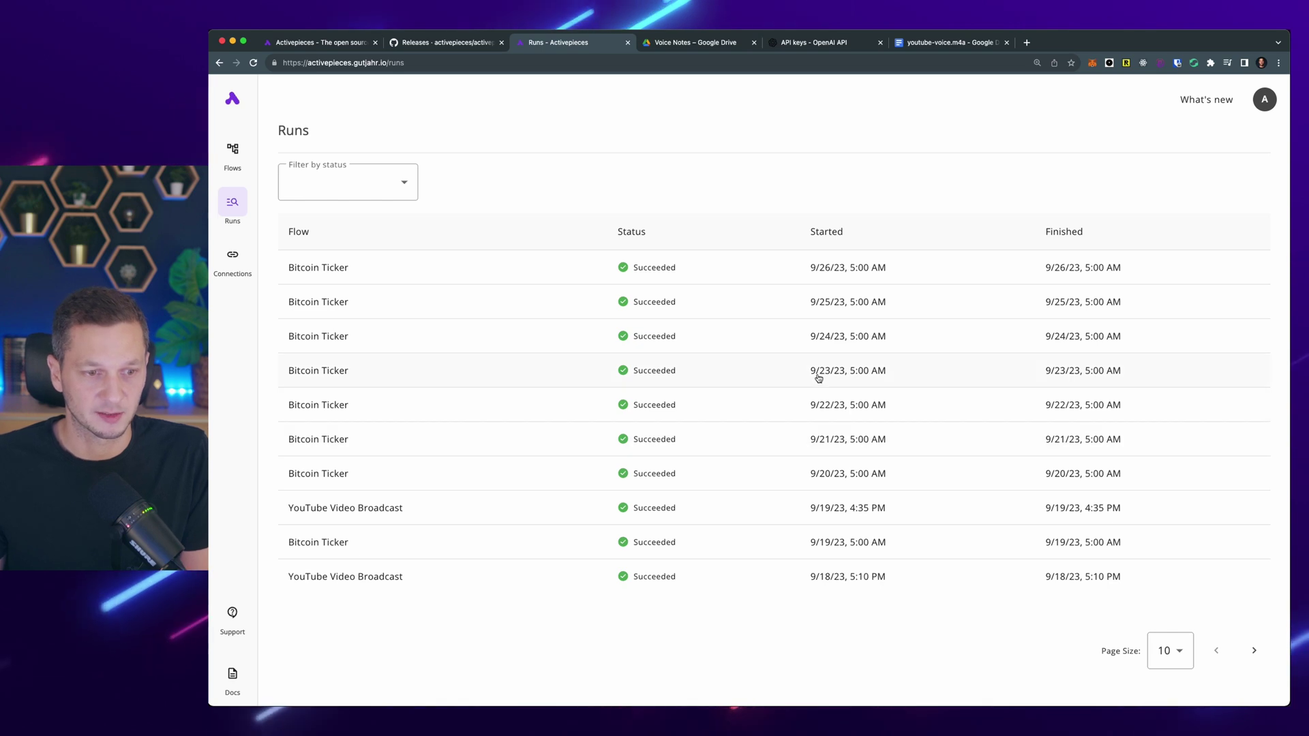
left_click(233, 150)
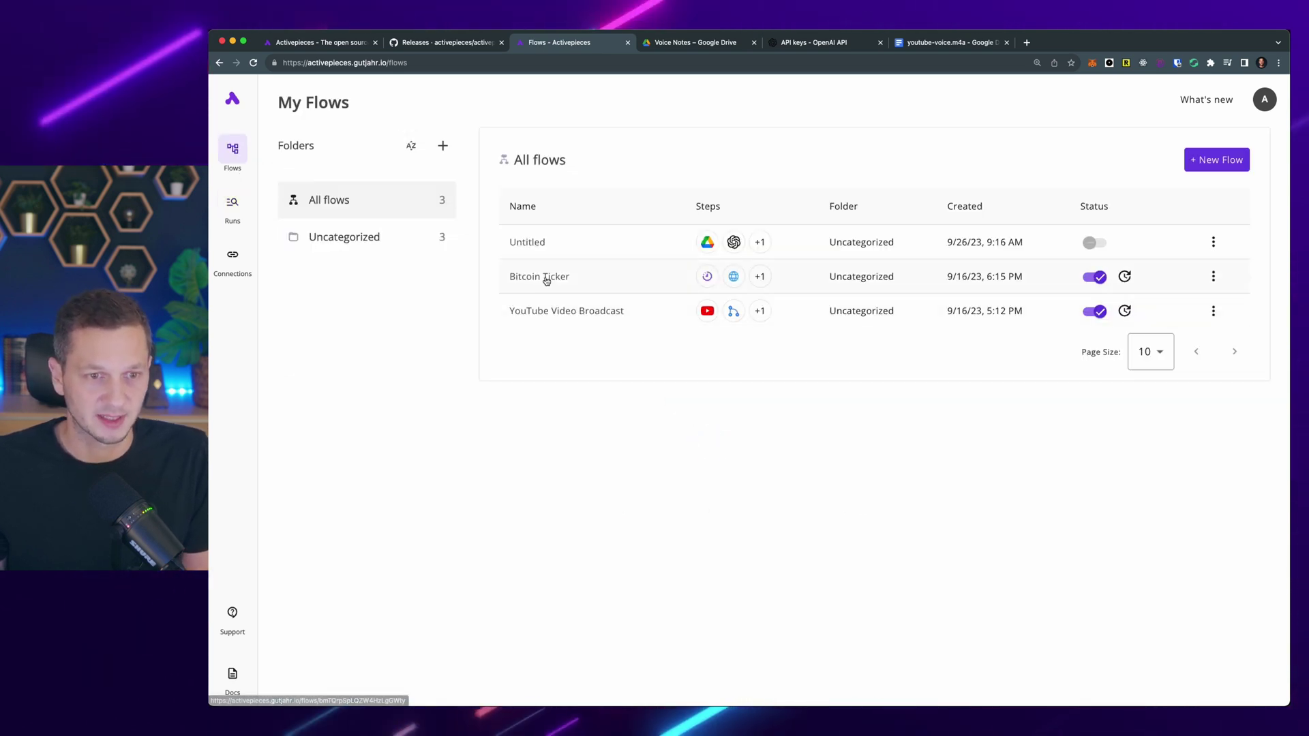
- Open YouTube Video Broadcast and view its New Video In Channel trigger and Spring Video? condition
left_click(539, 313)
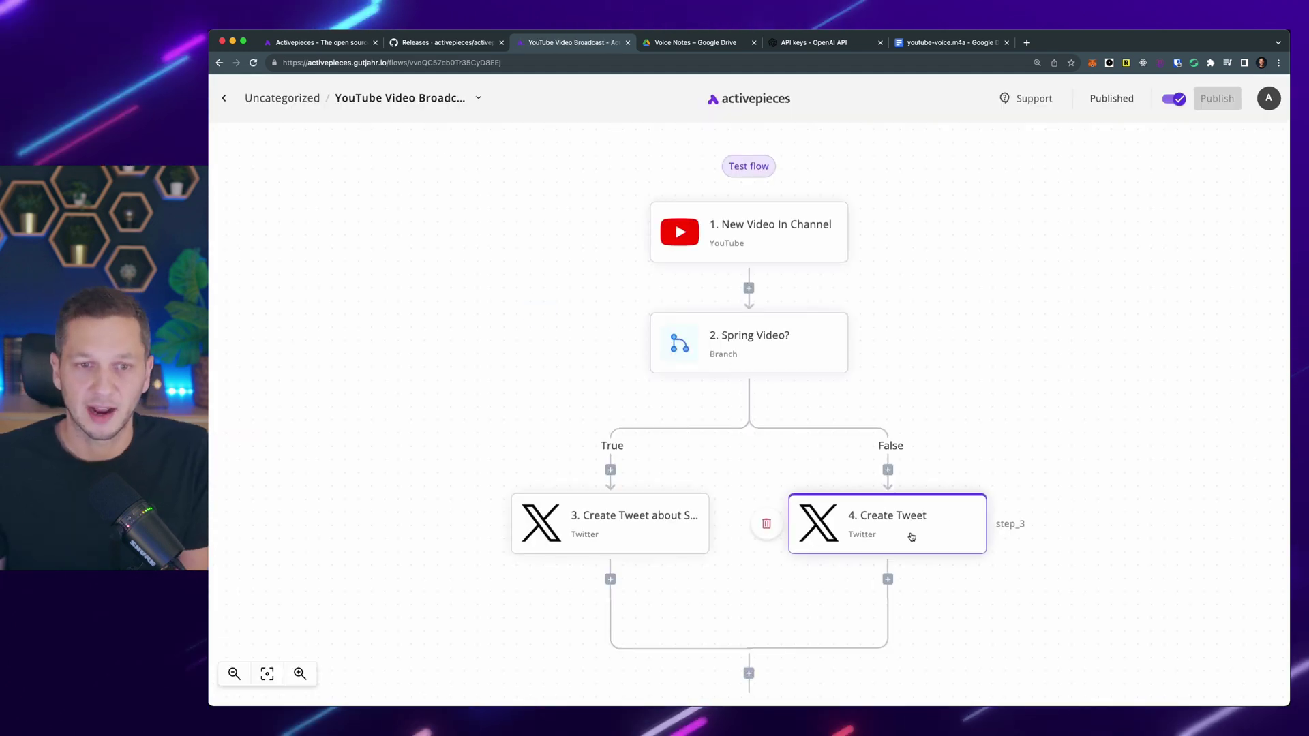
left_click(670, 235)
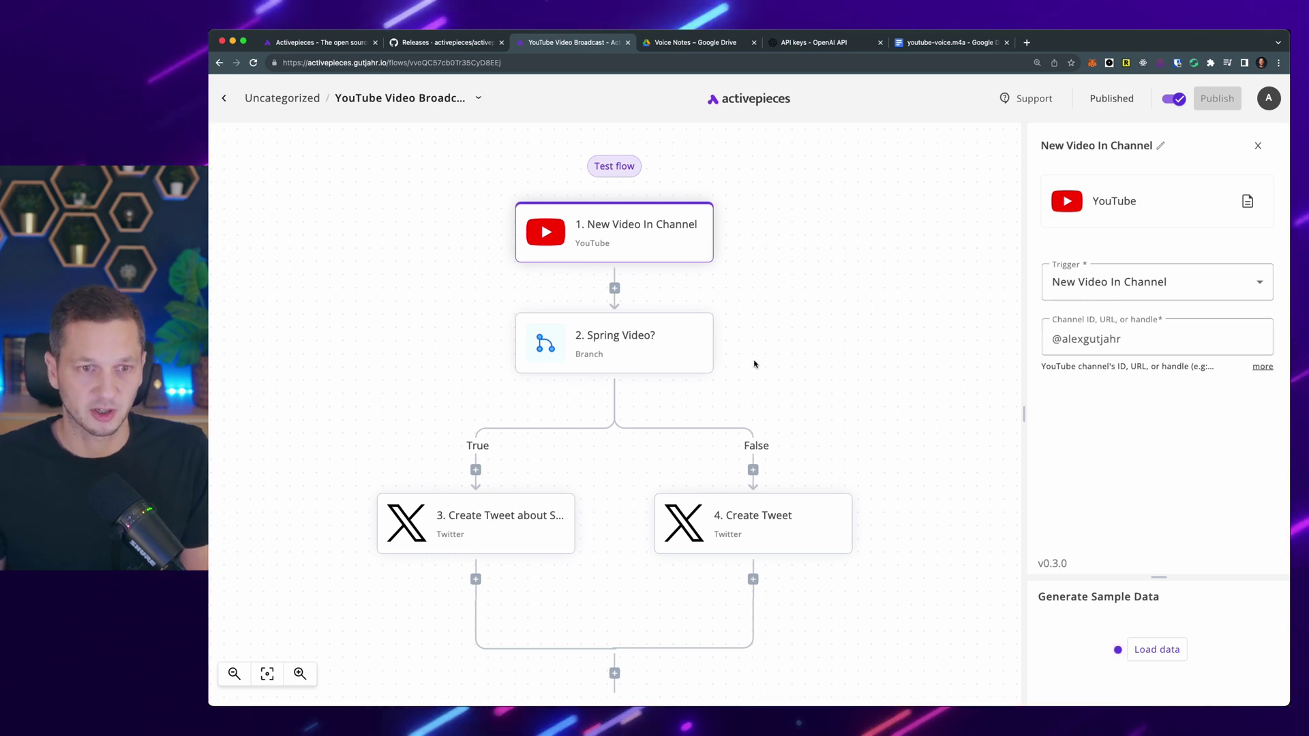
left_click(641, 341)
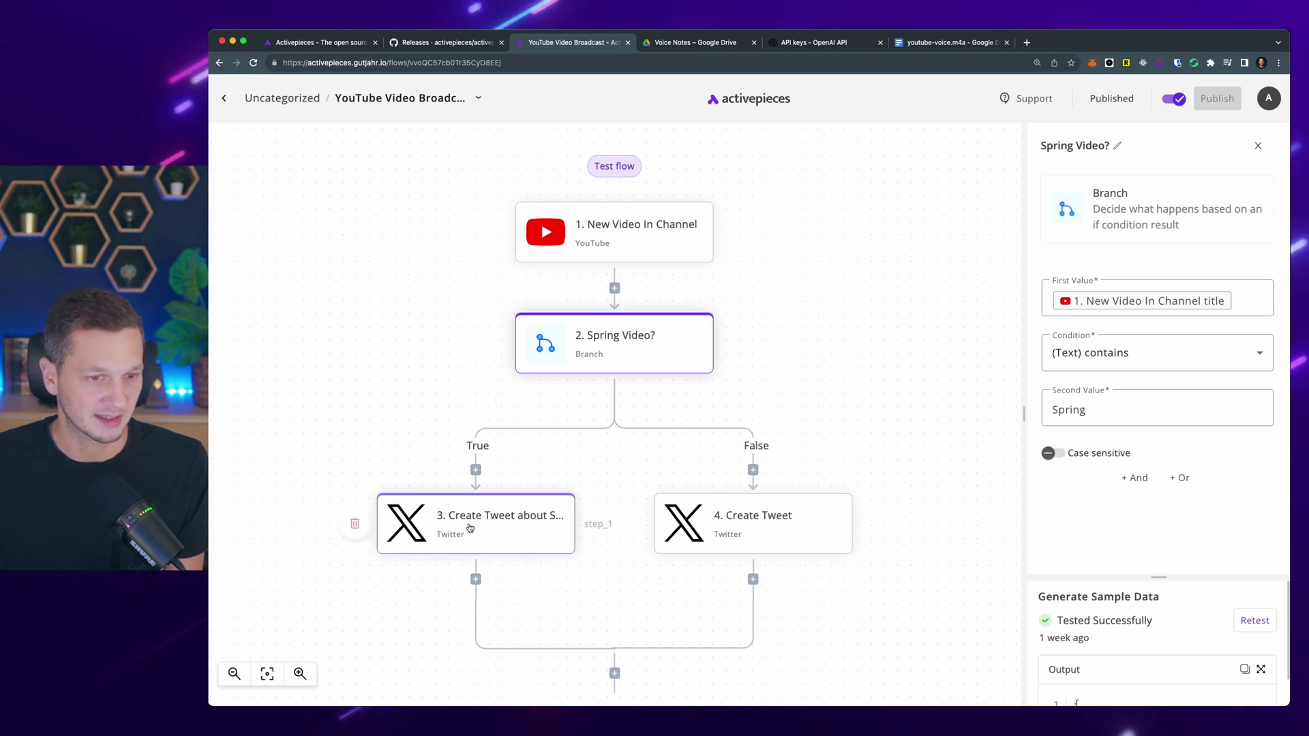
- Inspect the Spring Boot tweet text with its hashtags, then the other Create Tweet step
left_click(544, 516)
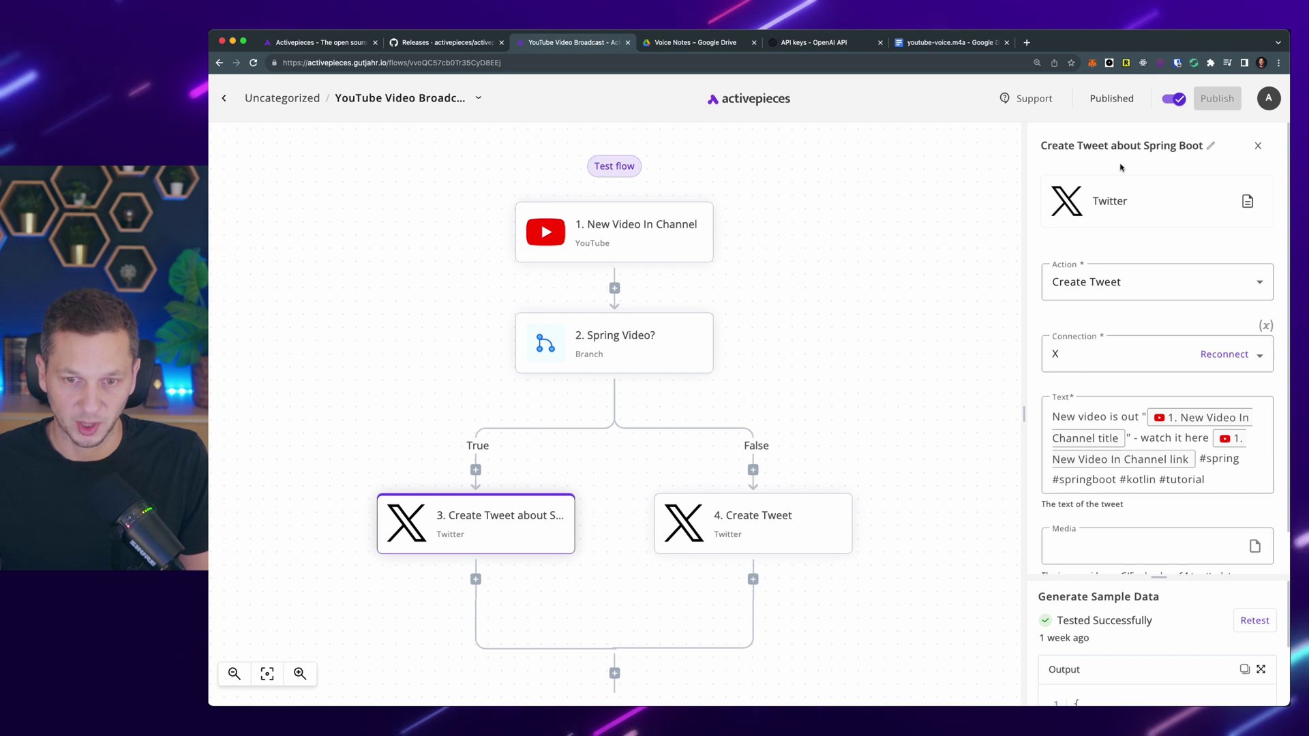
scroll(1261, 399, "down", 2)
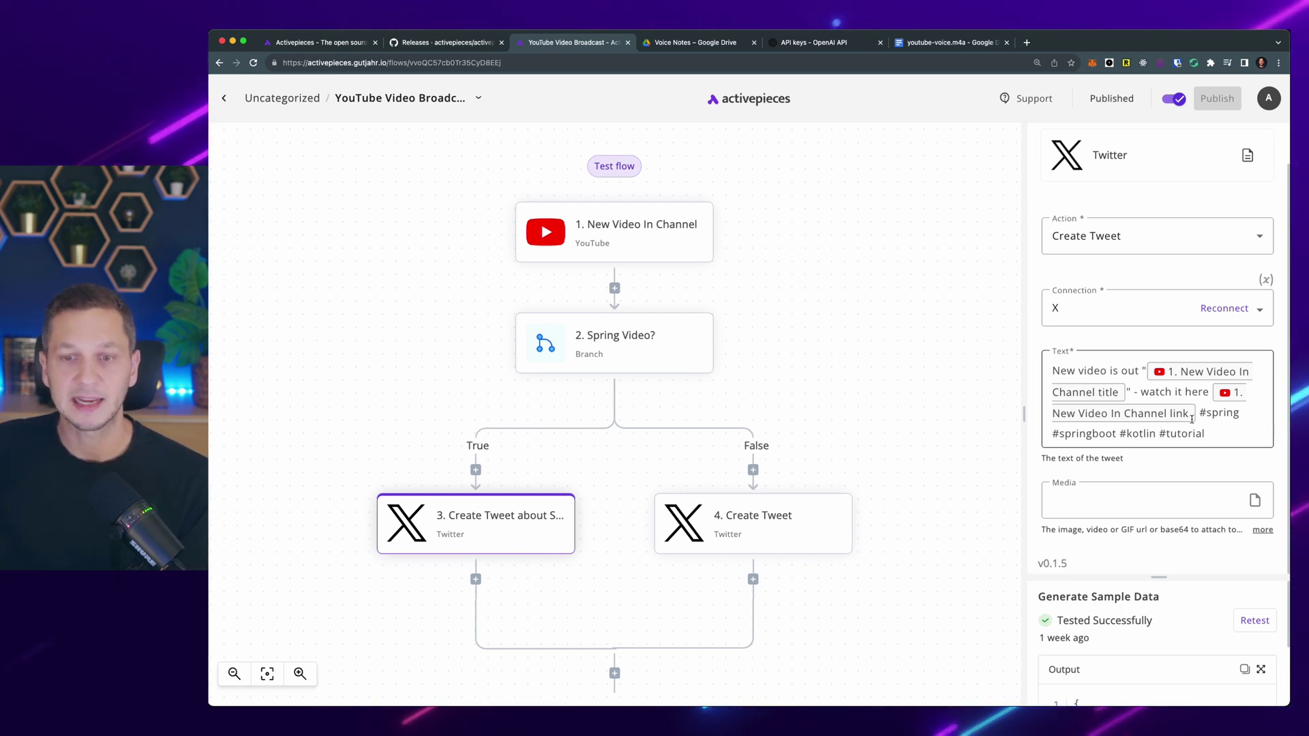
left_click_drag(1195, 419, 1219, 433)
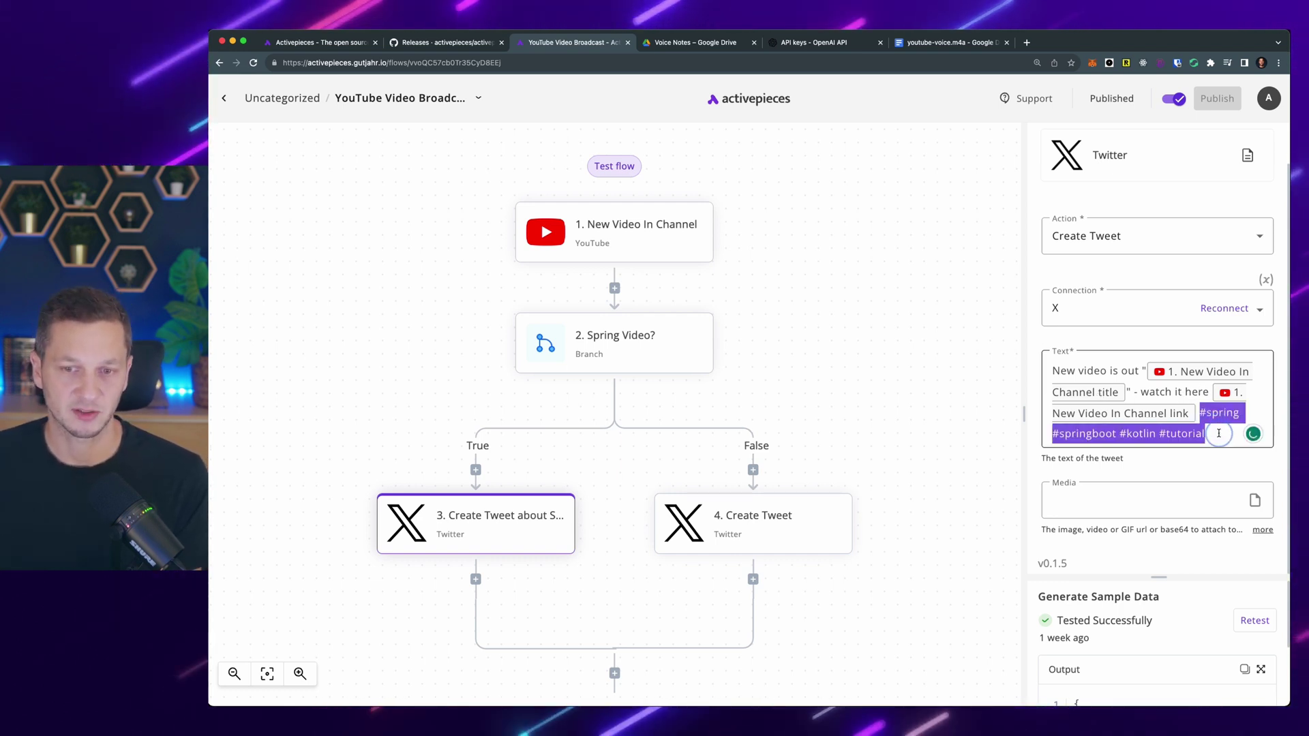
left_click(1218, 434)
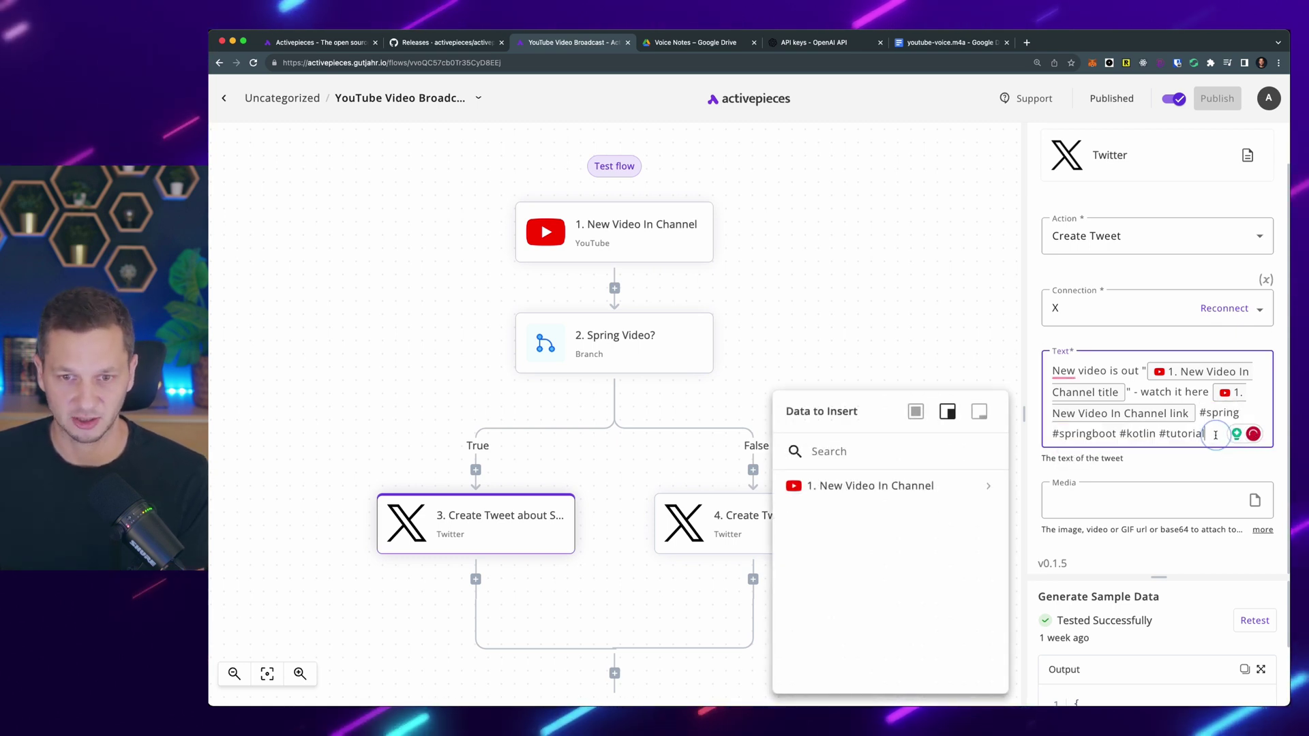
left_click(783, 295)
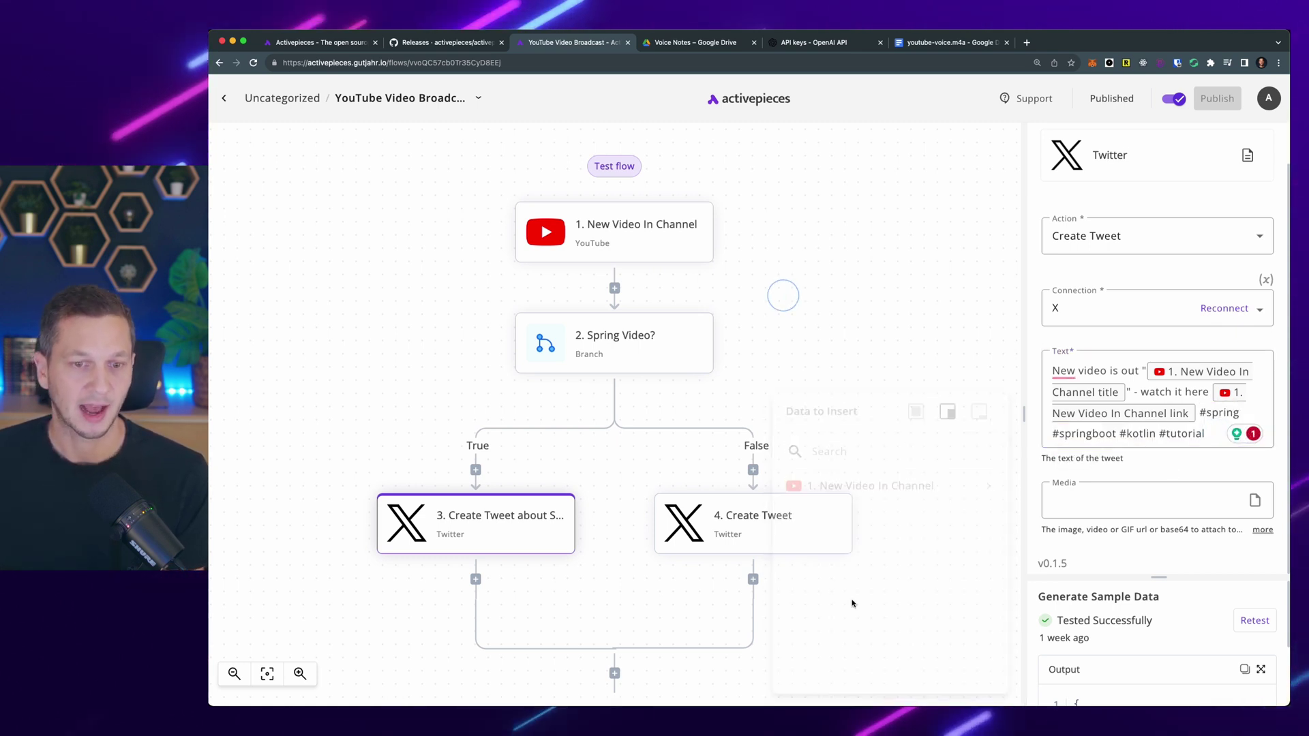
left_click(736, 528)
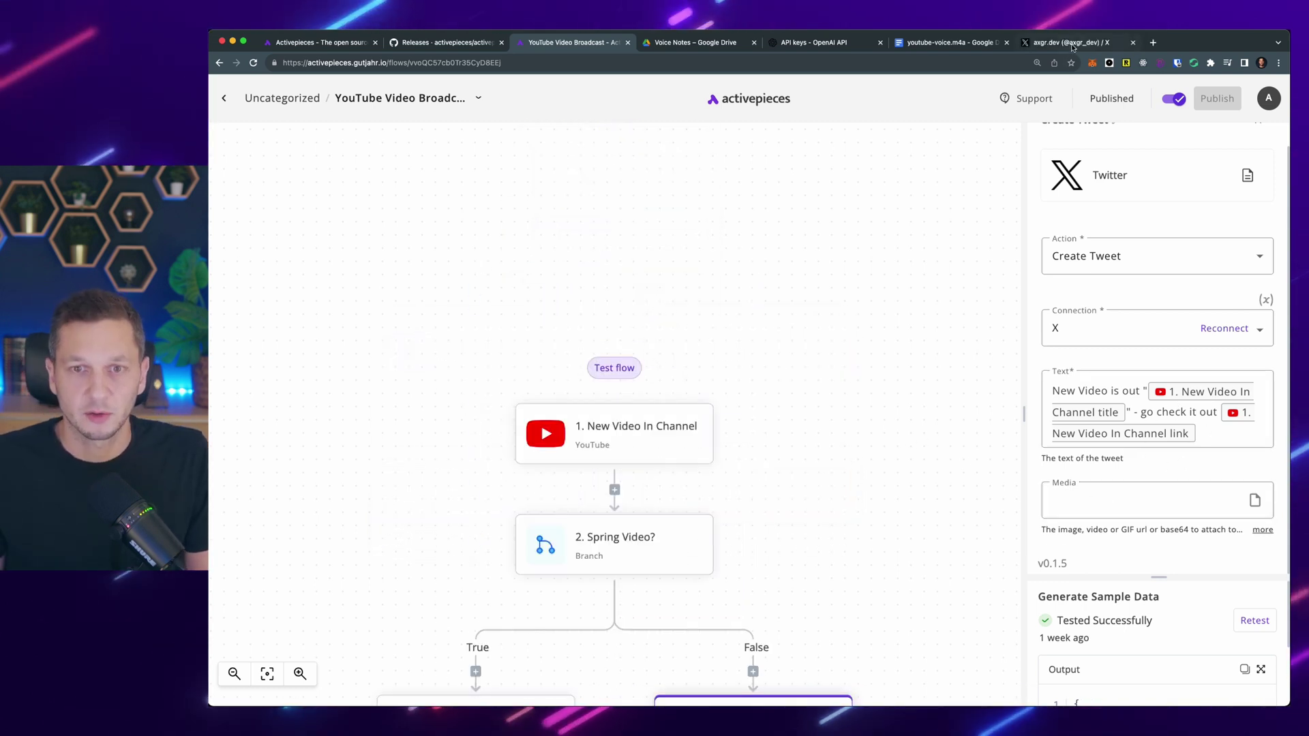
- Scroll through the X profile's automated "New video is out" tweets with Spring hashtags
left_click(1073, 42)
scroll(673, 356, "down", 3)
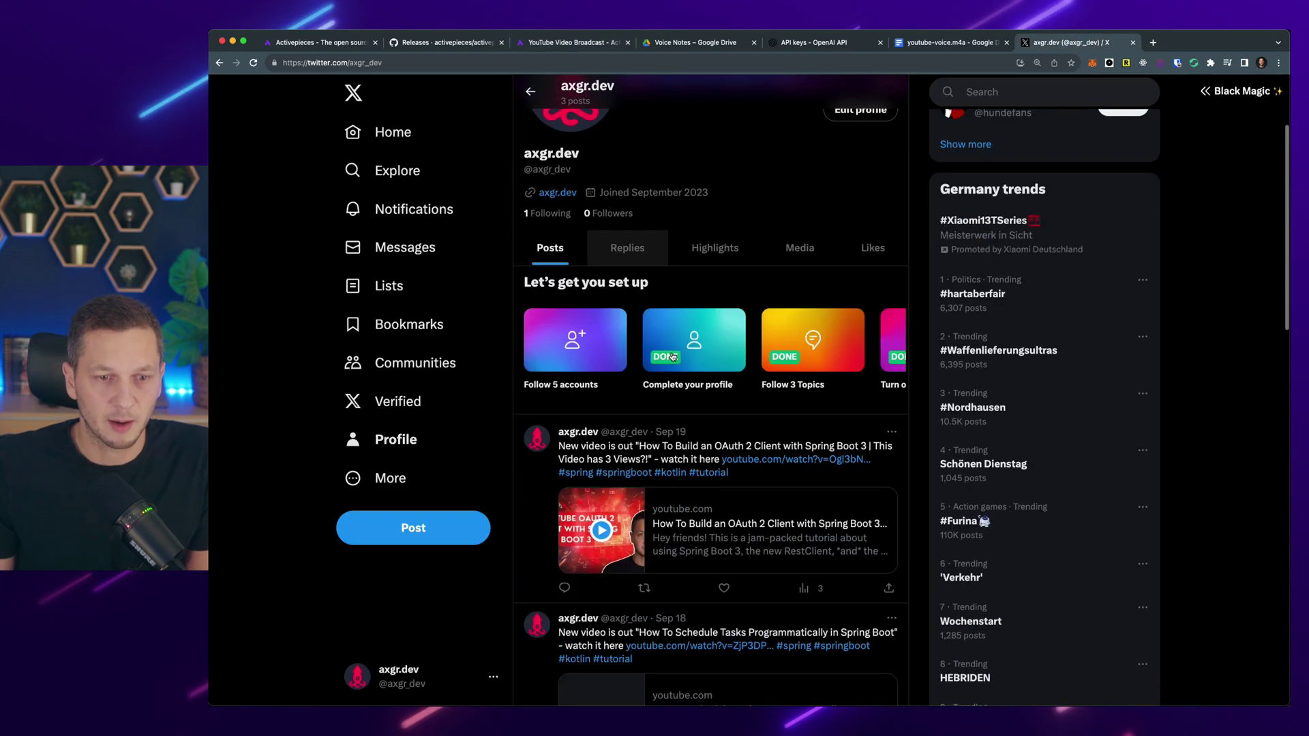
scroll(672, 357, "down", 3)
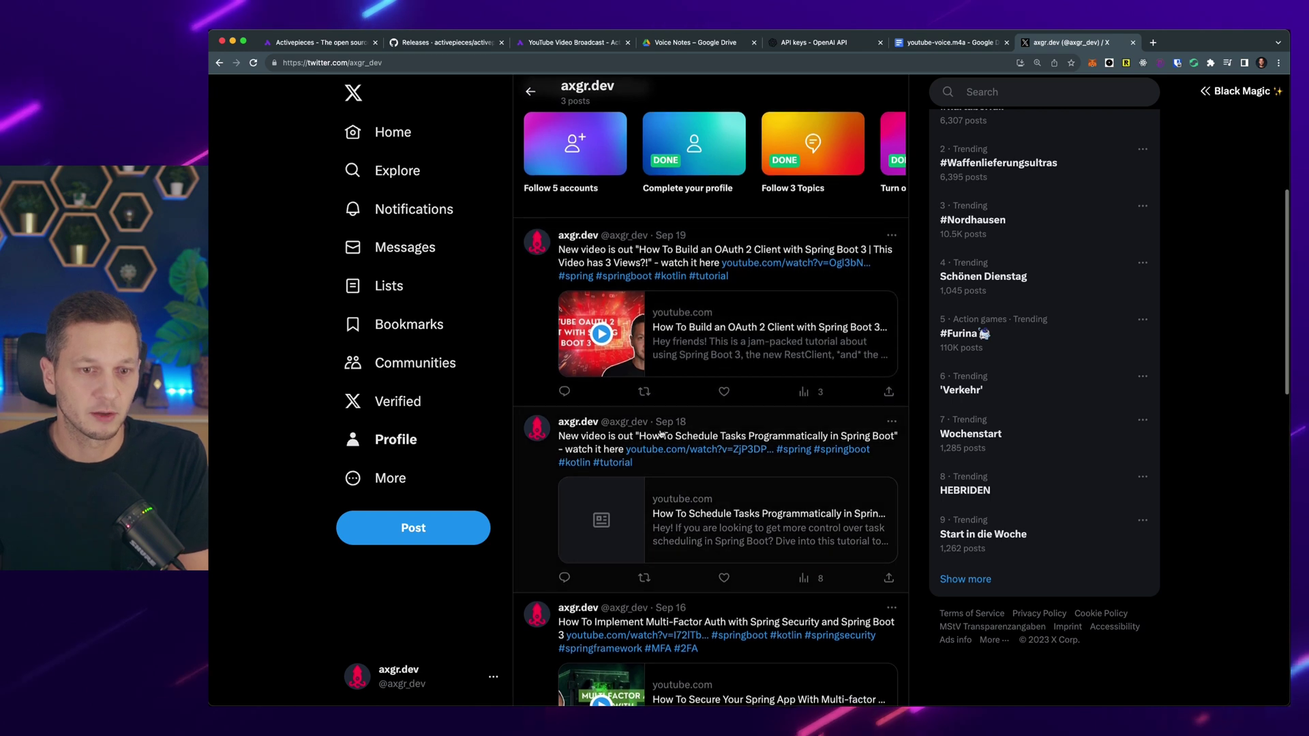
scroll(664, 467, "down", 1)
scroll(682, 474, "down", 2)
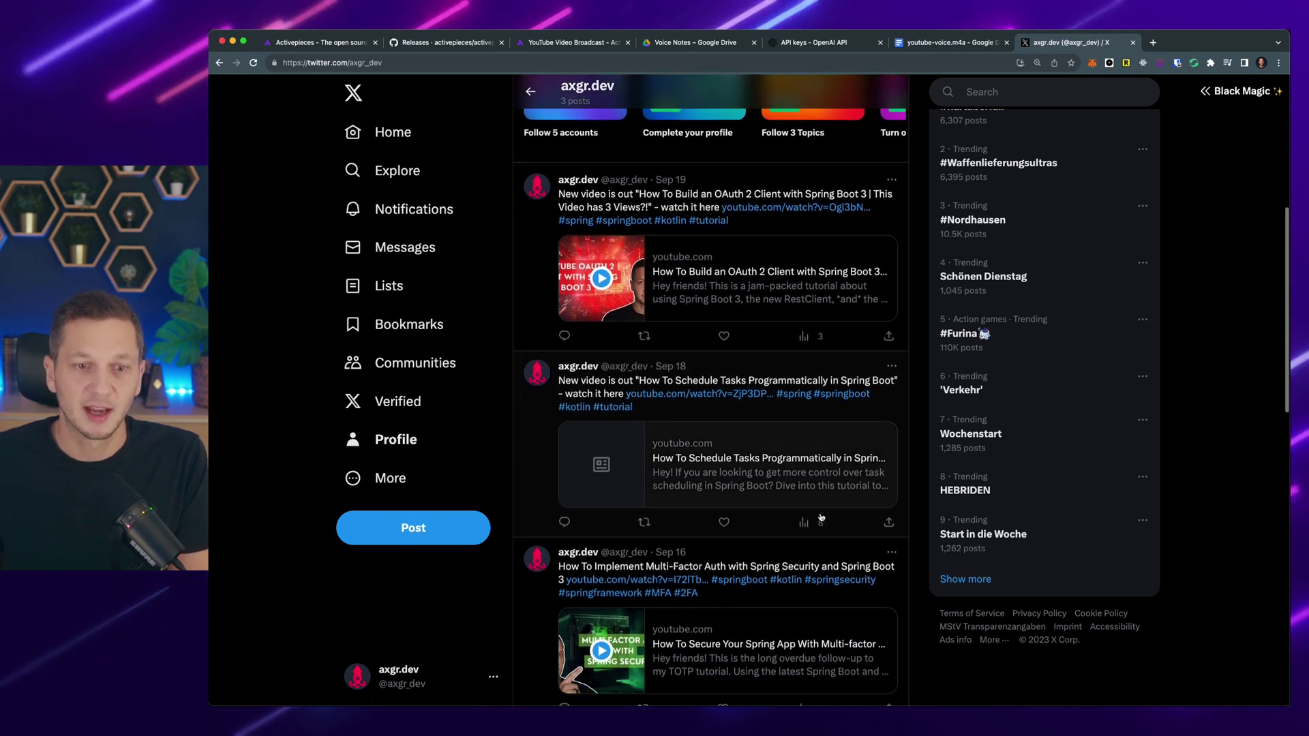
scroll(697, 481, "down", 3)
scroll(776, 224, "up", 5)
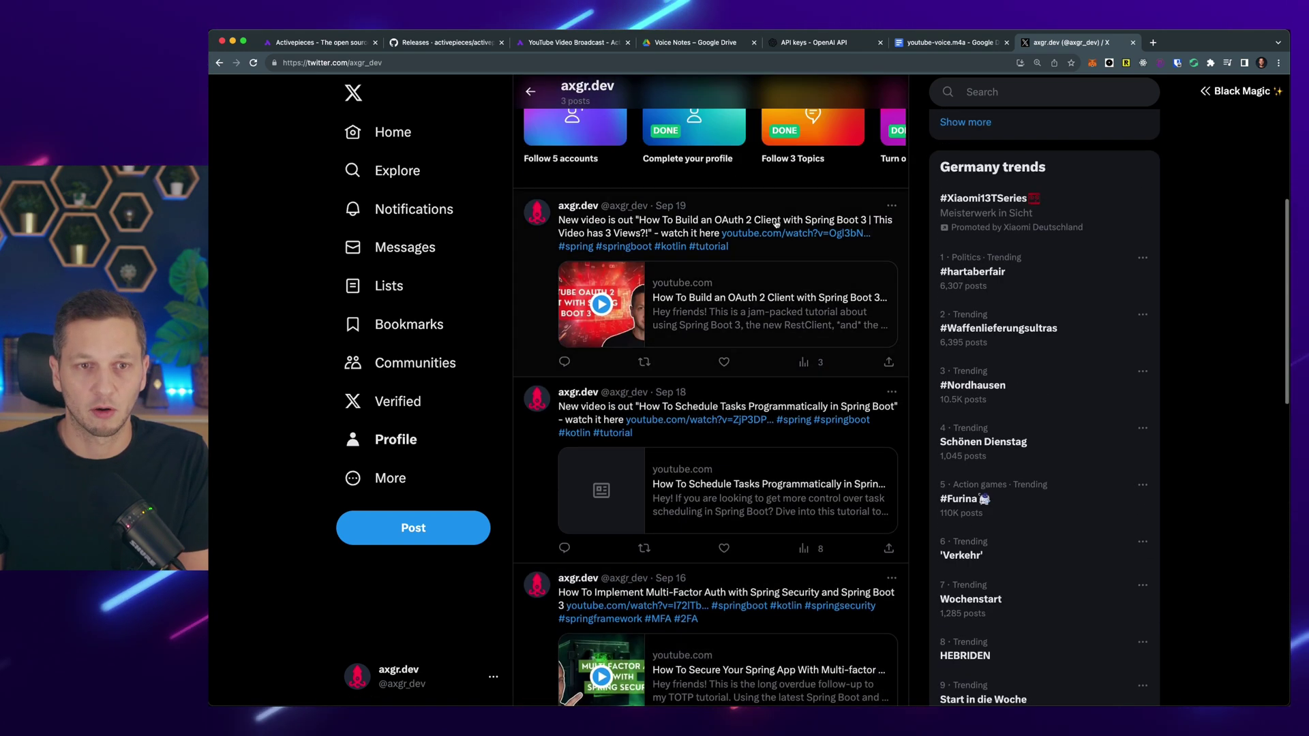
- Return to the broadcast flow, back out to My Flows, and open the Runs page
left_click(552, 46)
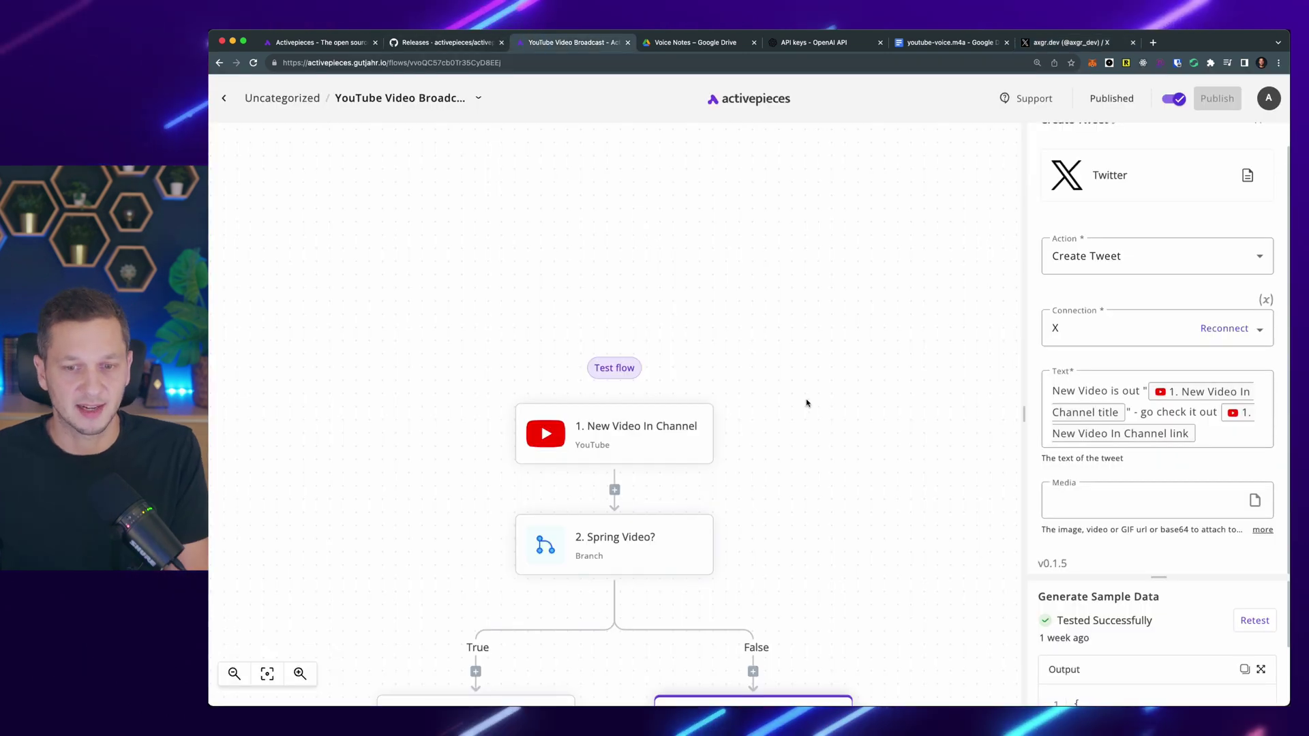
scroll(806, 403, "down", 3)
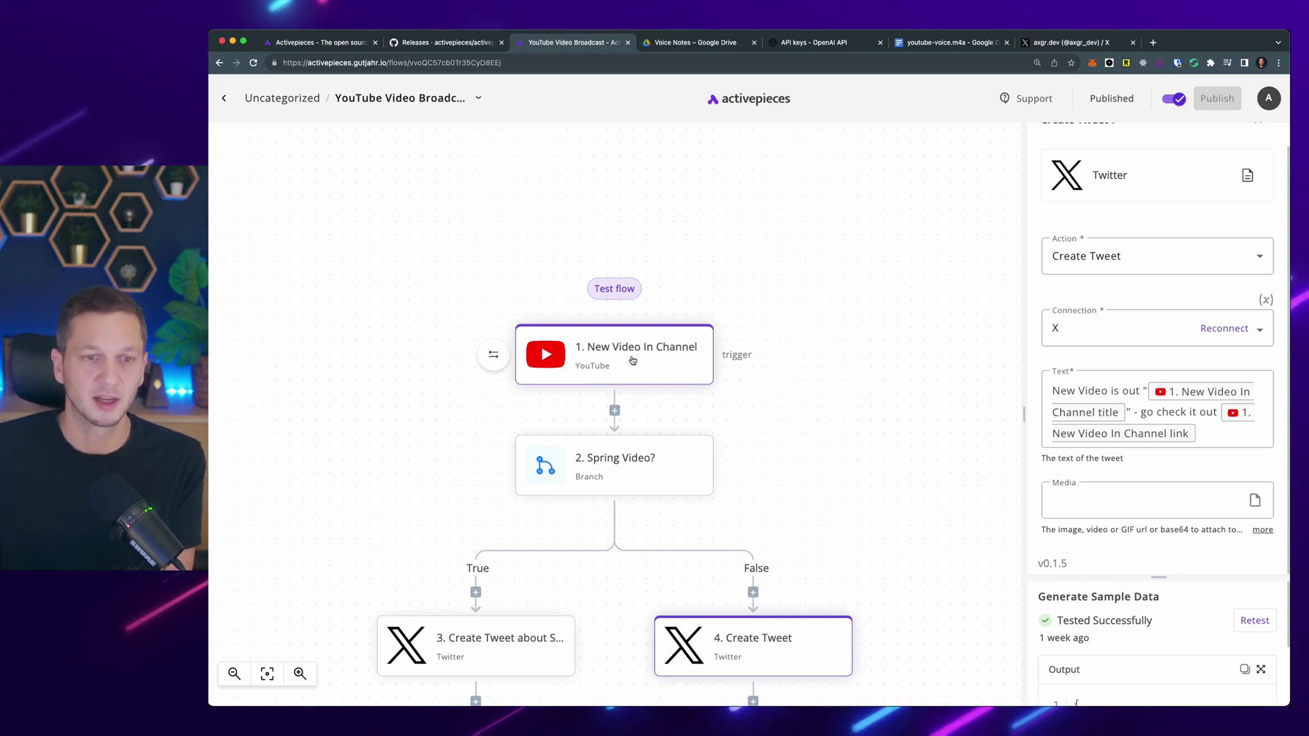
scroll(615, 361, "down", 3)
scroll(614, 361, "down", 10)
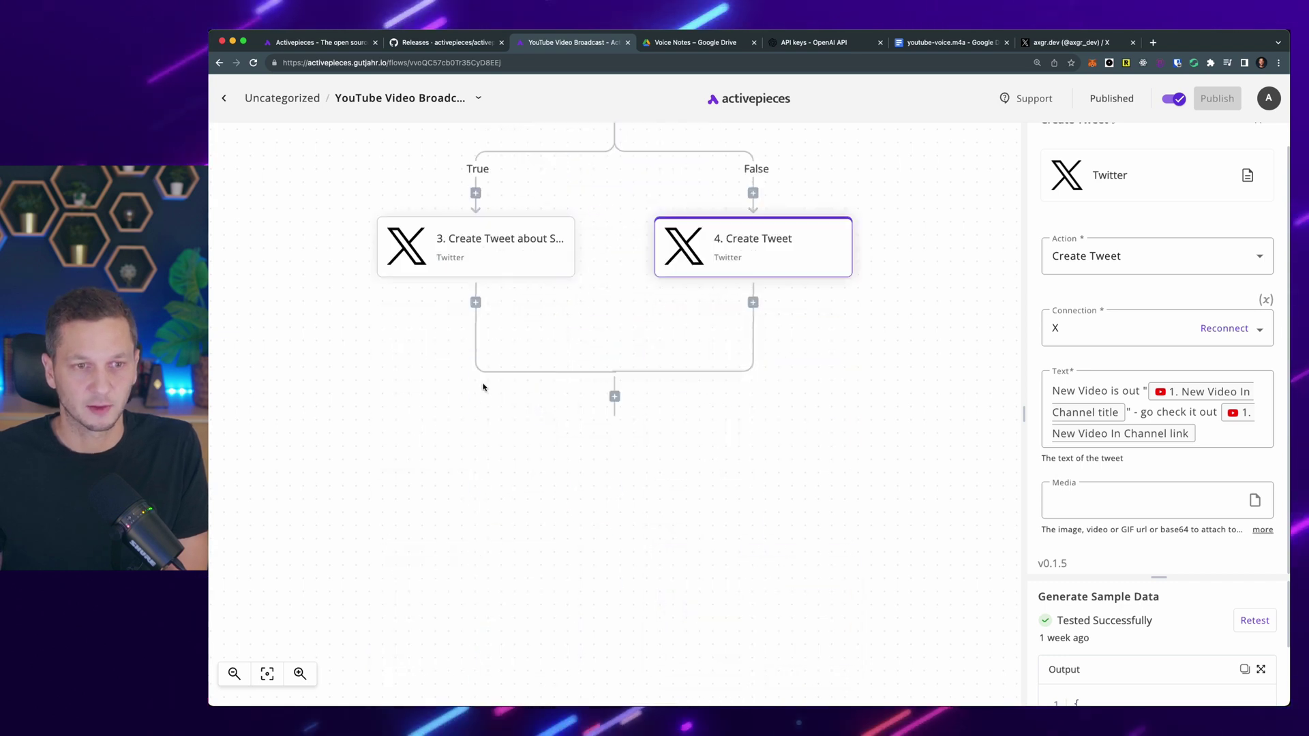
scroll(482, 383, "up", 5)
left_click(224, 97)
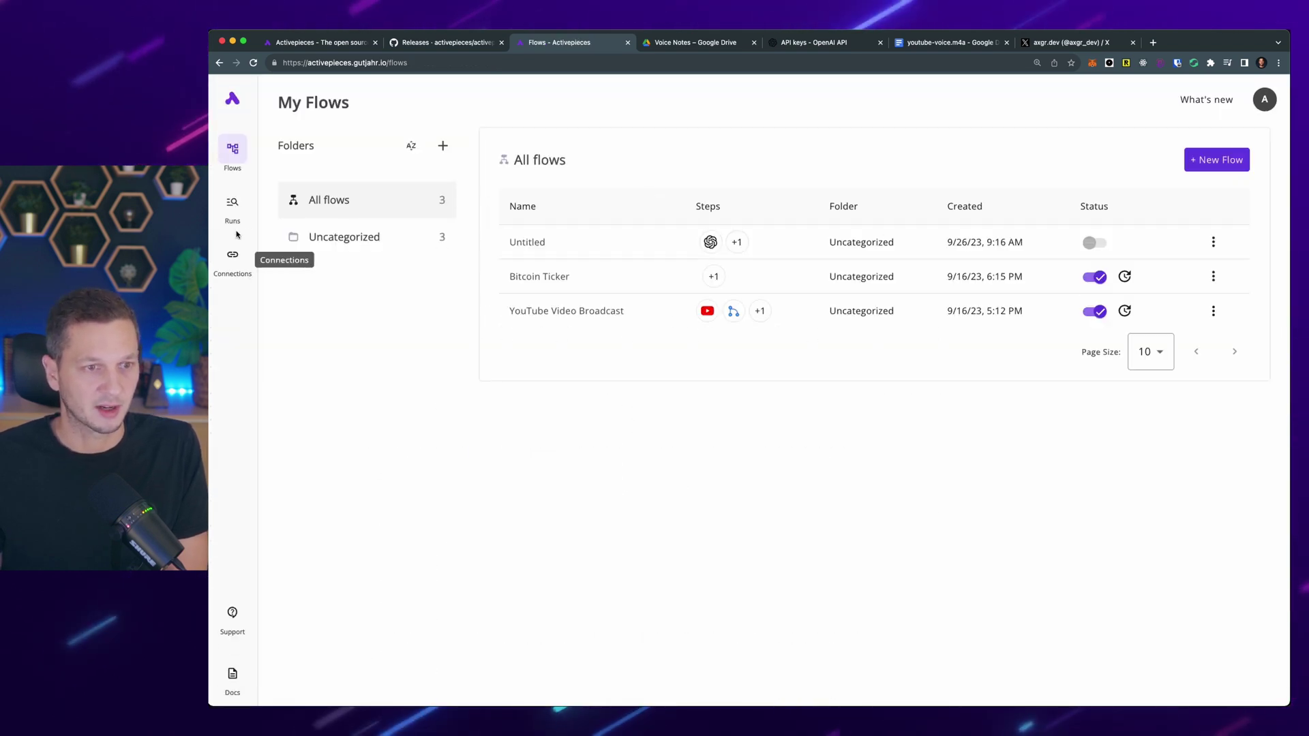
left_click(233, 204)
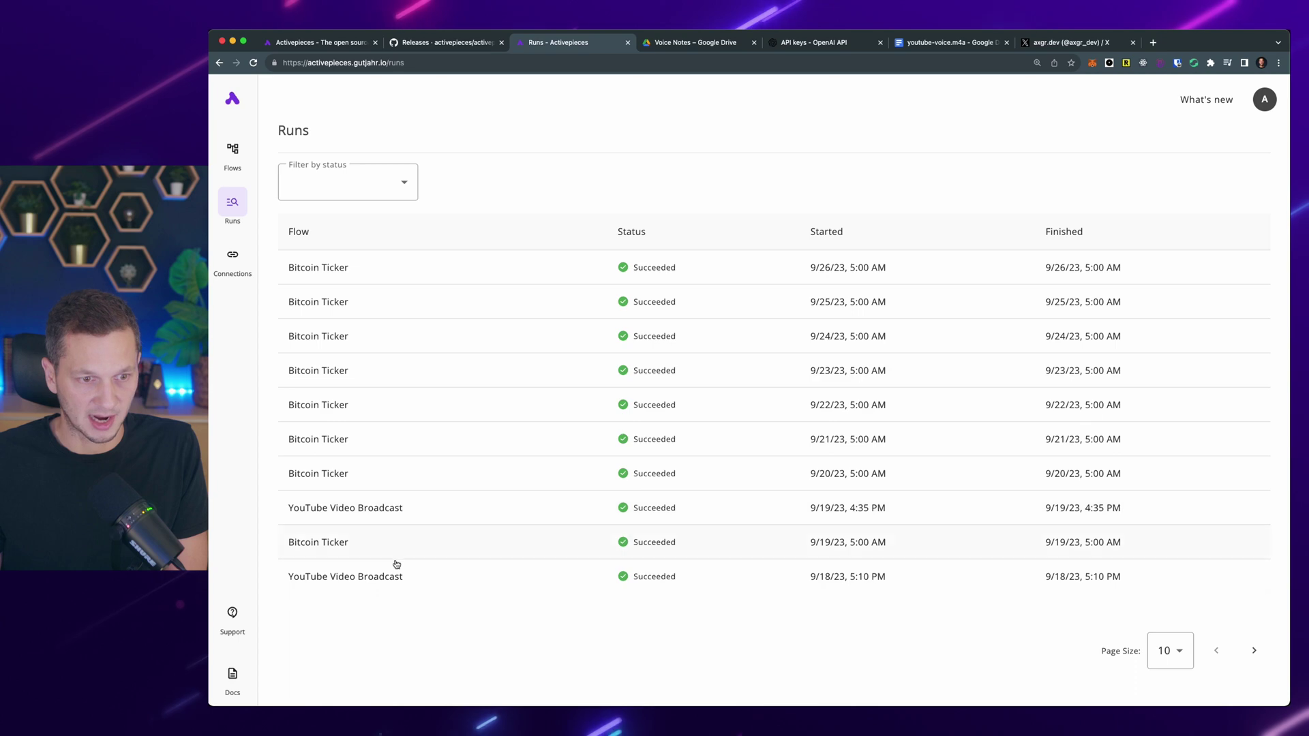